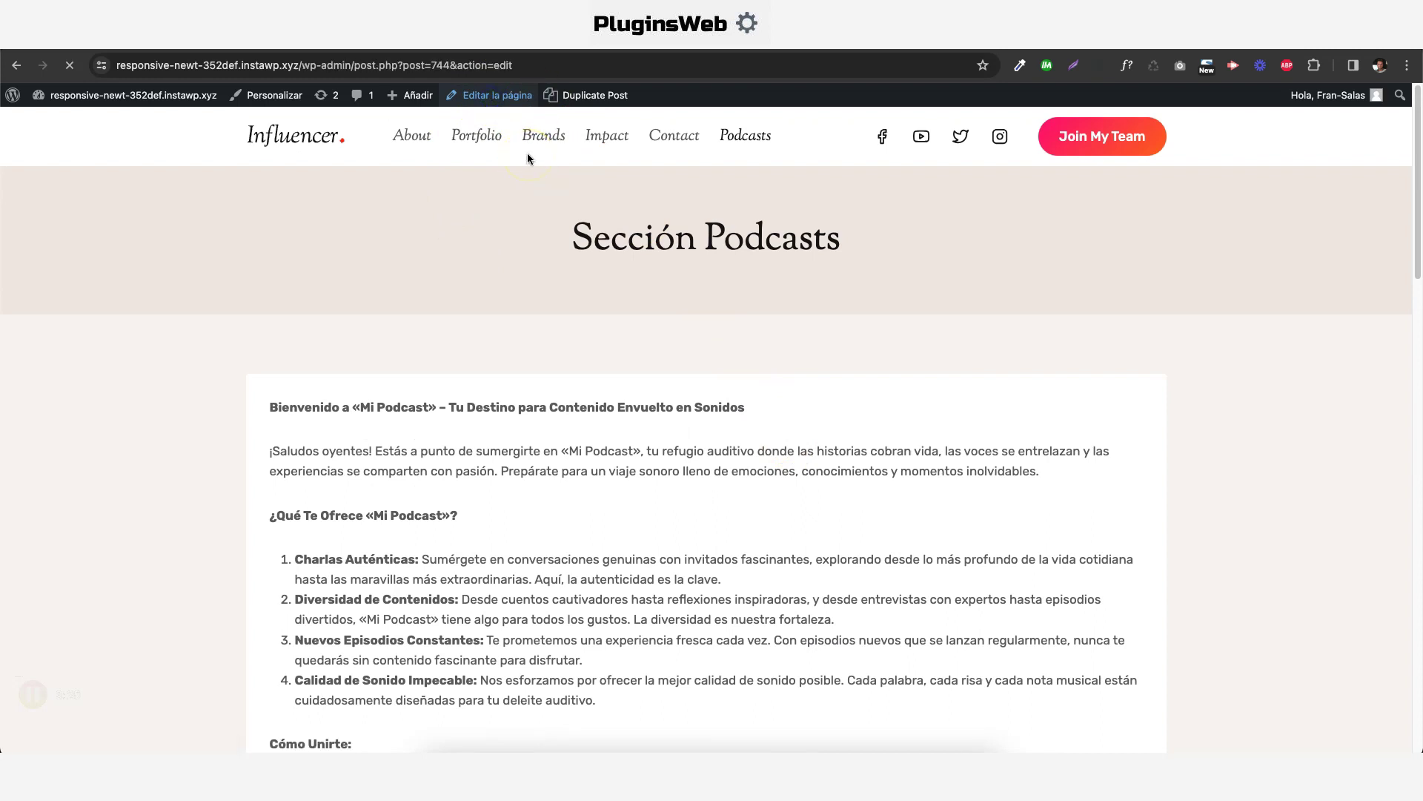
Examine the [mostrar_podcasts] shortcode at the end of the podcast page's content.
scroll(536, 364, "down", 3)
scroll(536, 364, "down", 5)
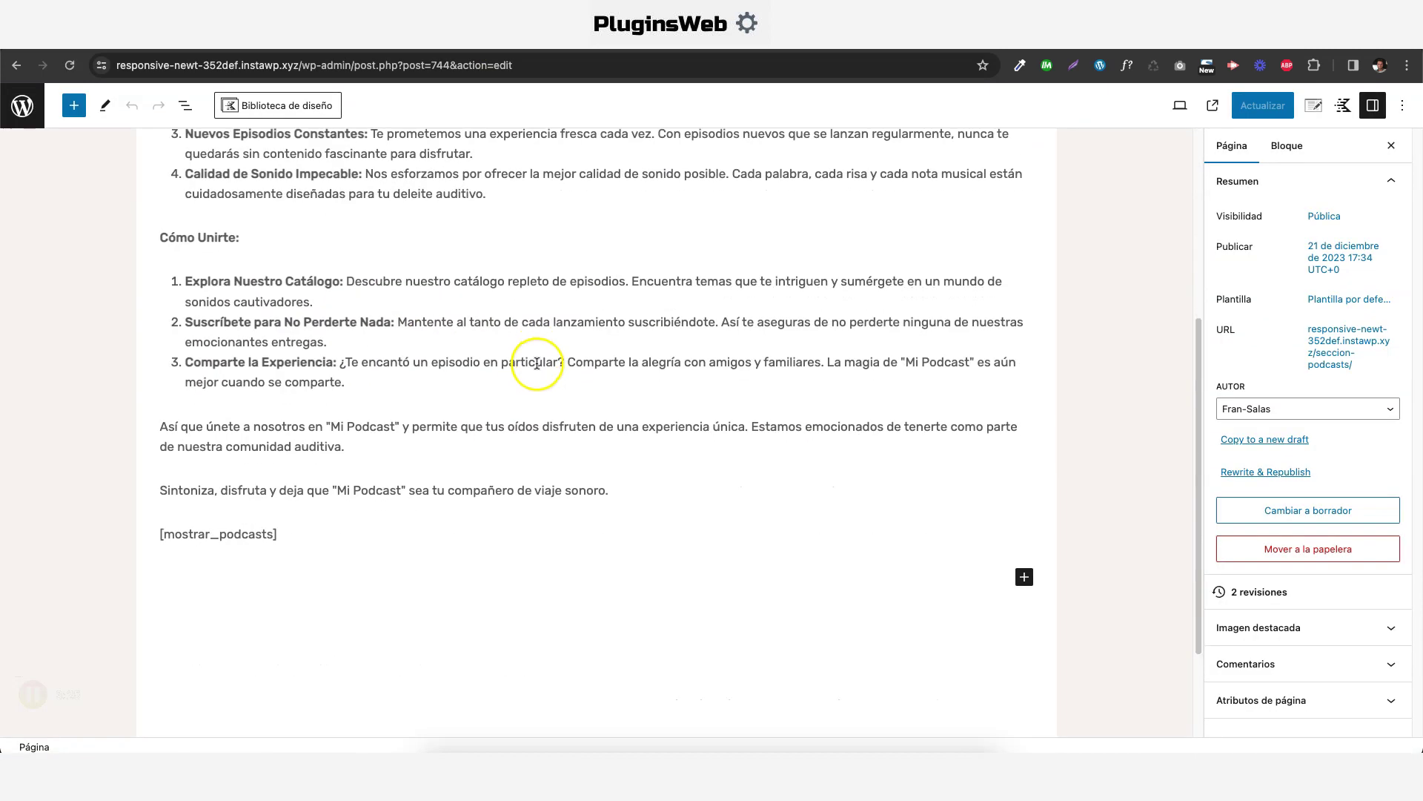
left_click(211, 499)
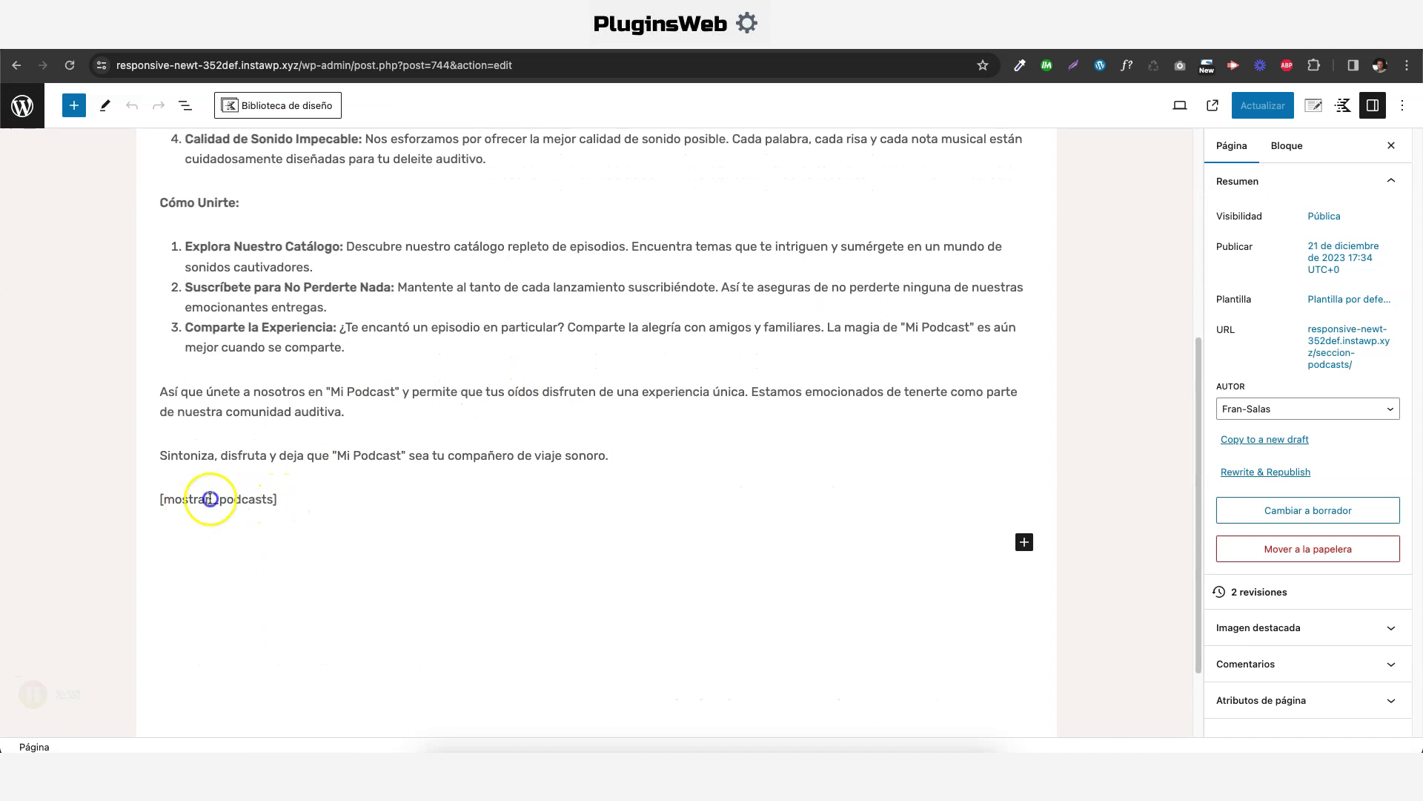
triple_click(152, 507)
left_click(231, 536)
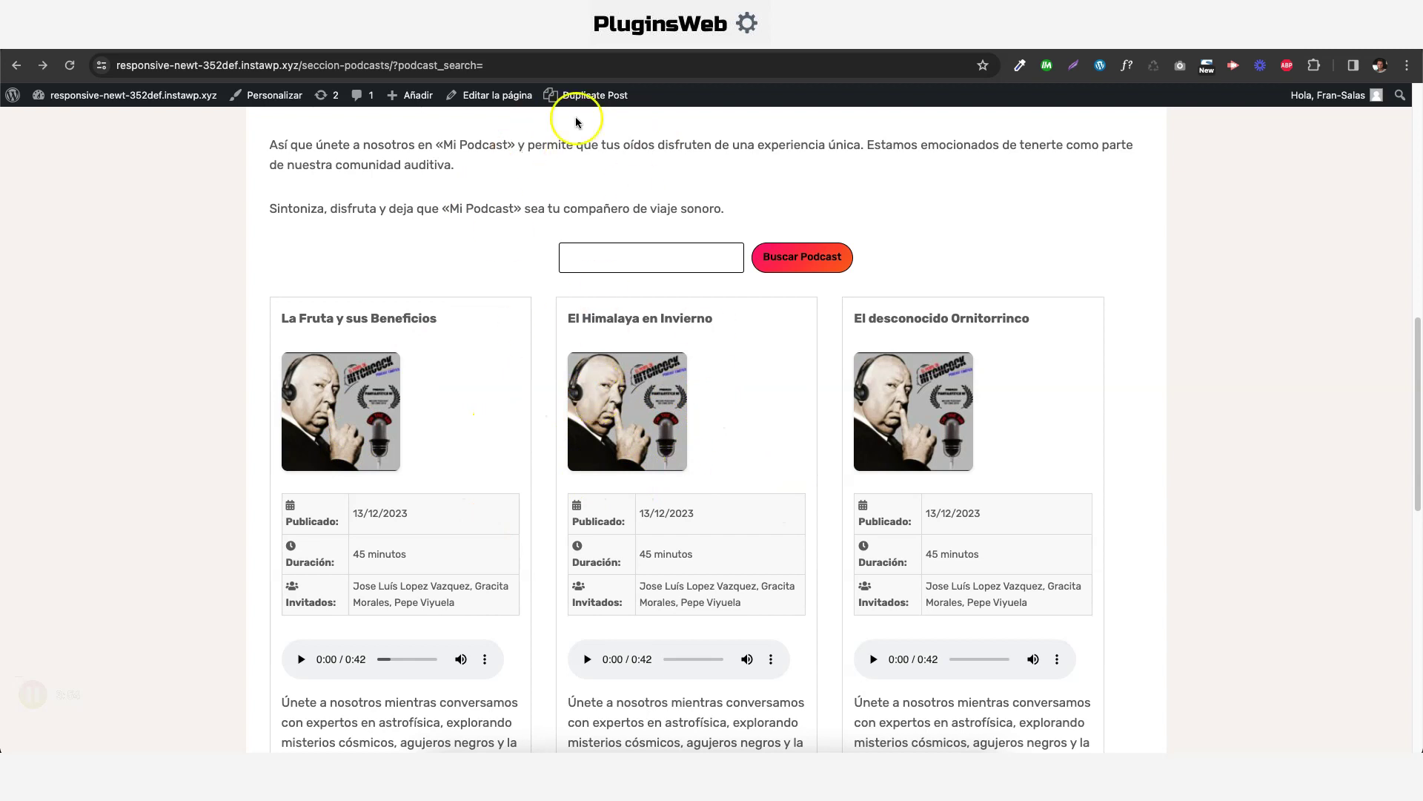
Examine the PHP code of the Podcasts snippet.
left_click(43, 65)
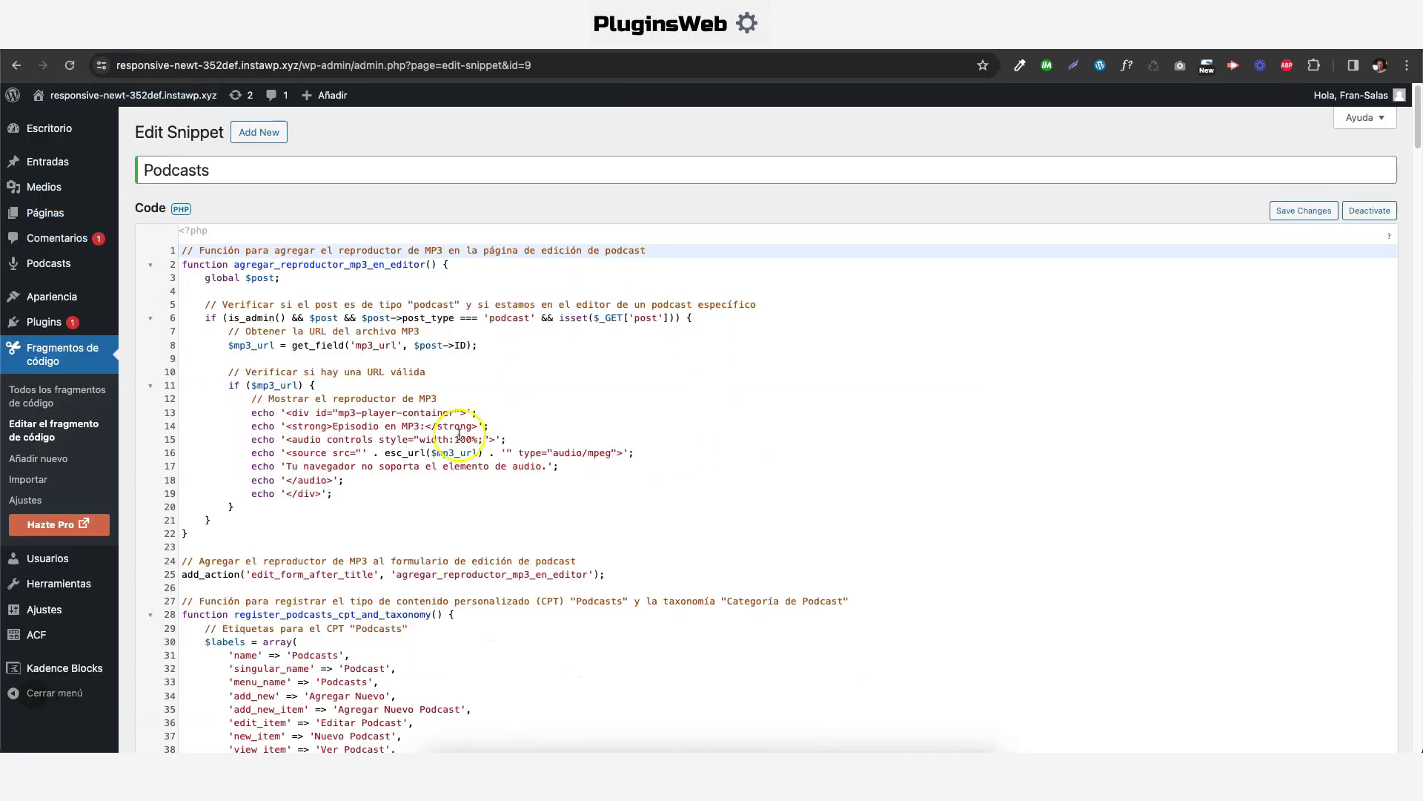
scroll(475, 416, "down", 1)
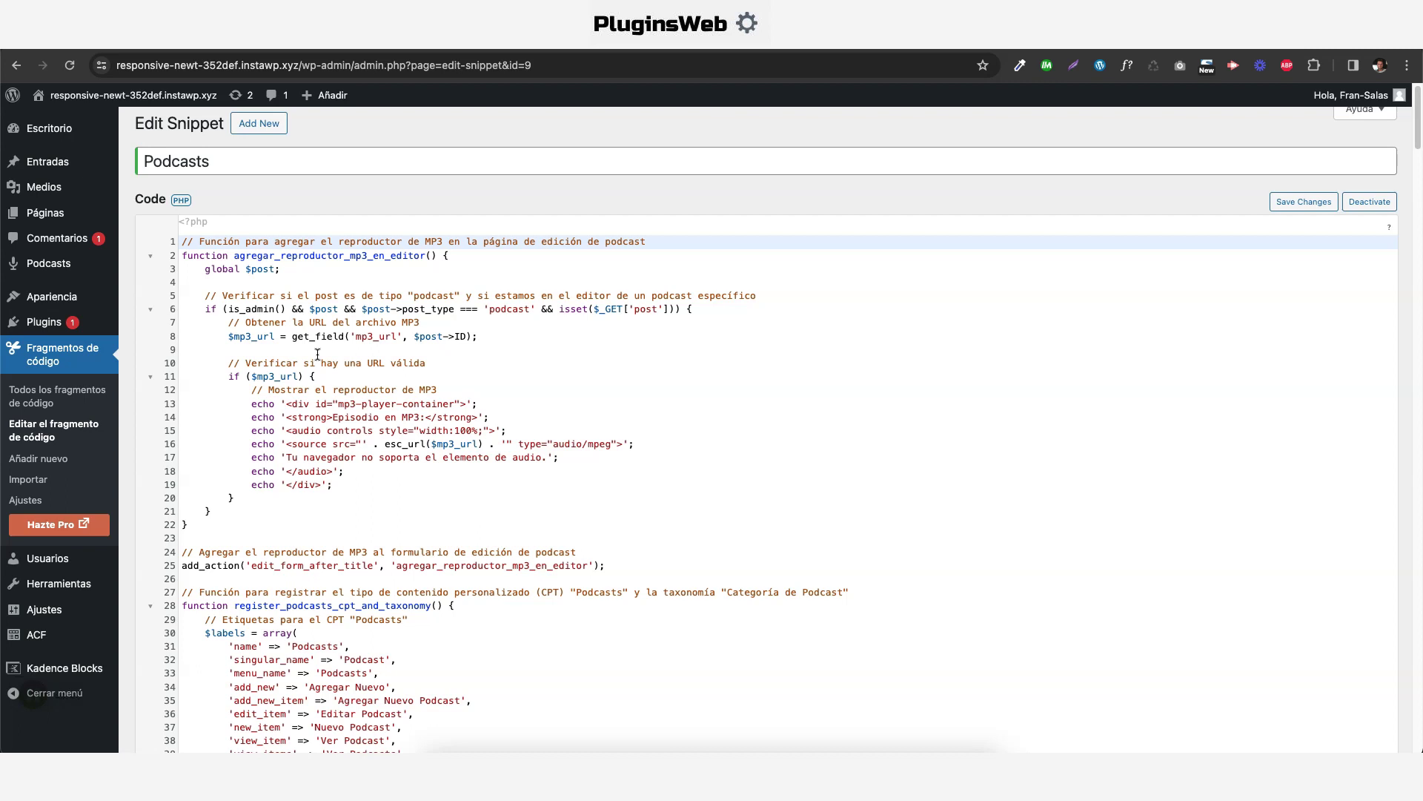
Open the list of podcasts, look through its entries and start a new podcast entry.
mouse_move(35, 266)
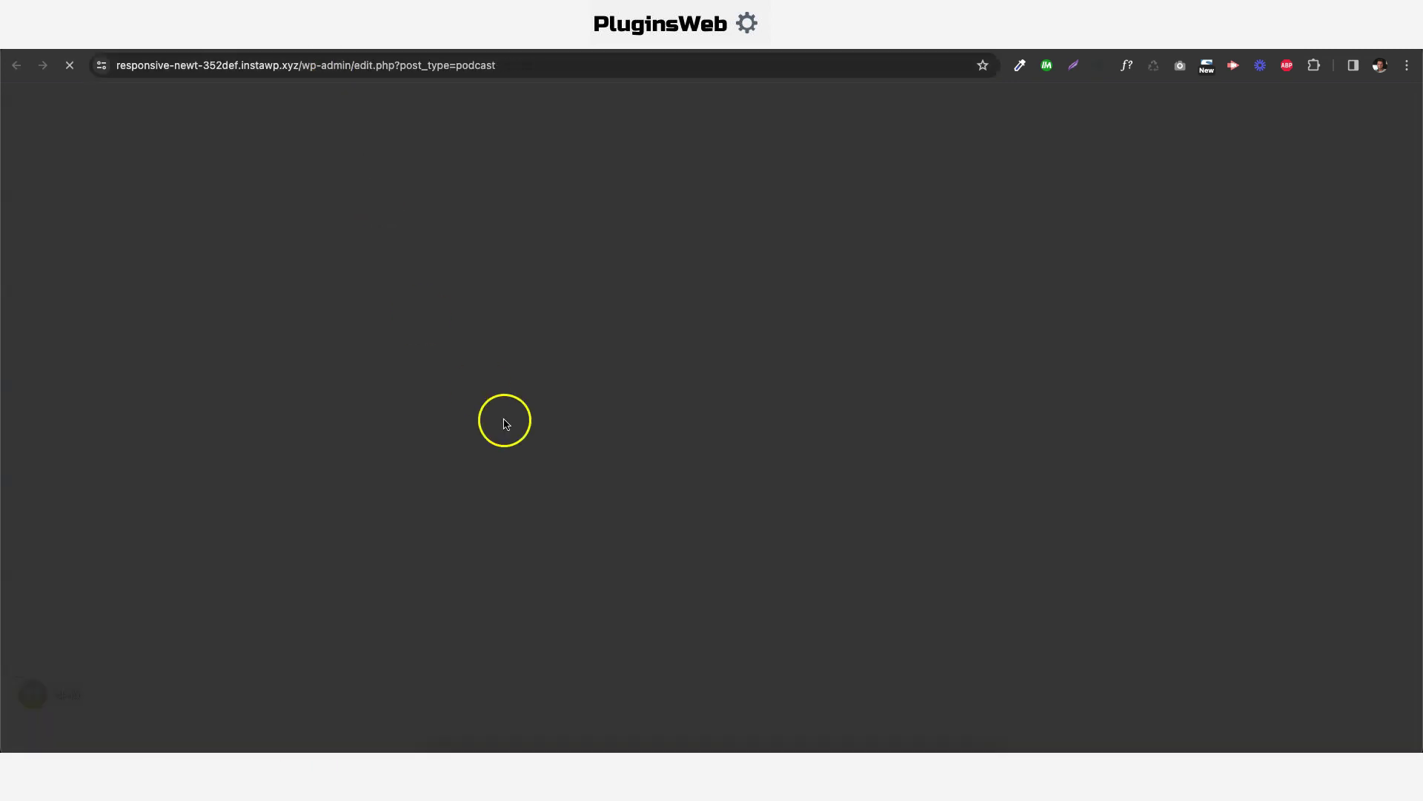
scroll(245, 259, "down", 1)
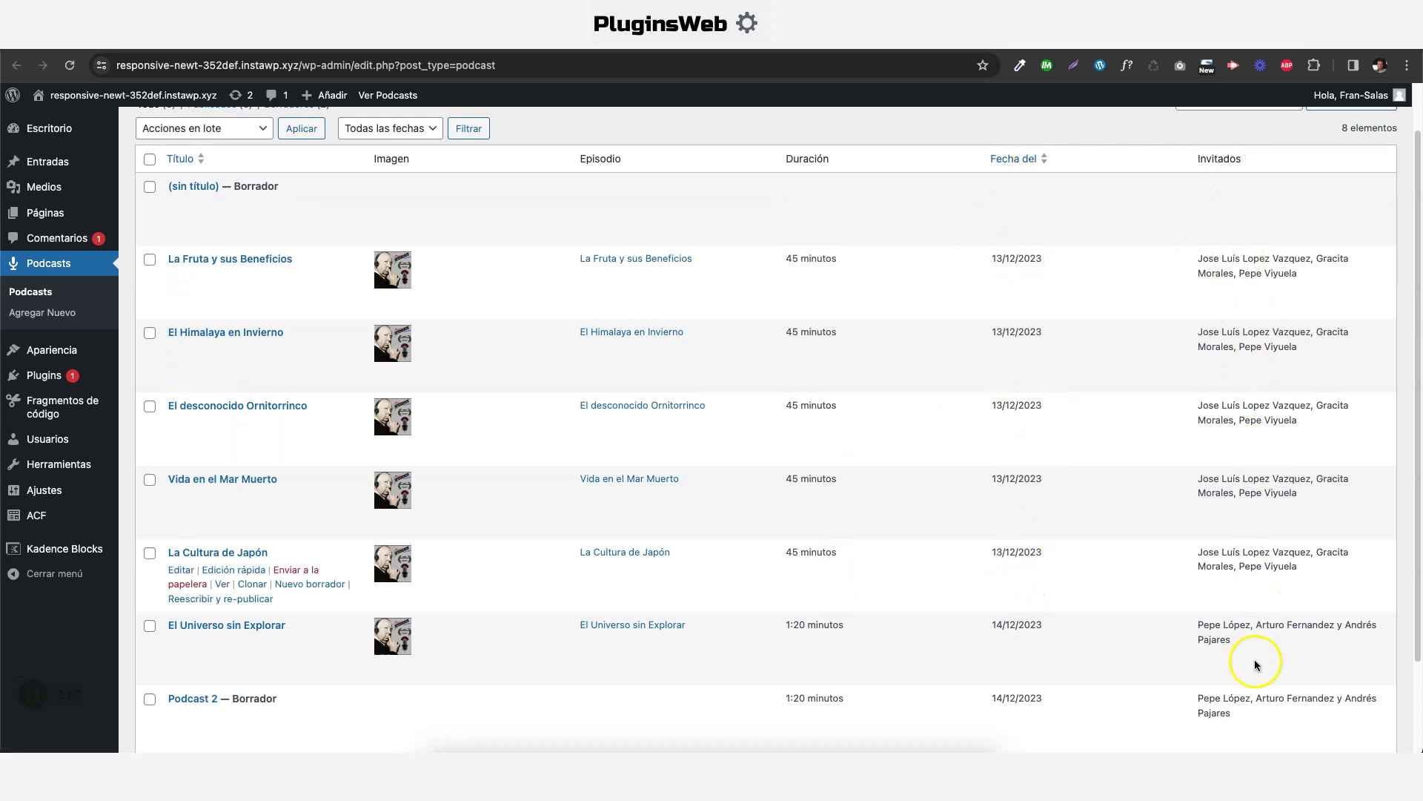
scroll(1252, 672, "down", 3)
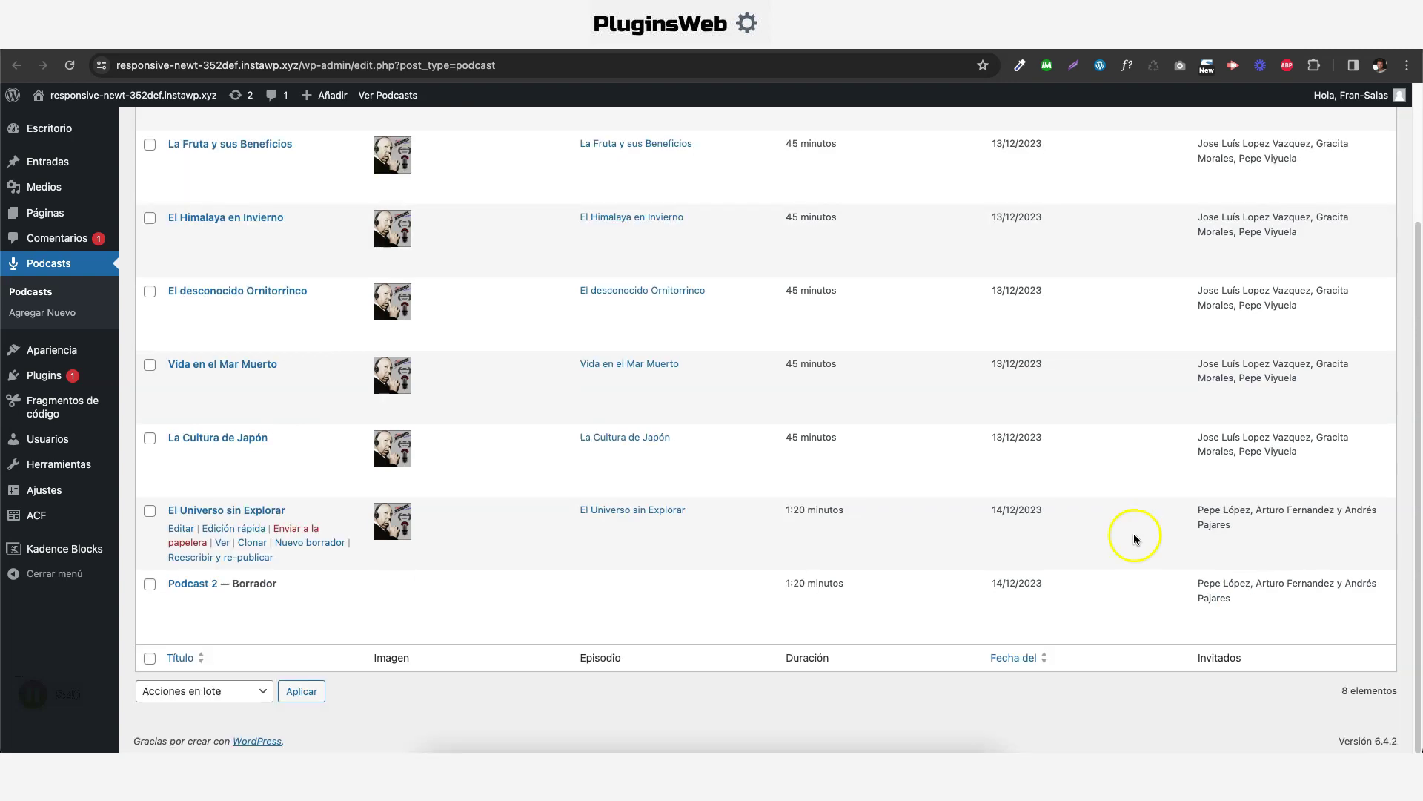
scroll(1120, 489, "up", 5)
left_click(249, 141)
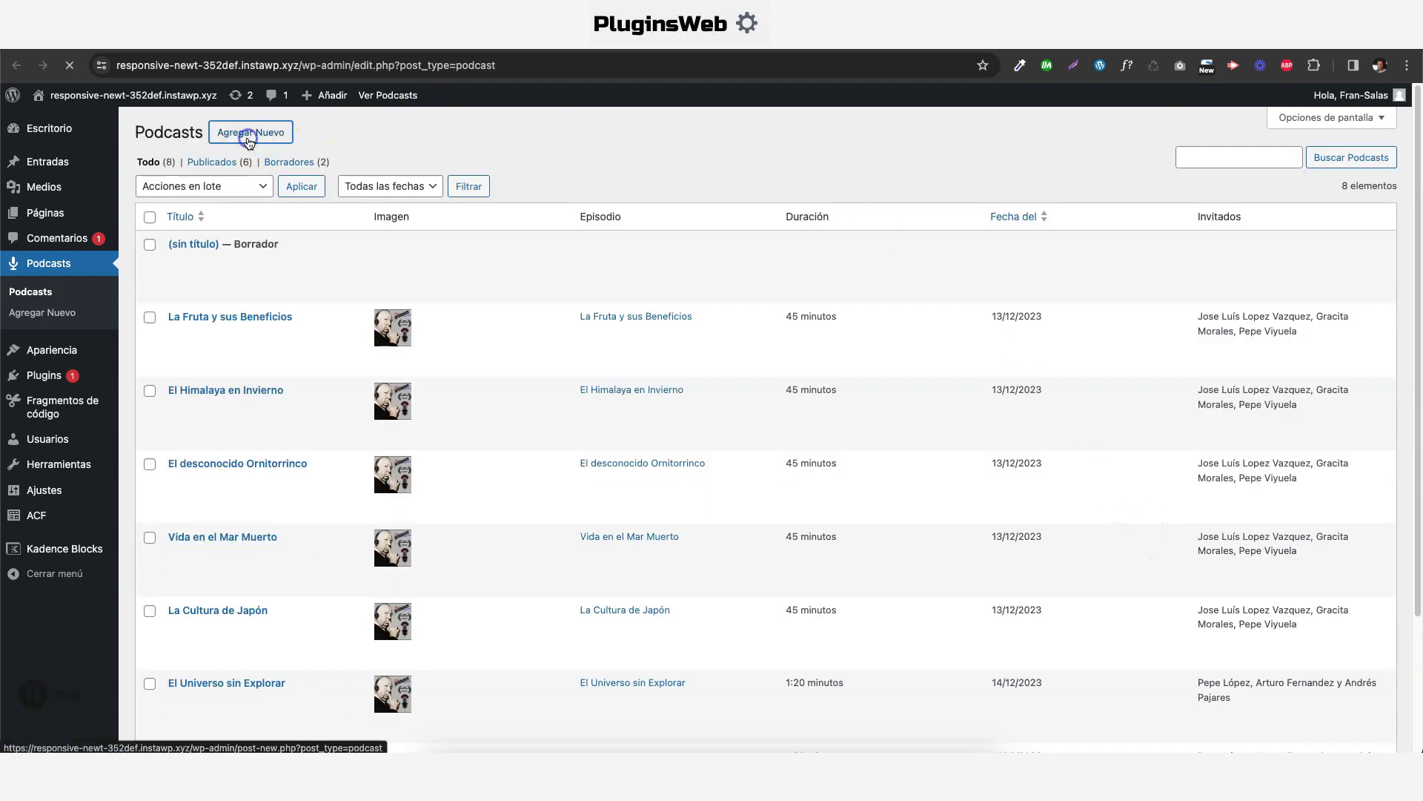
Examine the new podcast's title, MP3 file, description, publication date, duration, guests and featured image fields.
left_click(331, 172)
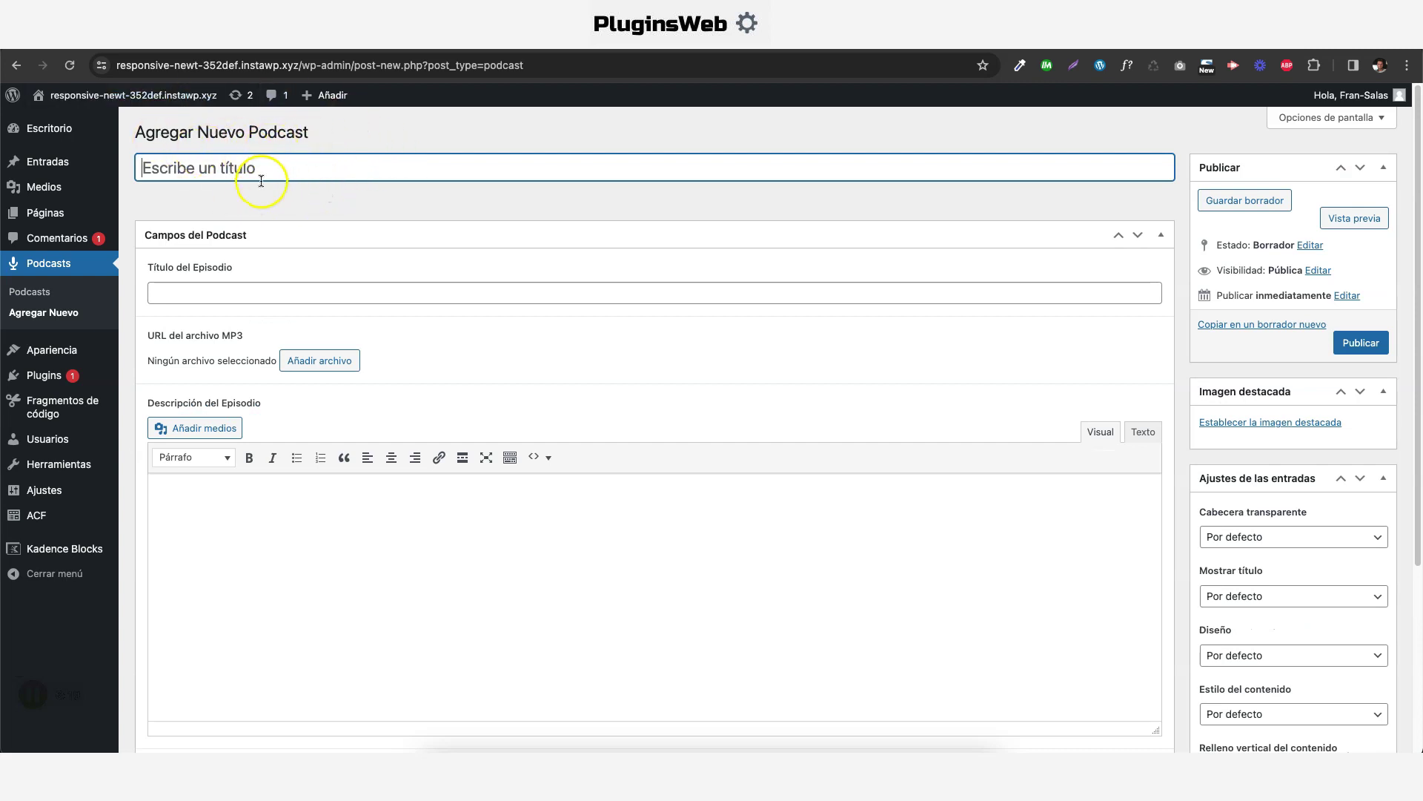
left_click(201, 290)
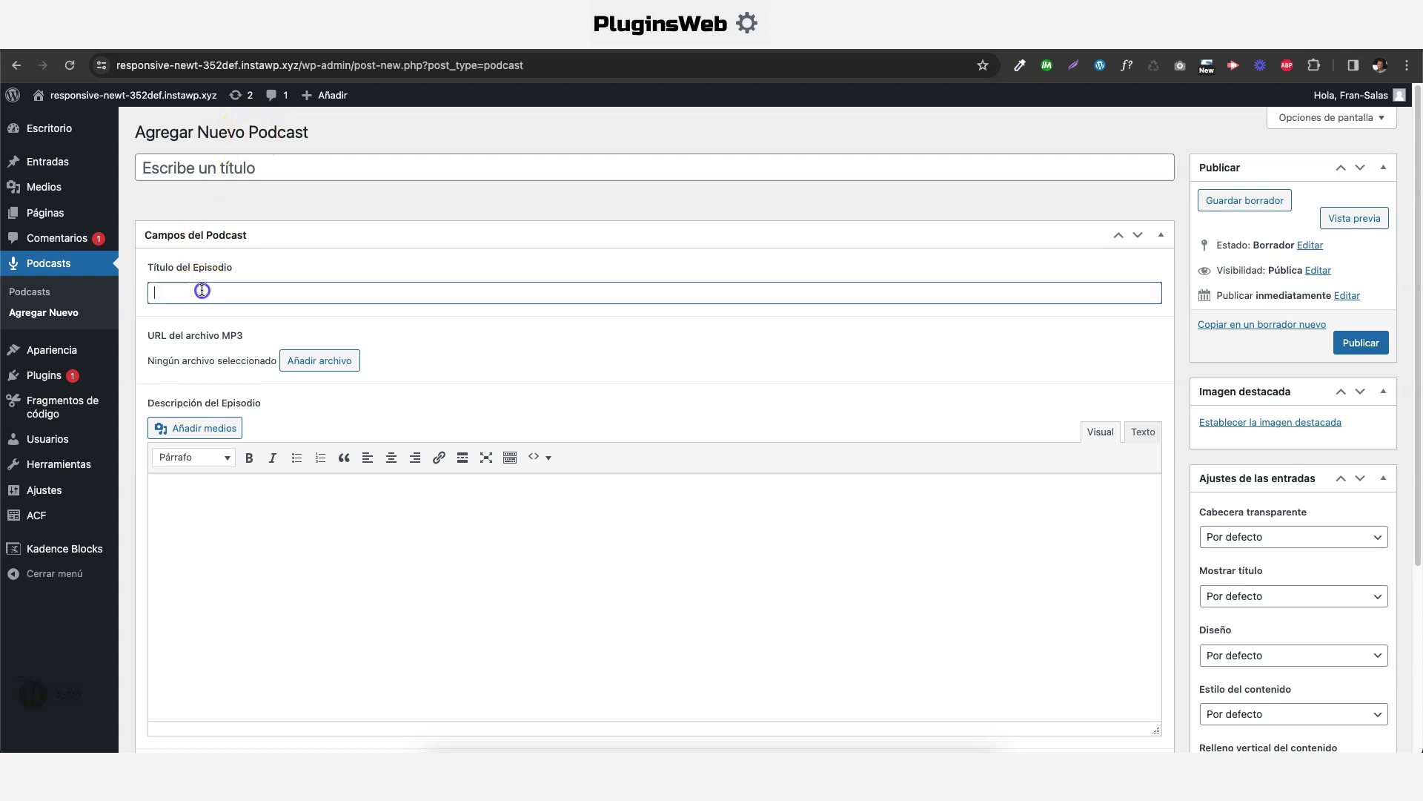
scroll(417, 252, "down", 3)
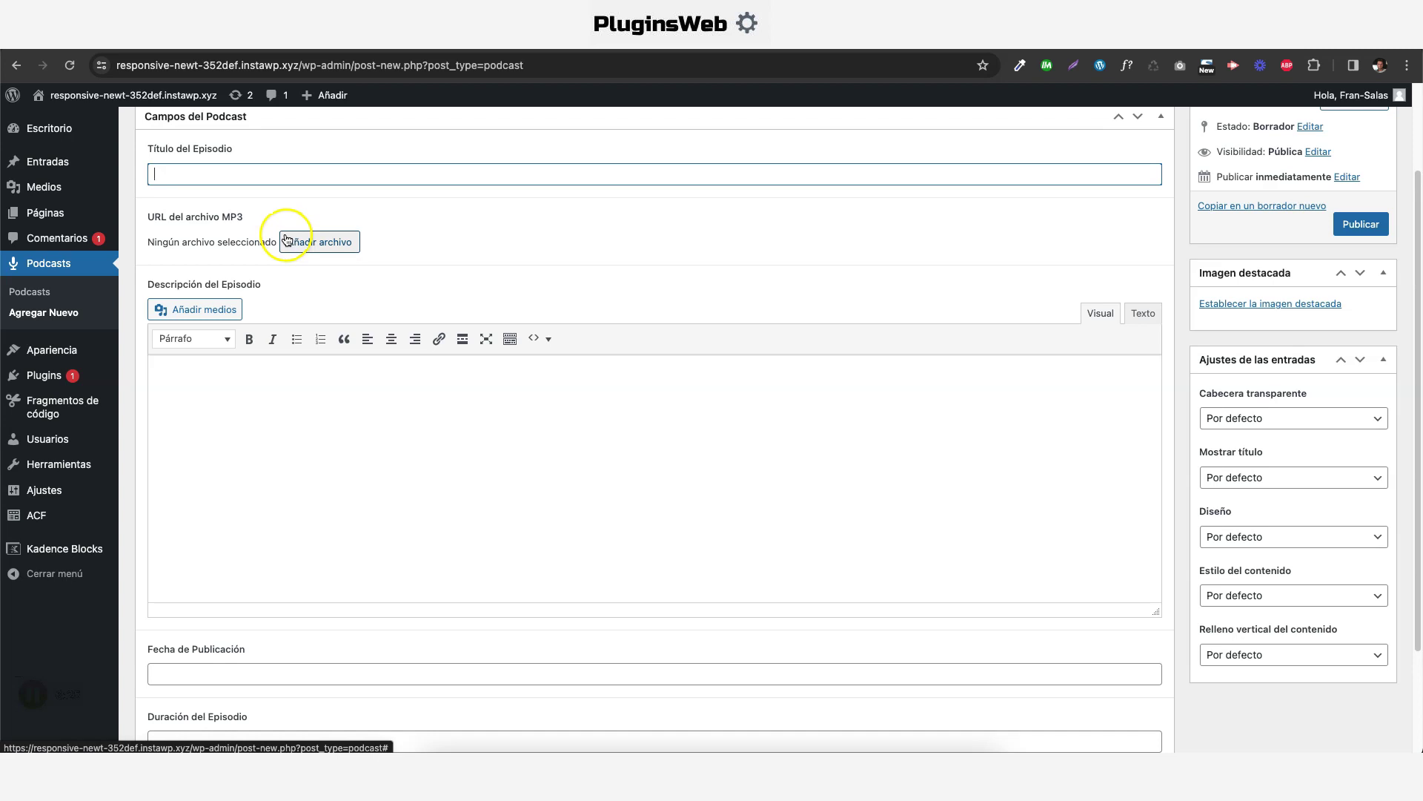
scroll(323, 220, "down", 2)
left_click(293, 318)
scroll(428, 329, "down", 1)
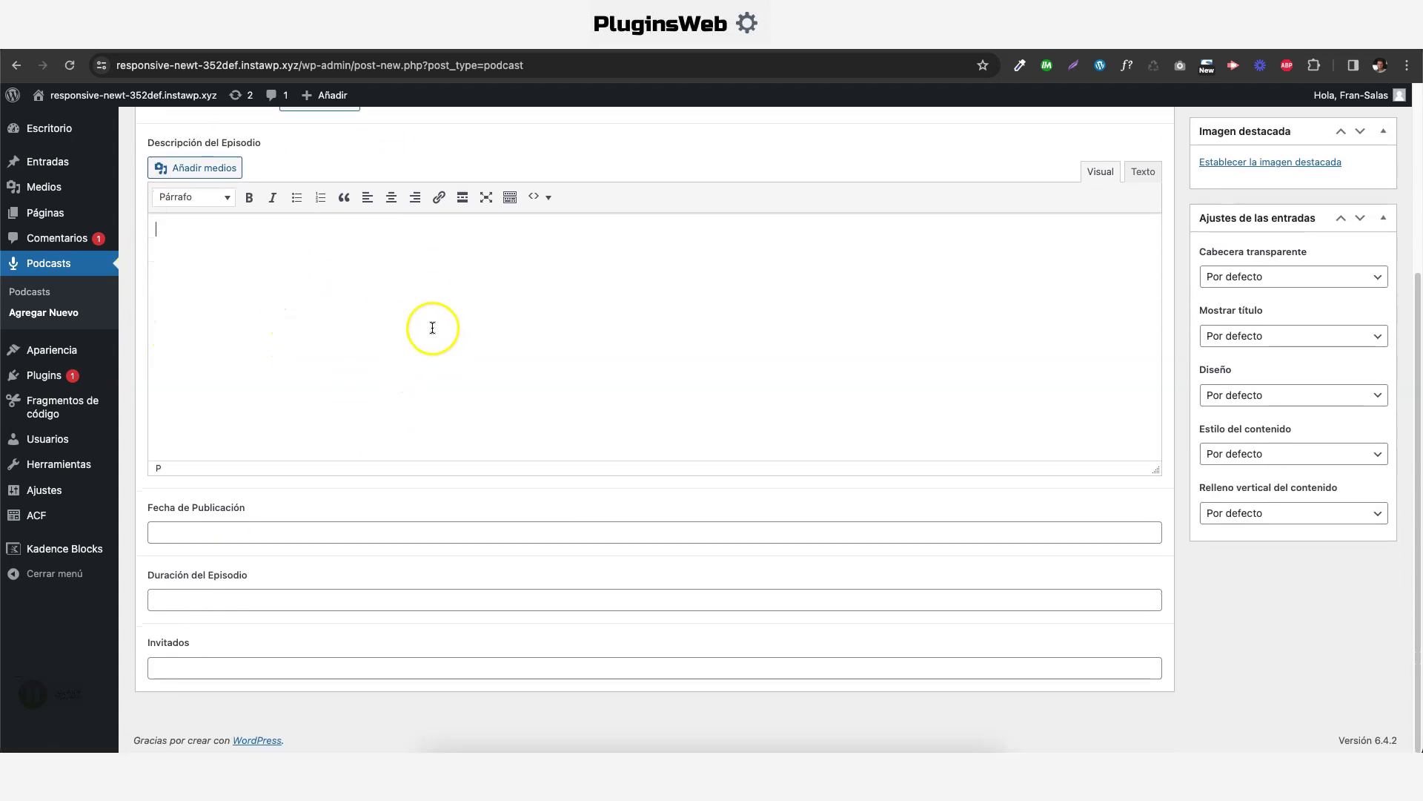
left_click(169, 529)
left_click(359, 498)
left_click(252, 602)
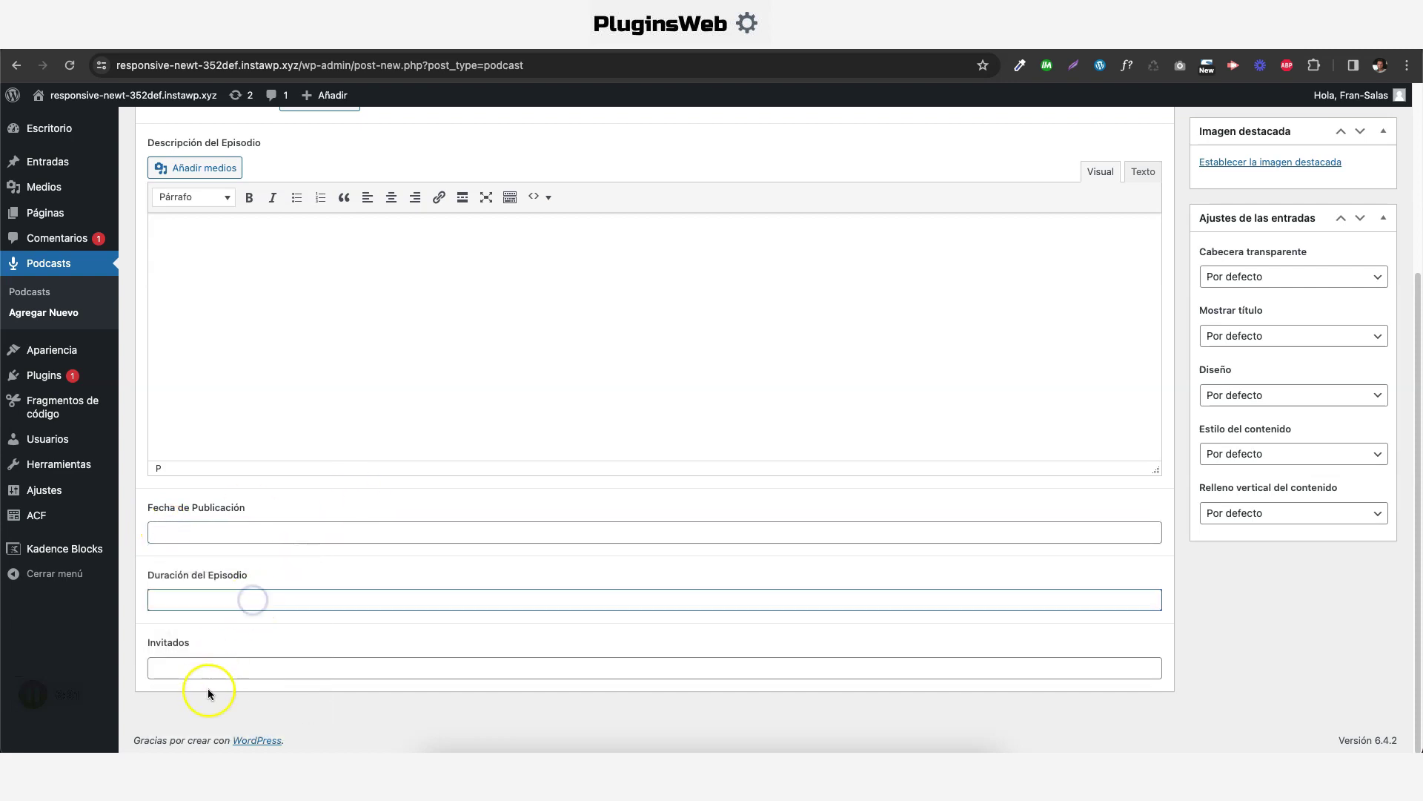
left_click(225, 669)
scroll(1038, 327, "up", 5)
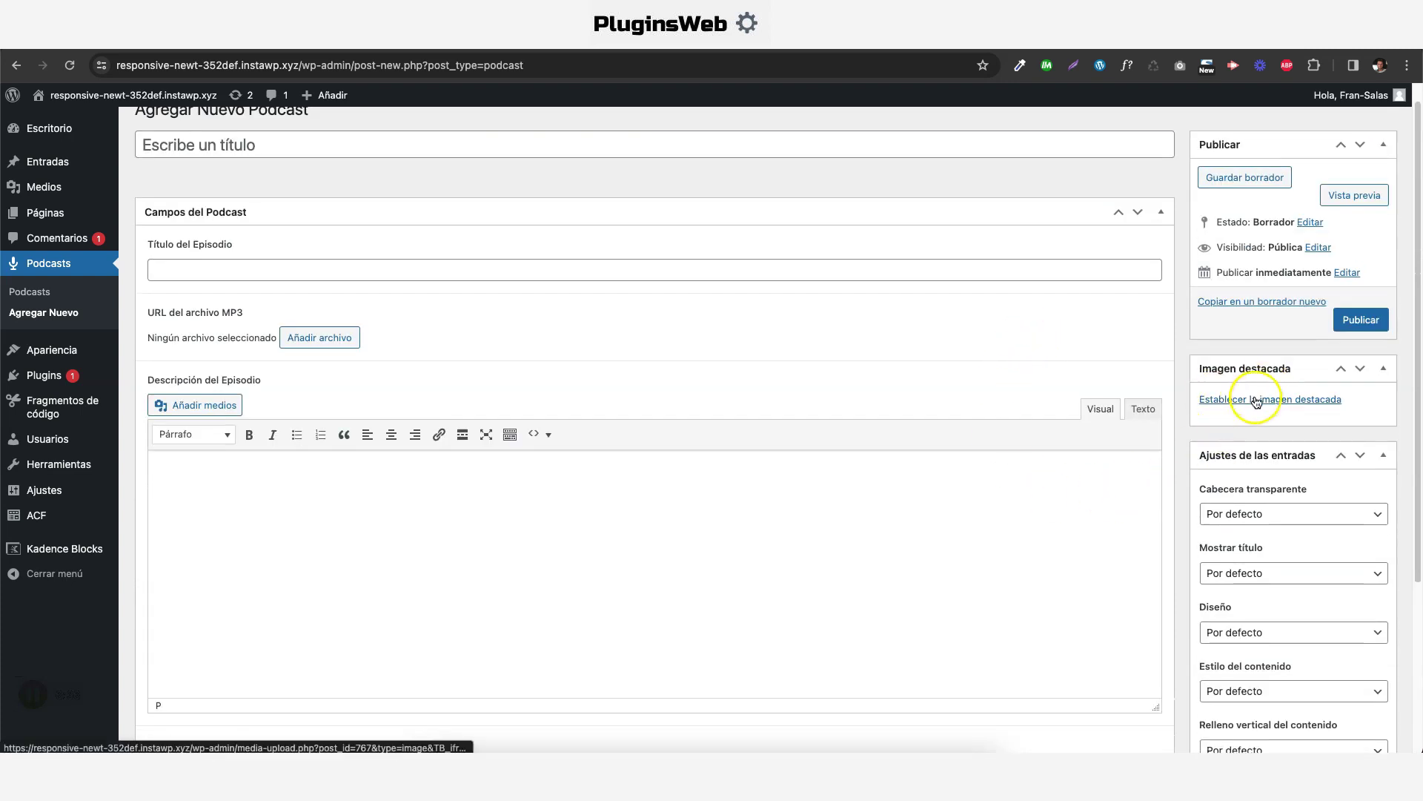
scroll(794, 454, "up", 1)
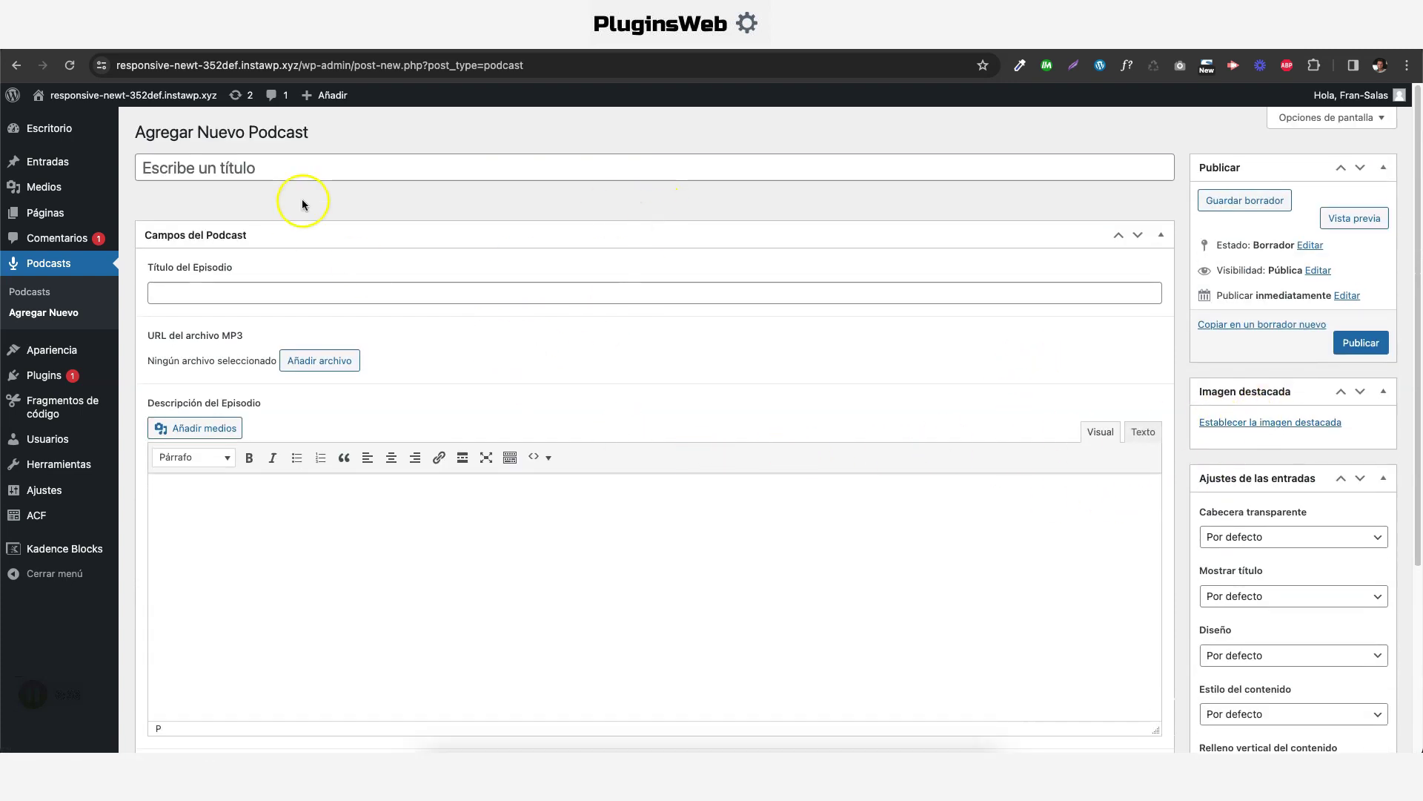
Enter "El camino de Santiago" as both the podcast's title and its episode title.
left_click(317, 164)
type("El camino de Santiago")
triple_click(252, 171)
right_click(252, 171)
left_click(296, 280)
left_click(295, 292)
key("ctrl+v")
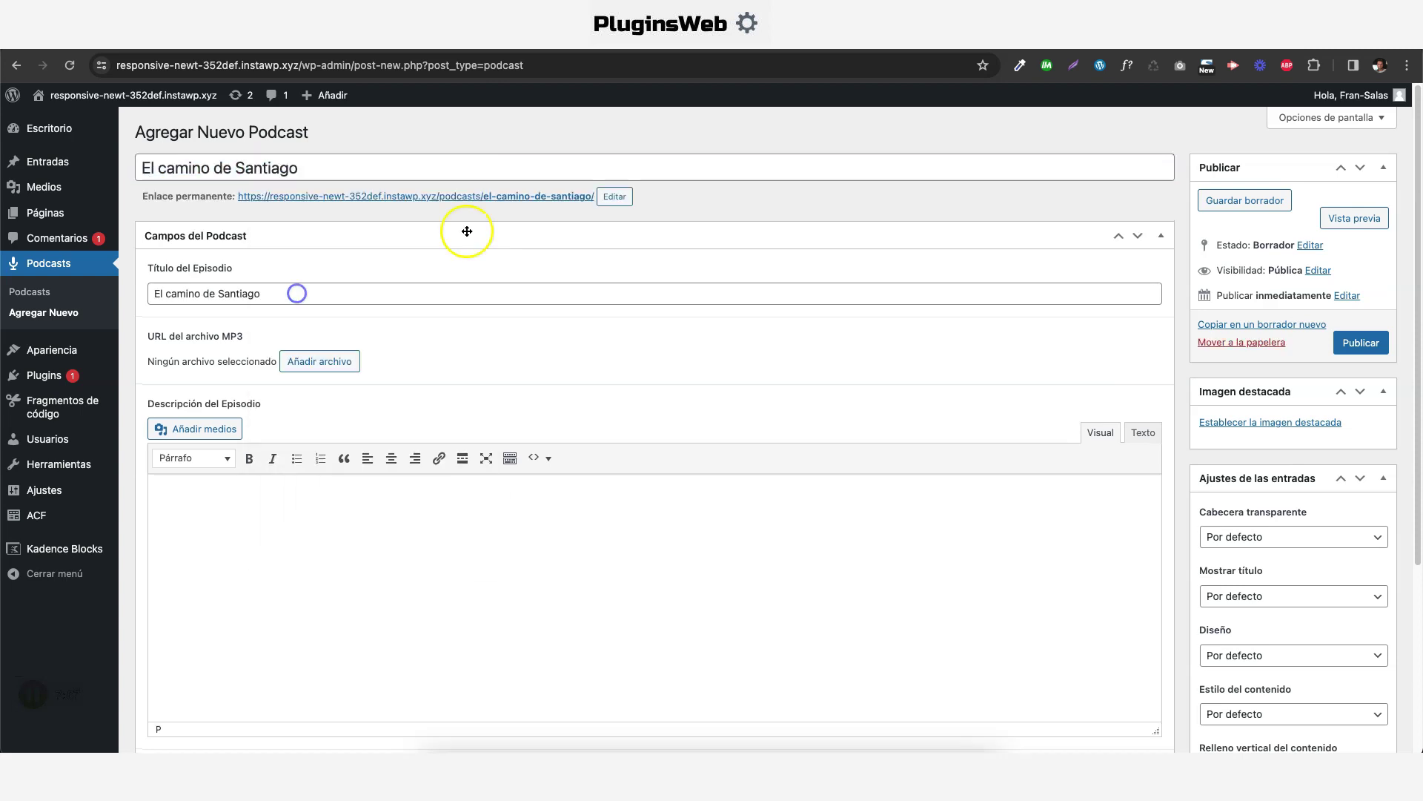
Attach file_example_MP3_700KB.mp3 from the media library as the episode's MP3 file.
left_click(305, 360)
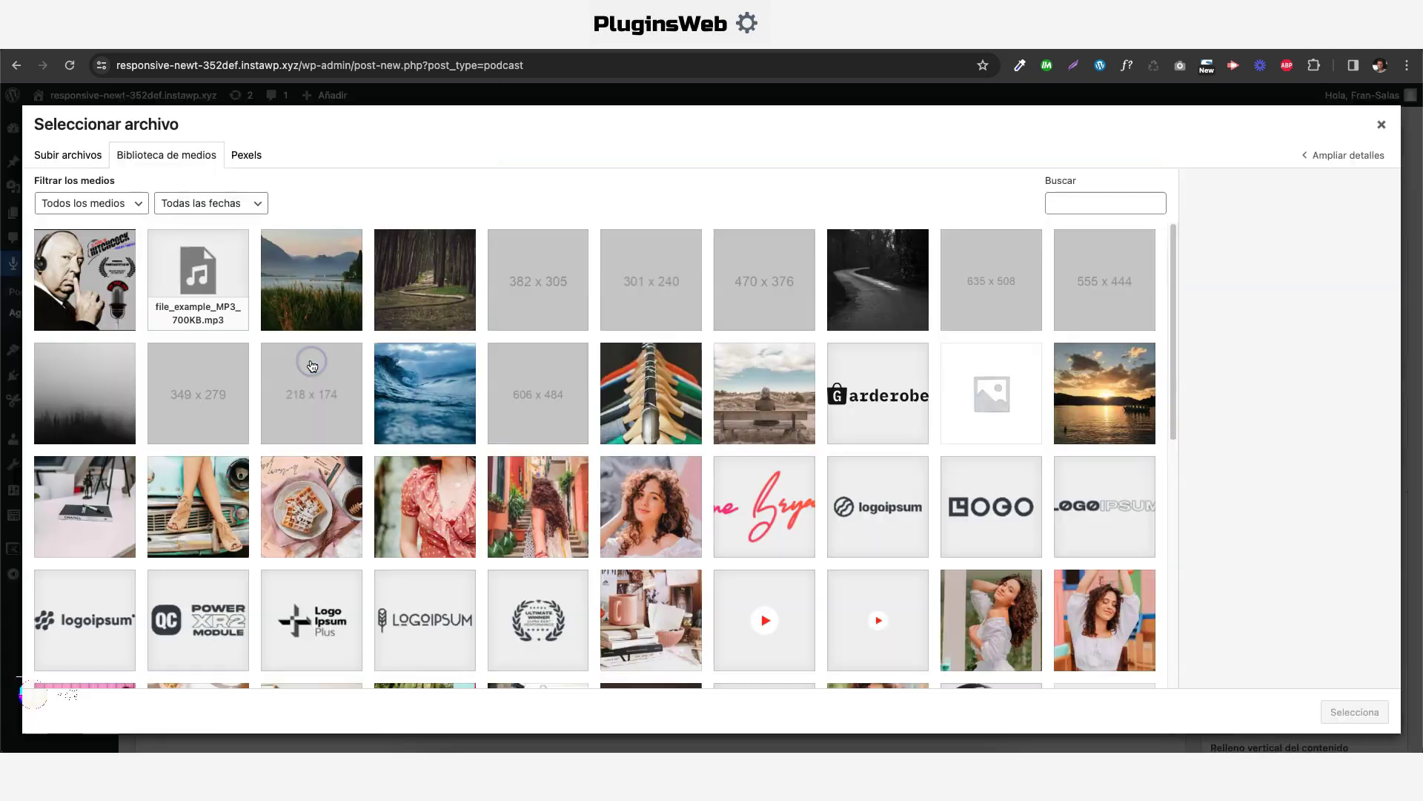
left_click(196, 282)
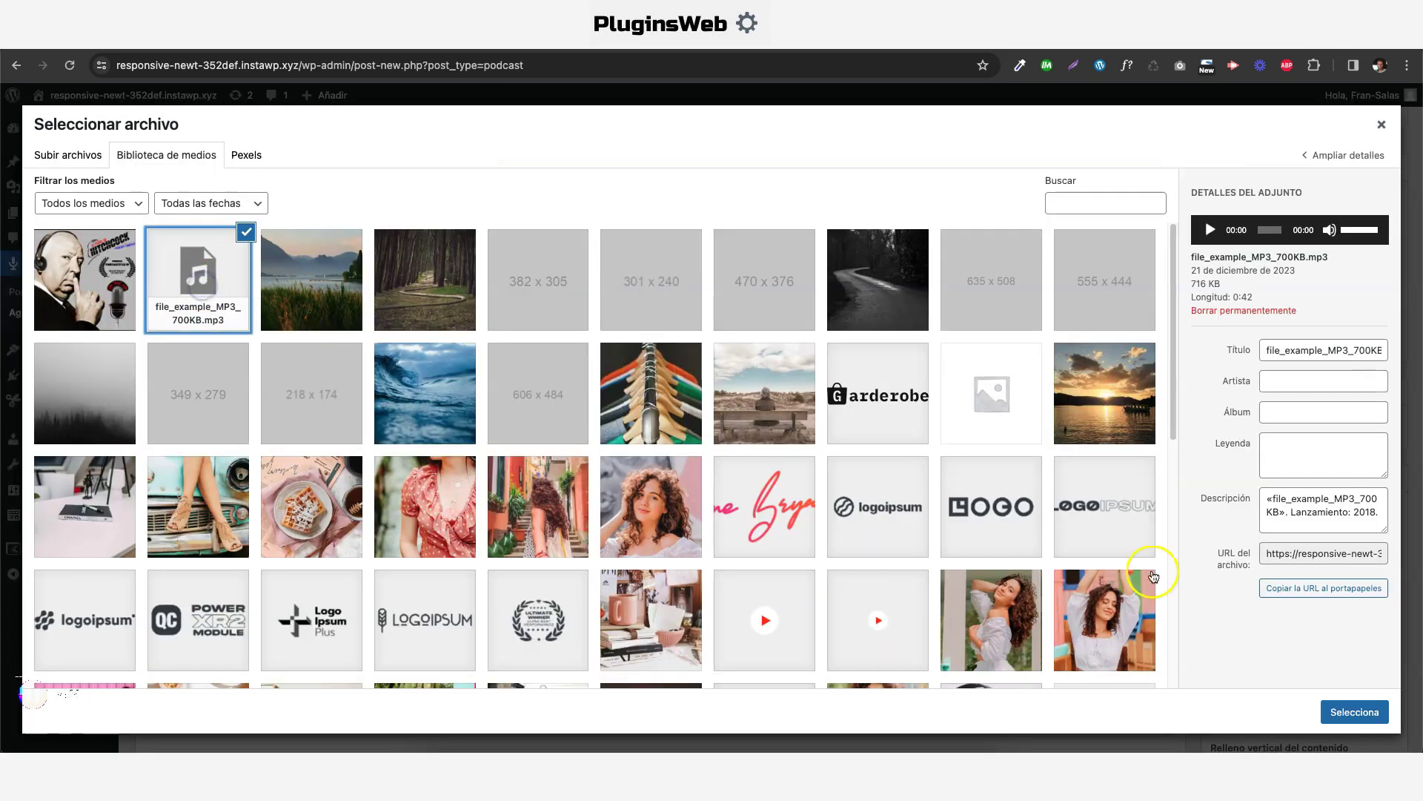
left_click(1356, 710)
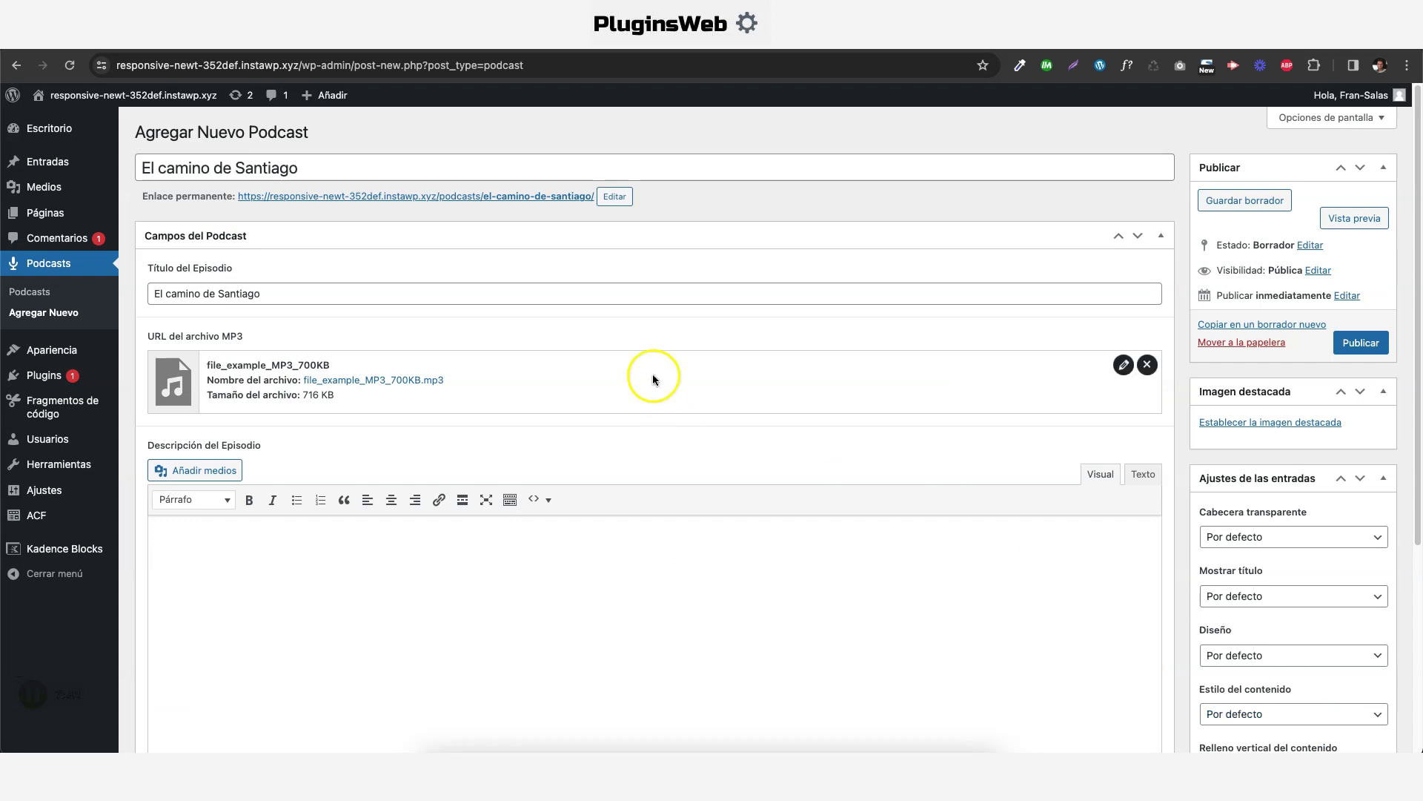
Write the episode description "Revisamos las mejores rutas del Camino de Santiago y exploramos la gastronomía local.".
scroll(640, 346, "down", 2)
scroll(641, 349, "down", 2)
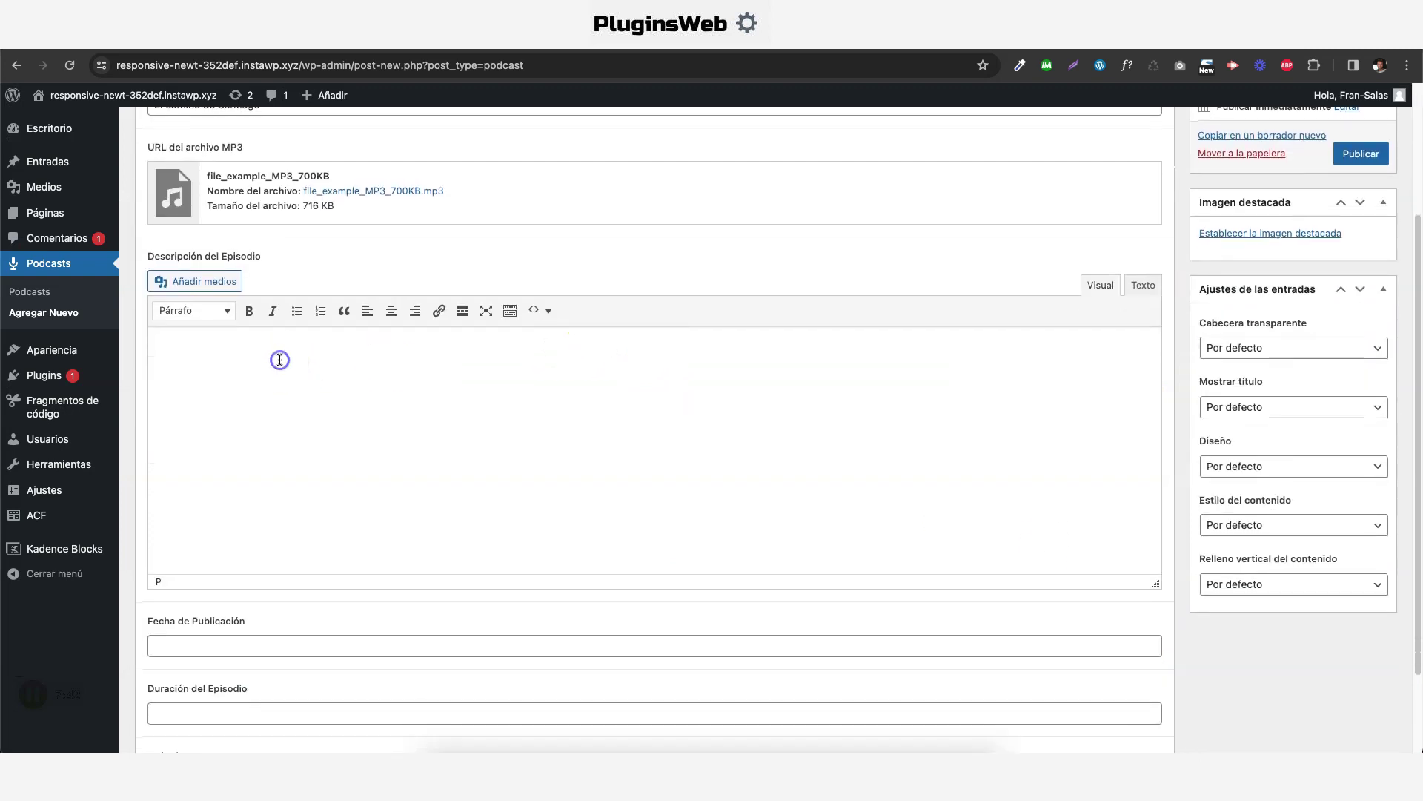
left_click(244, 340)
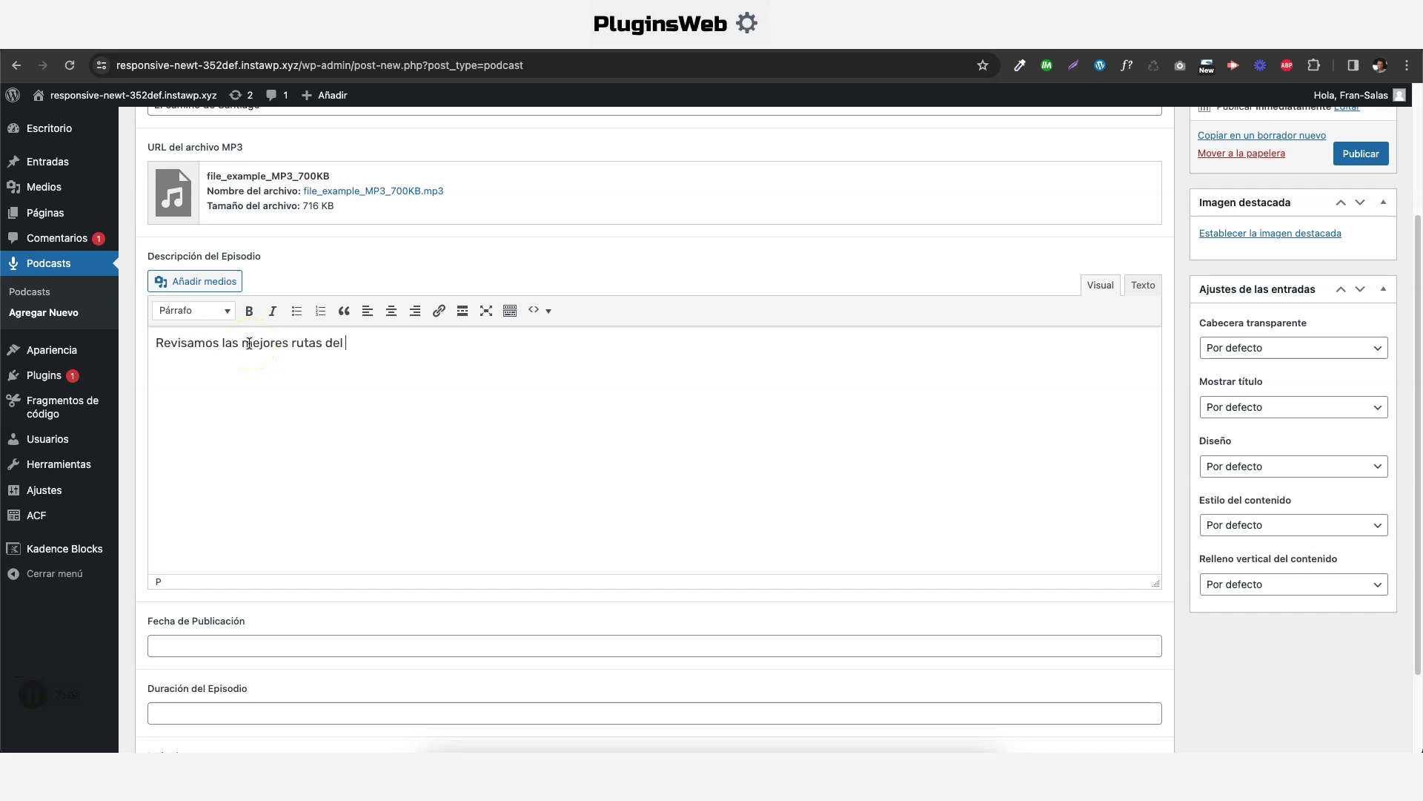
type("ía local.")
scroll(523, 359, "down", 3)
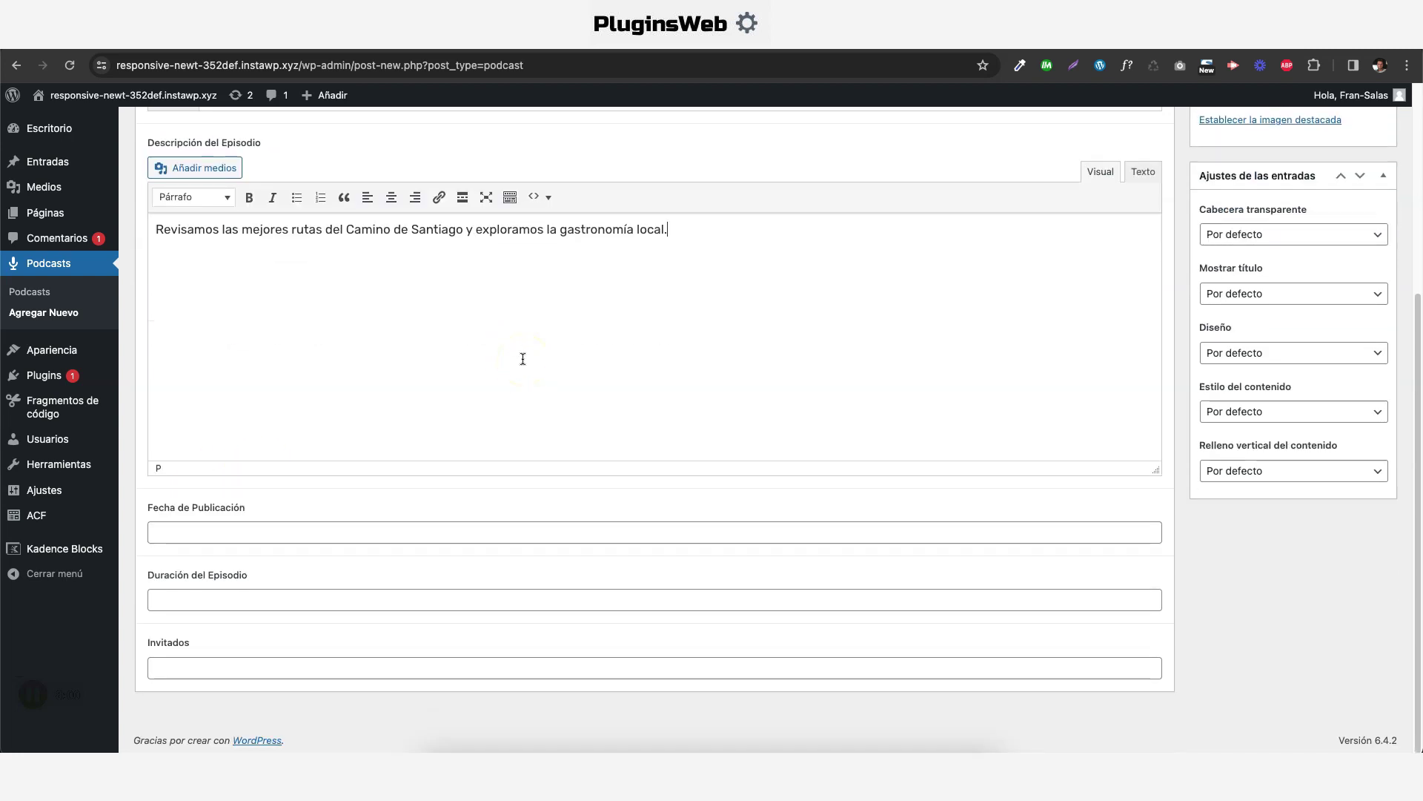
Set the episode's publication date to 04/12/2023.
left_click(220, 531)
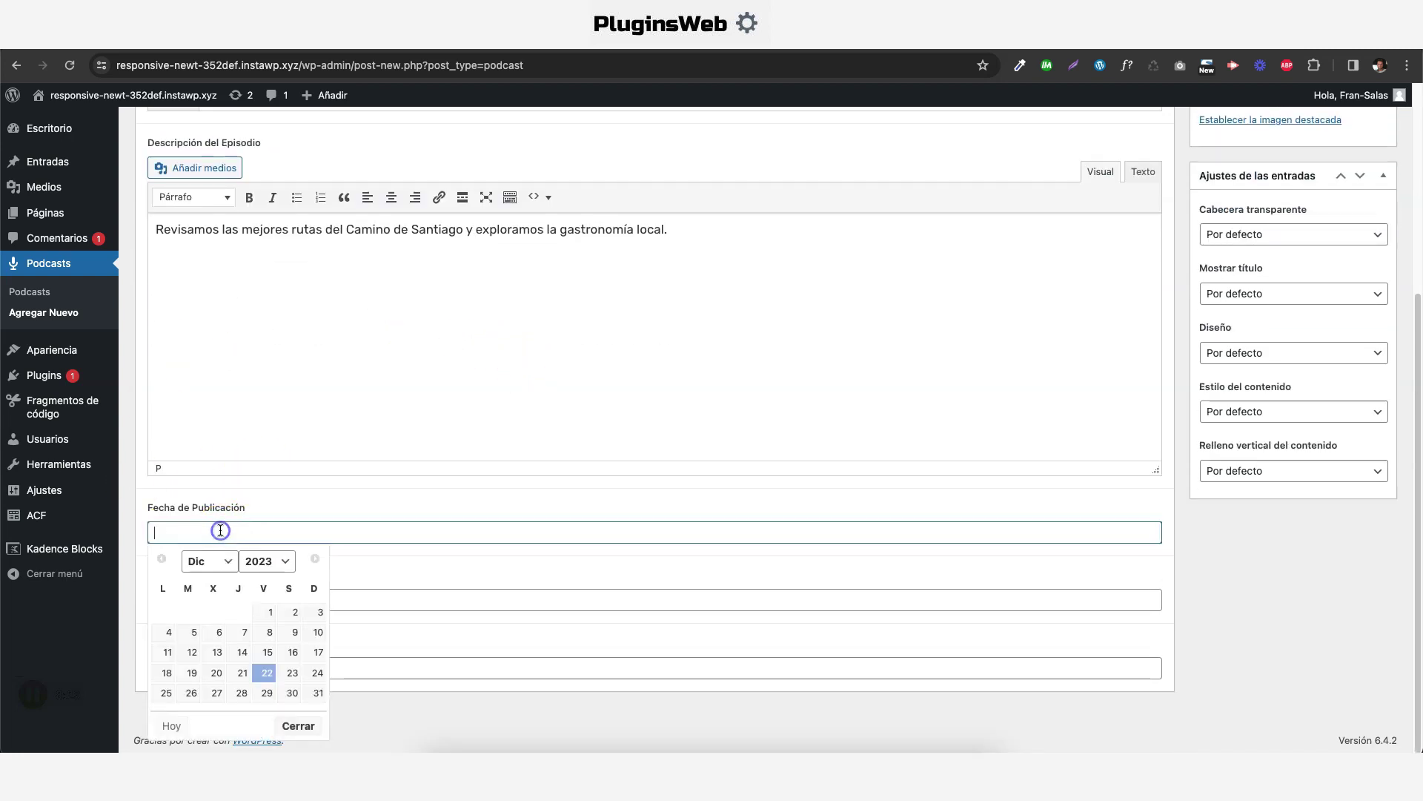
scroll(934, 393, "up", 4)
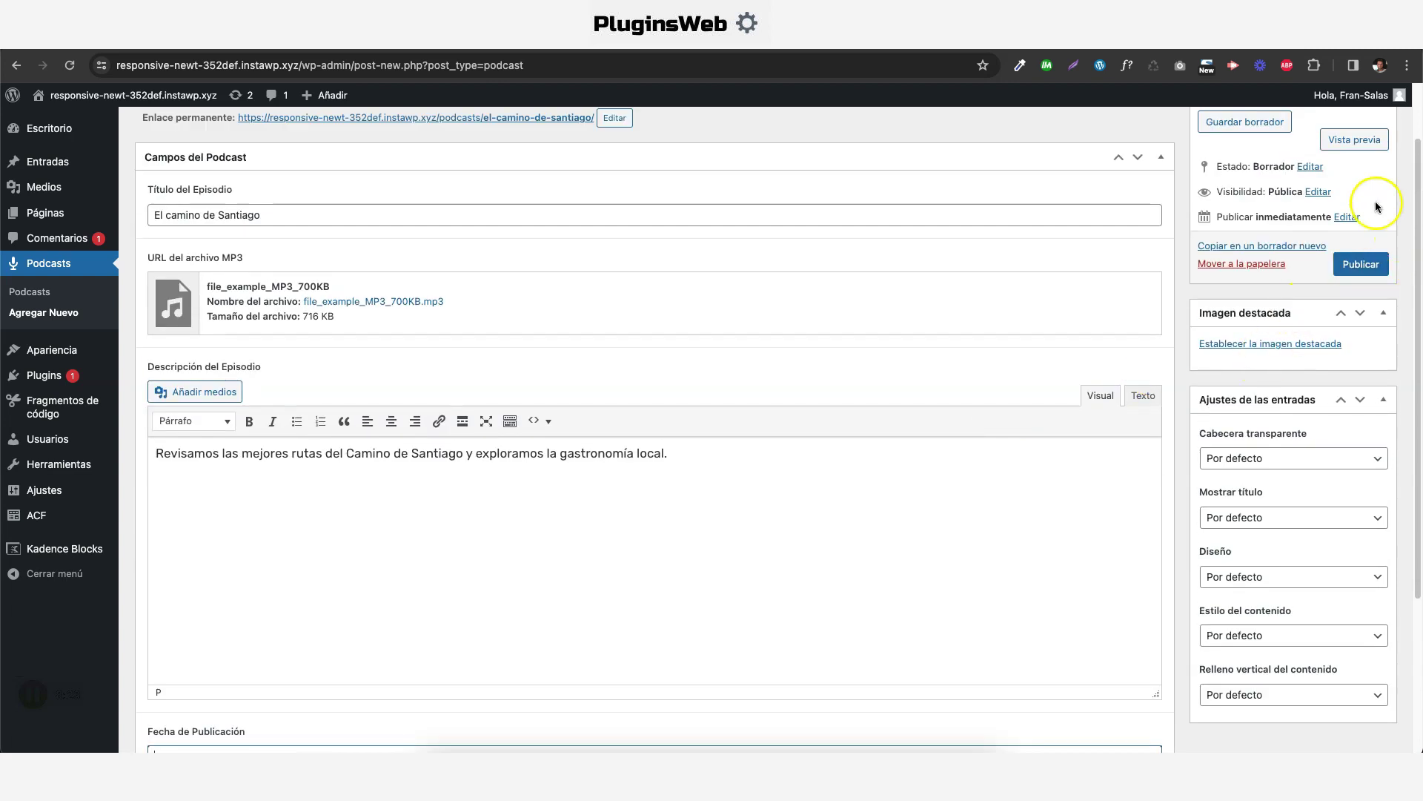
mouse_move(803, 327)
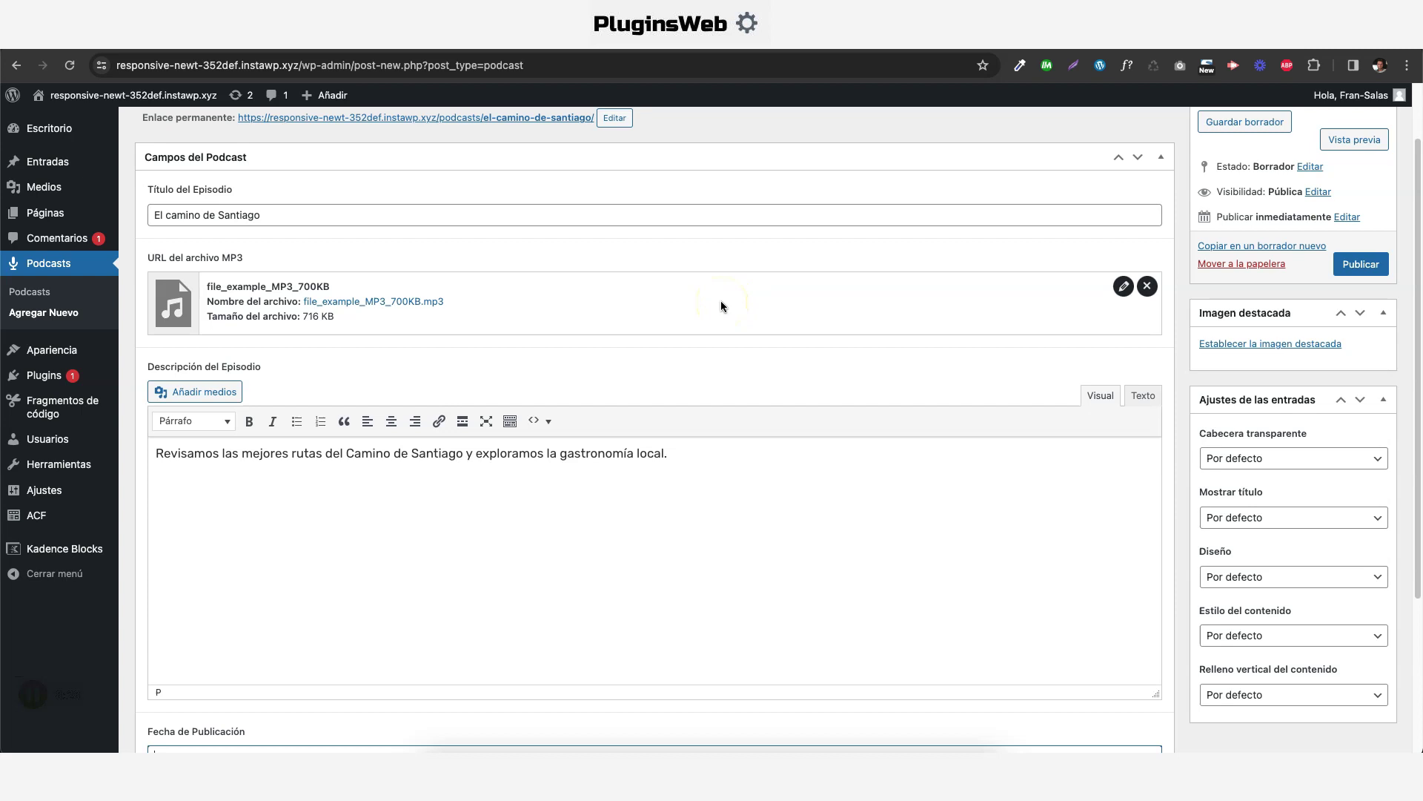
scroll(382, 357, "down", 3)
scroll(381, 357, "down", 1)
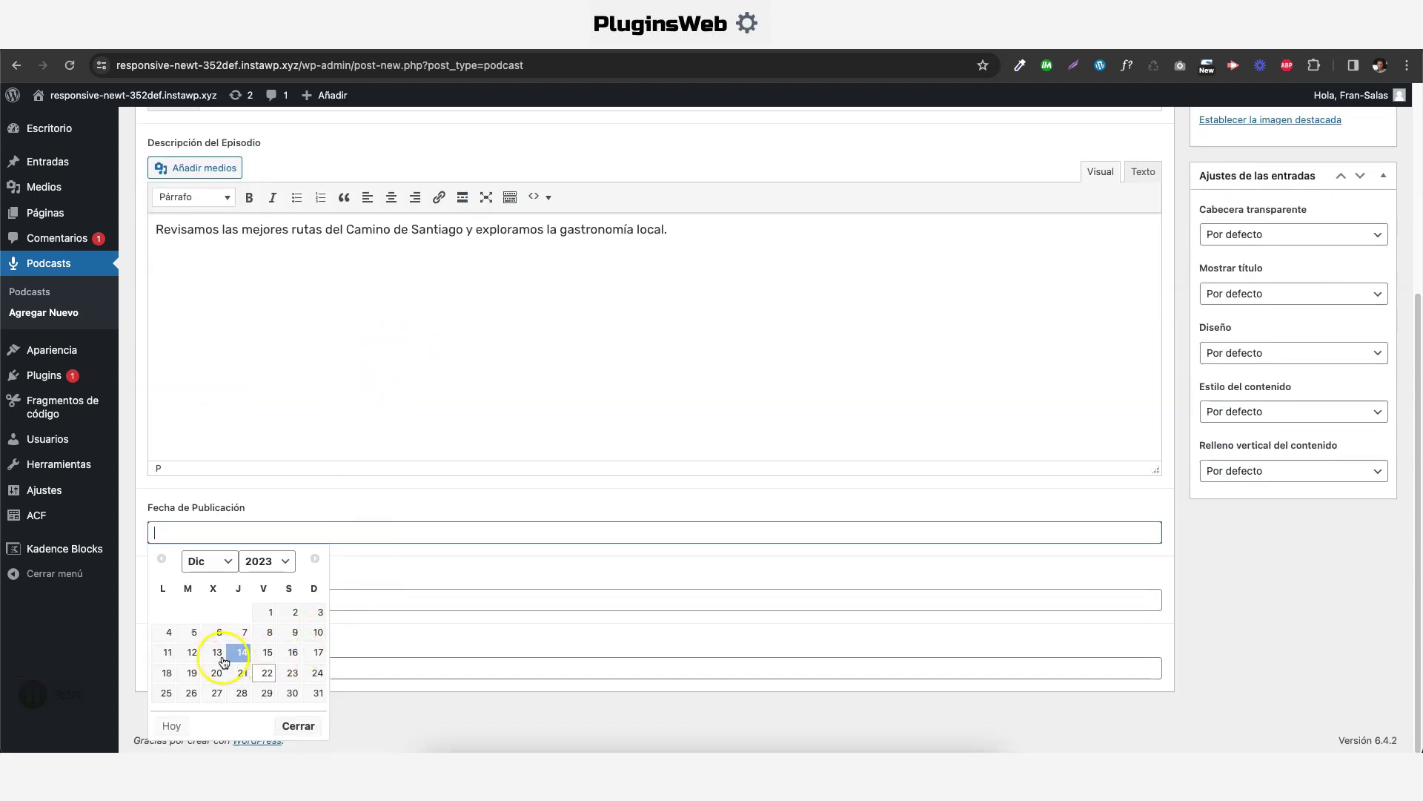
left_click(169, 632)
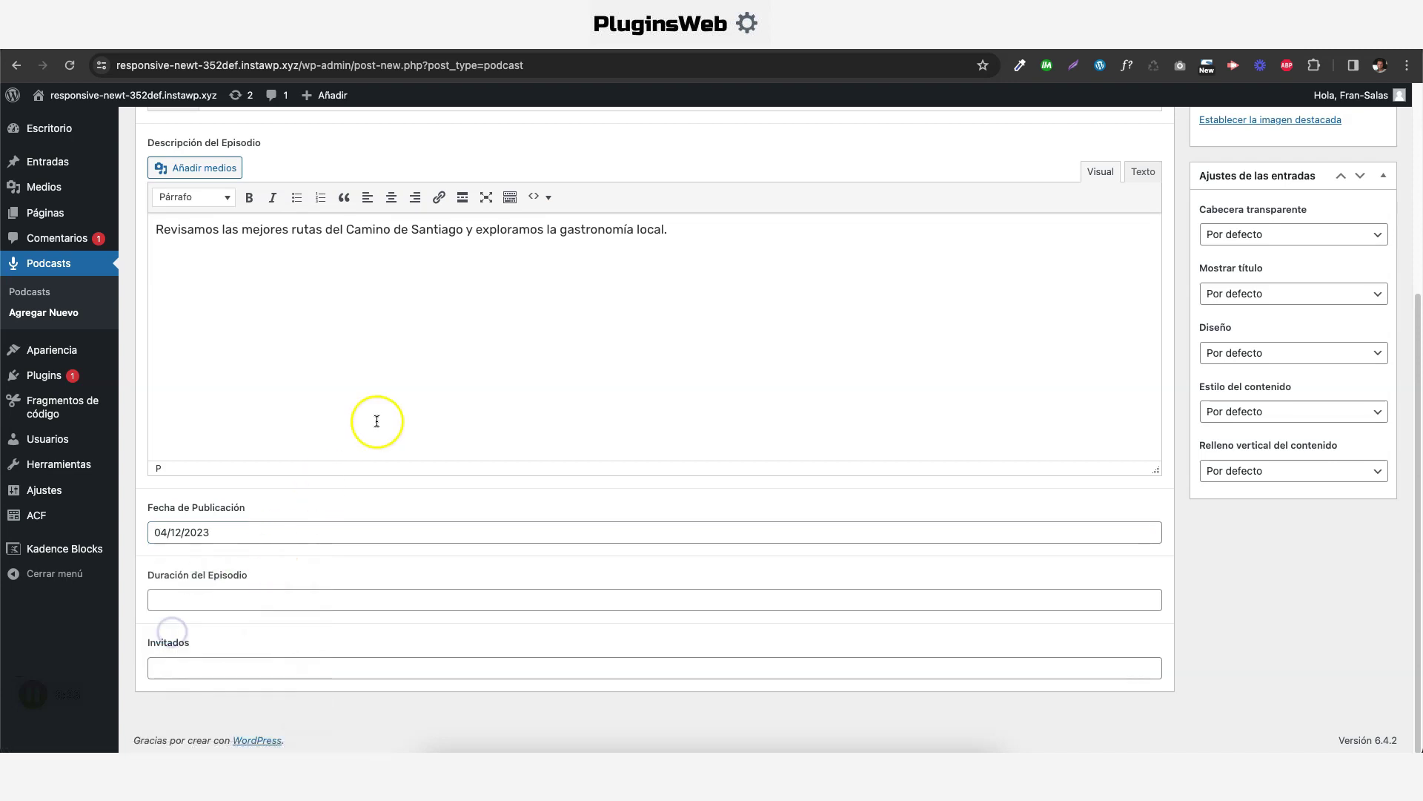
Set the episode's duration to "30 minutos" and enter the names of its two guests.
left_click(223, 603)
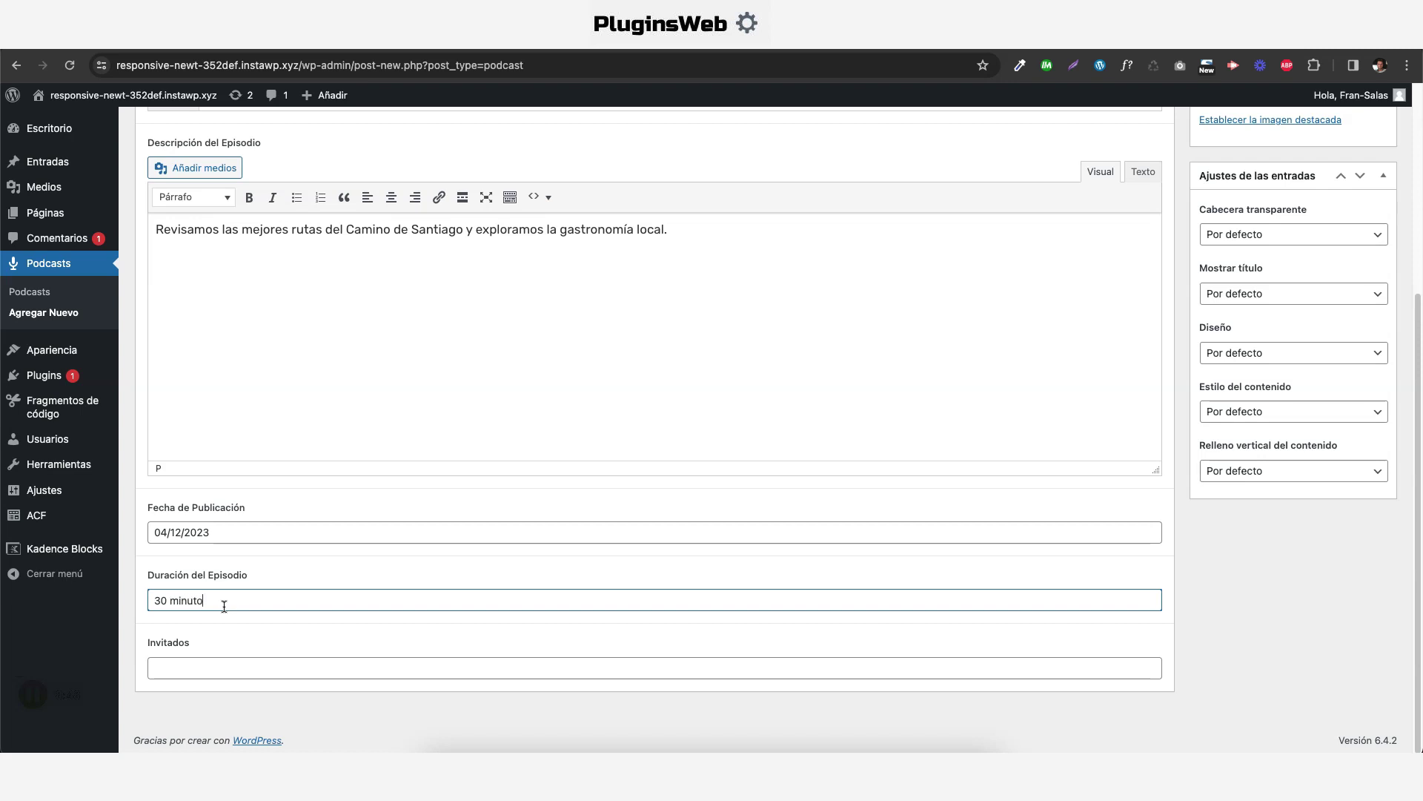
left_click(237, 664)
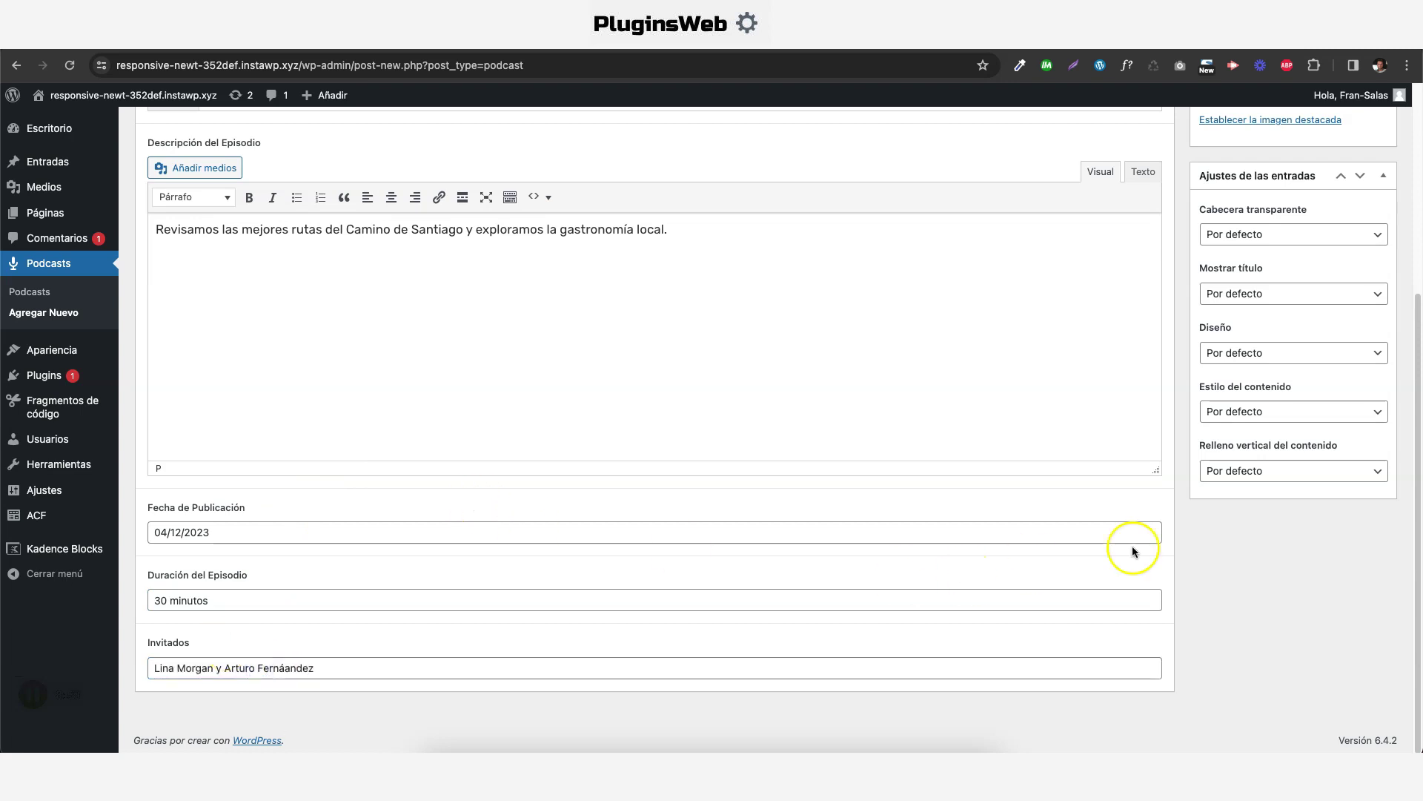
scroll(1131, 549, "up", 5)
left_click(1255, 422)
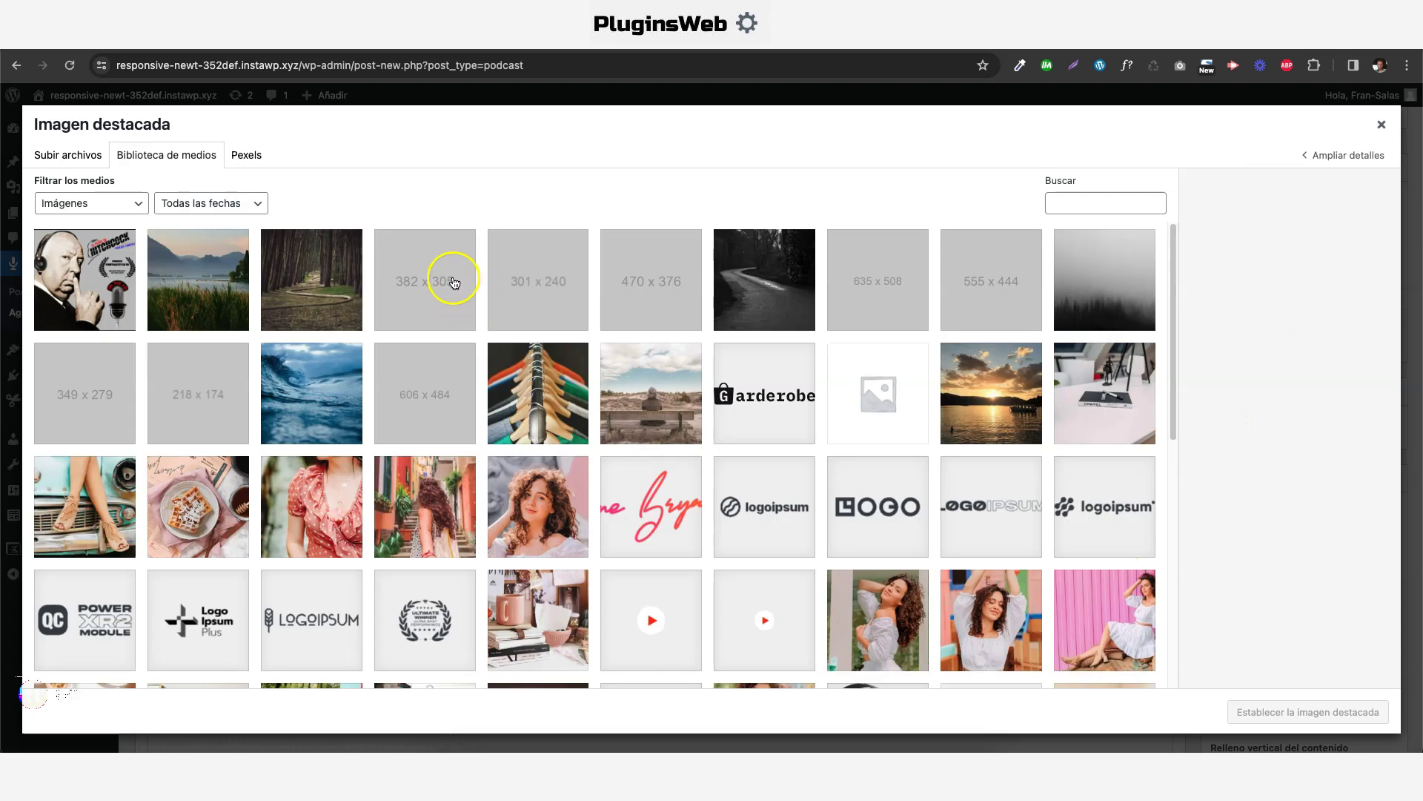
left_click(104, 280)
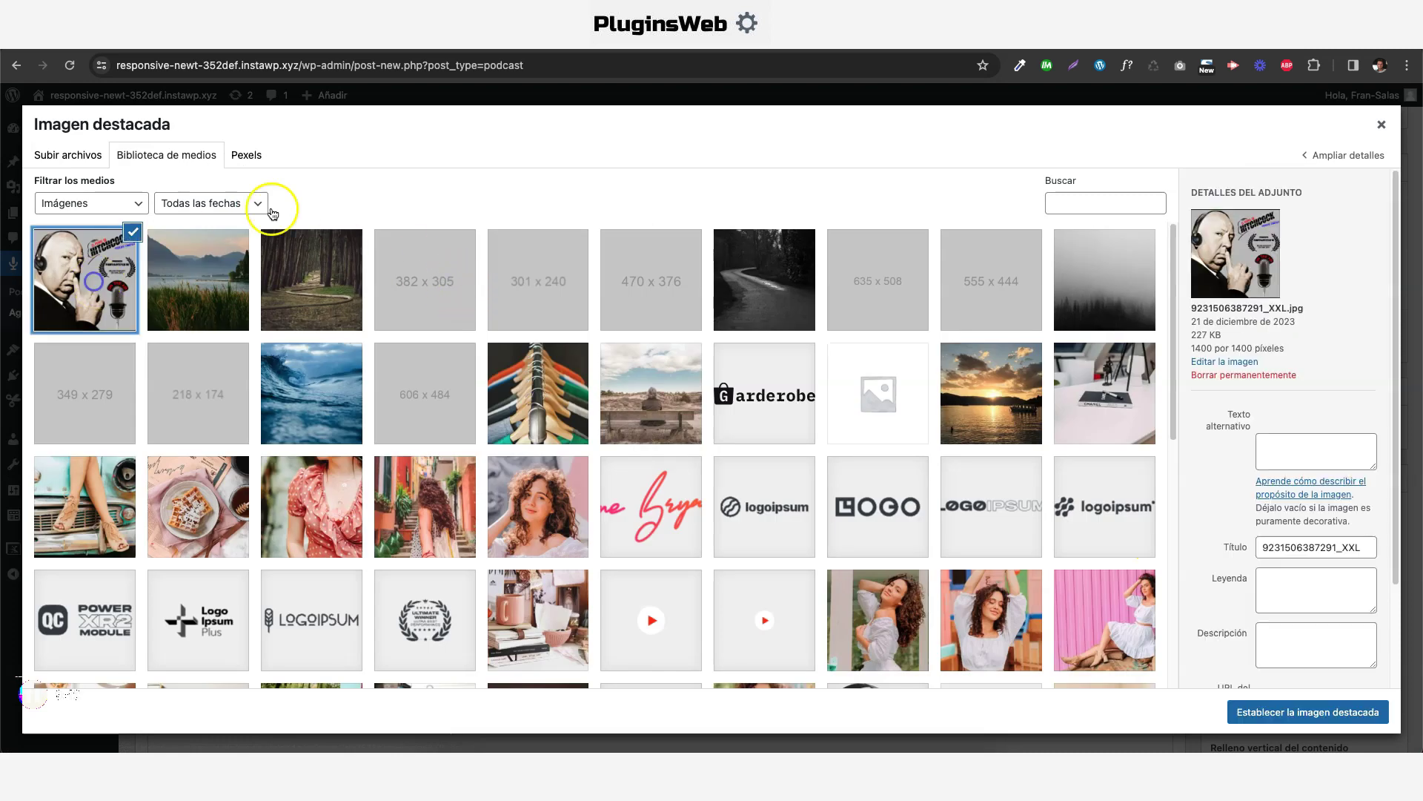
left_click(1270, 708)
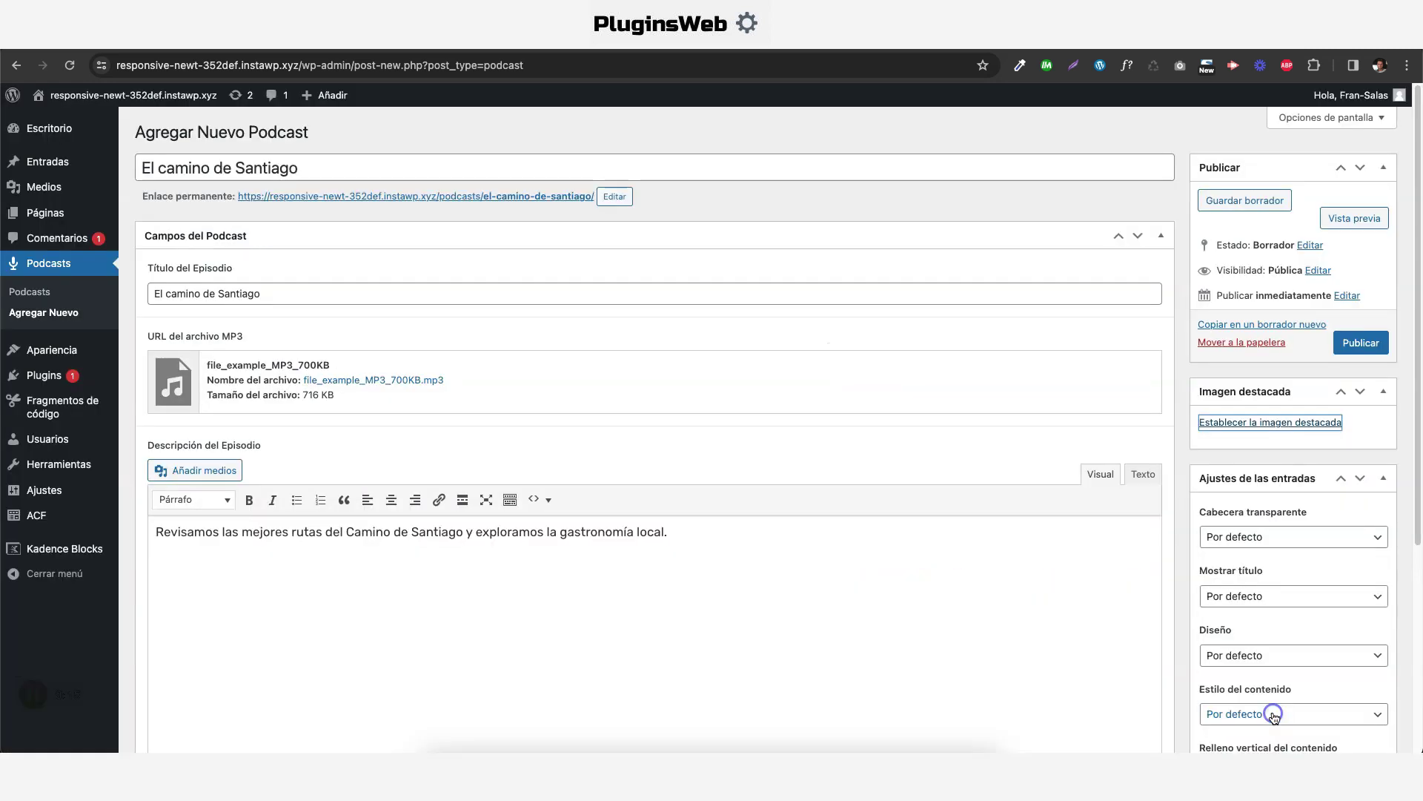
Publish the podcast and play its MP3 episode in the edit page's audio player.
left_click(1364, 343)
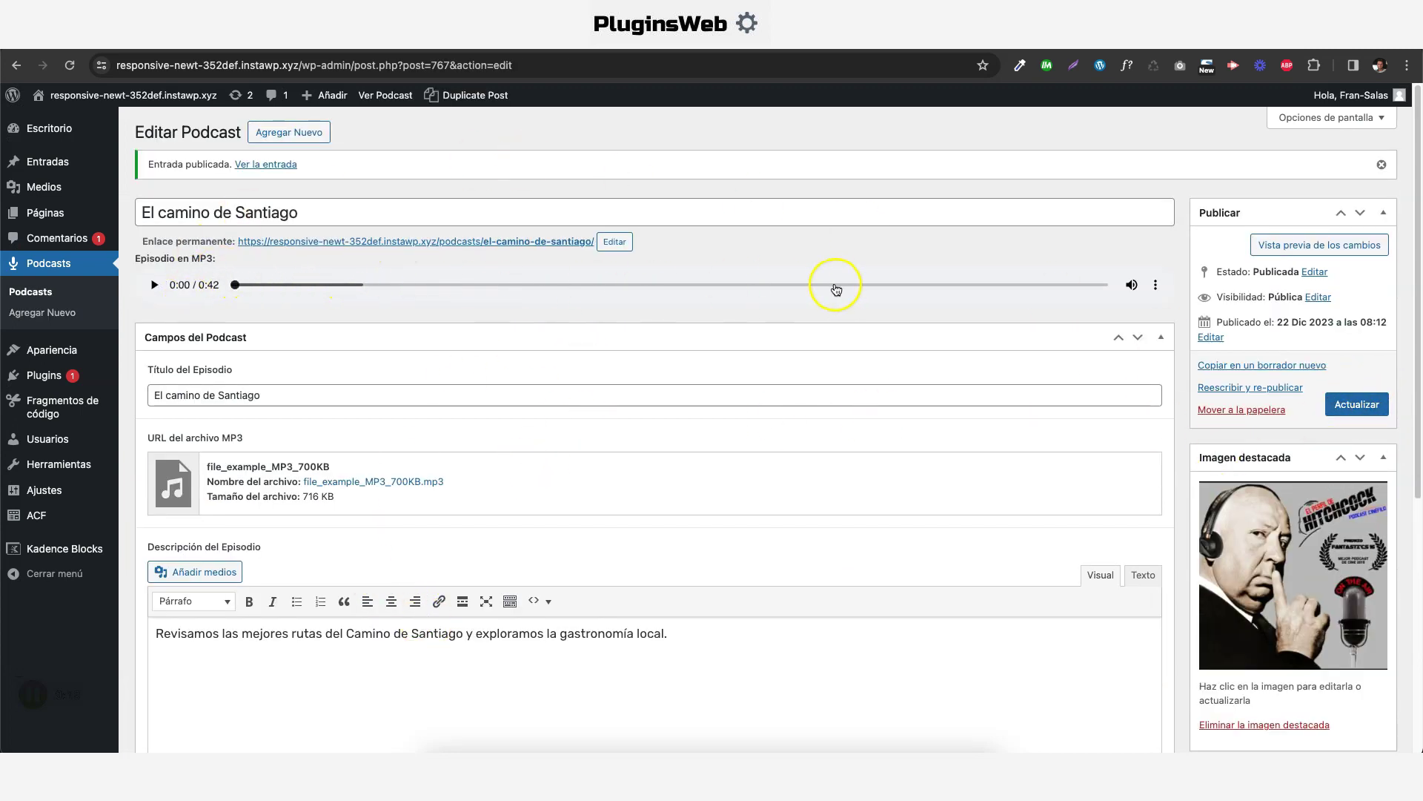
left_click(155, 286)
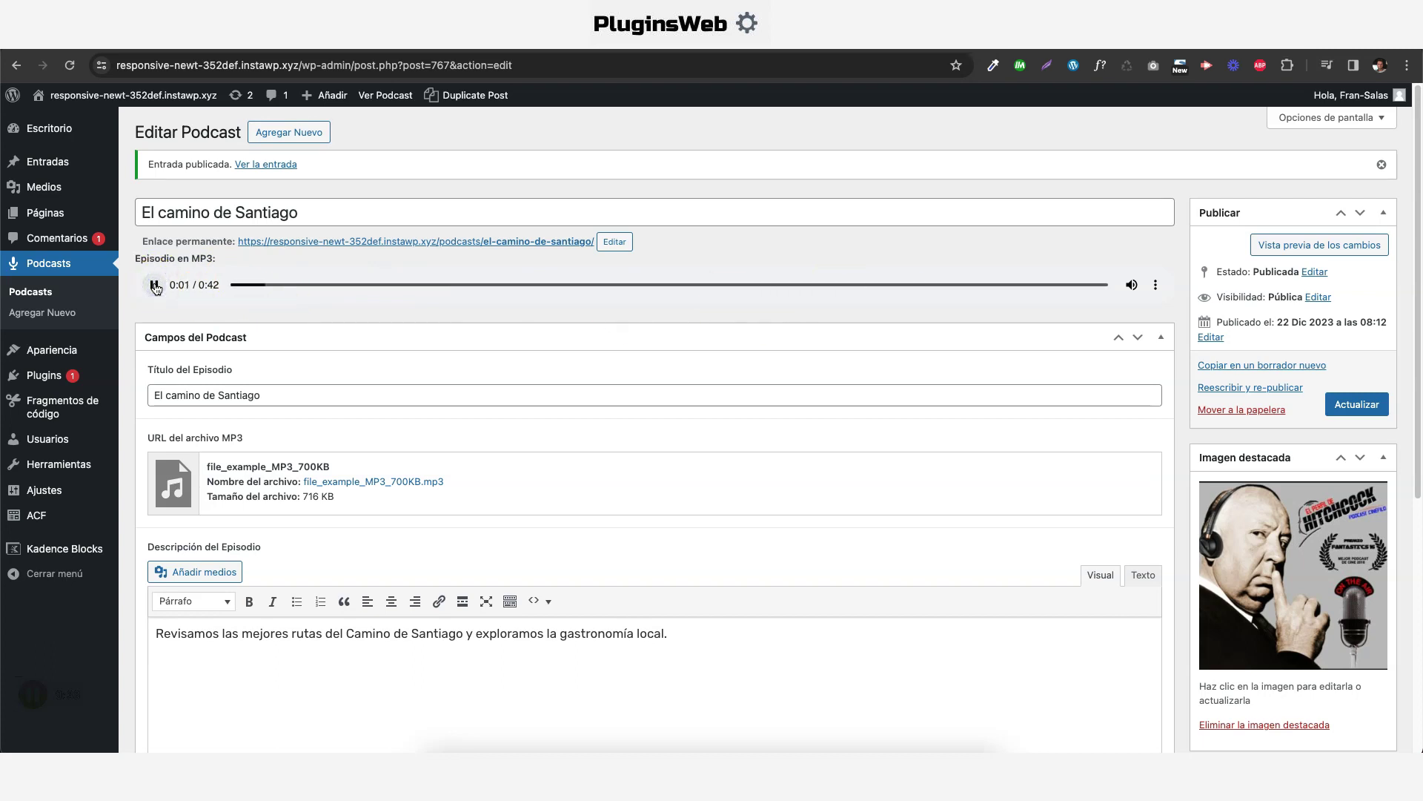
Review the completed fields of the published El camino de Santiago episode in its edit page.
scroll(610, 350, "down", 4)
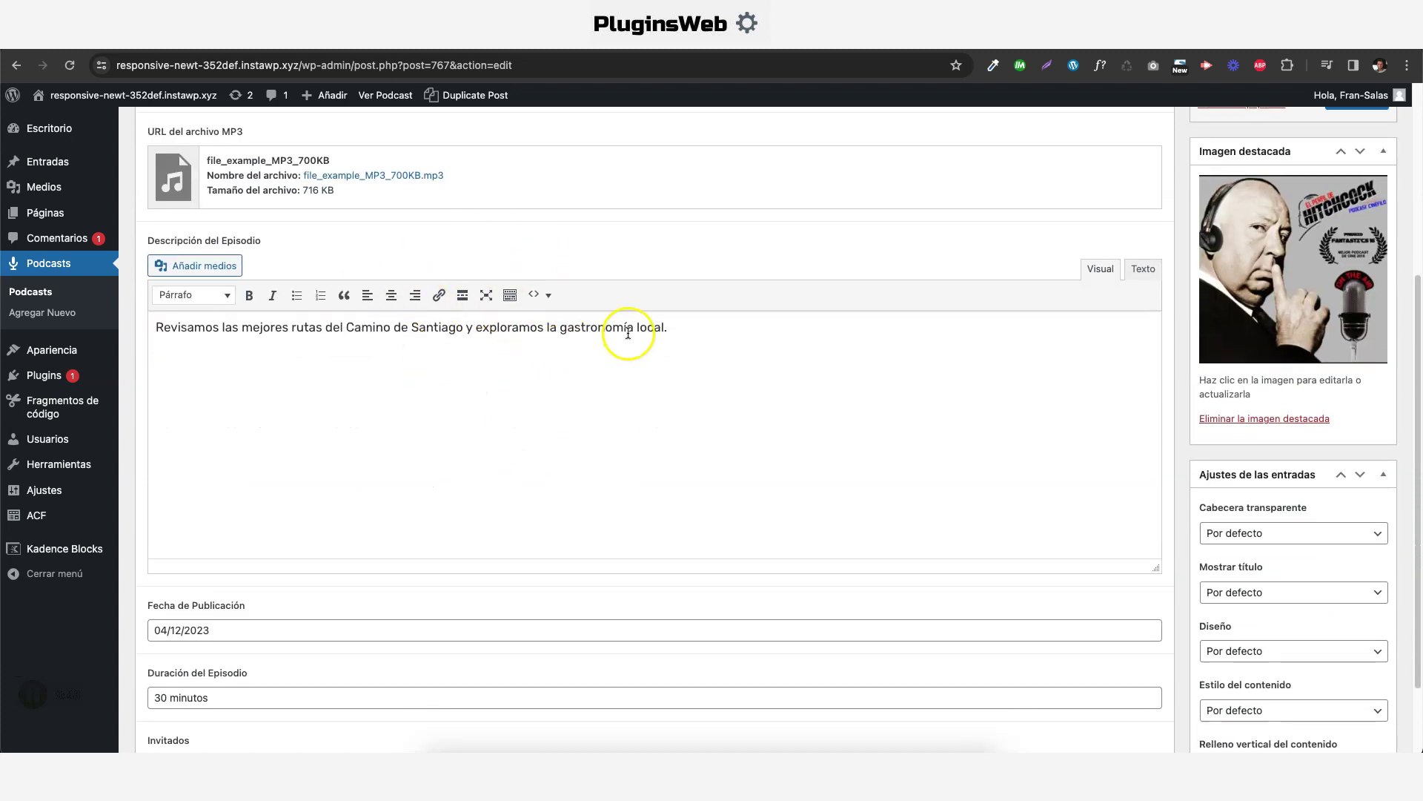
scroll(637, 331, "down", 2)
scroll(665, 332, "up", 6)
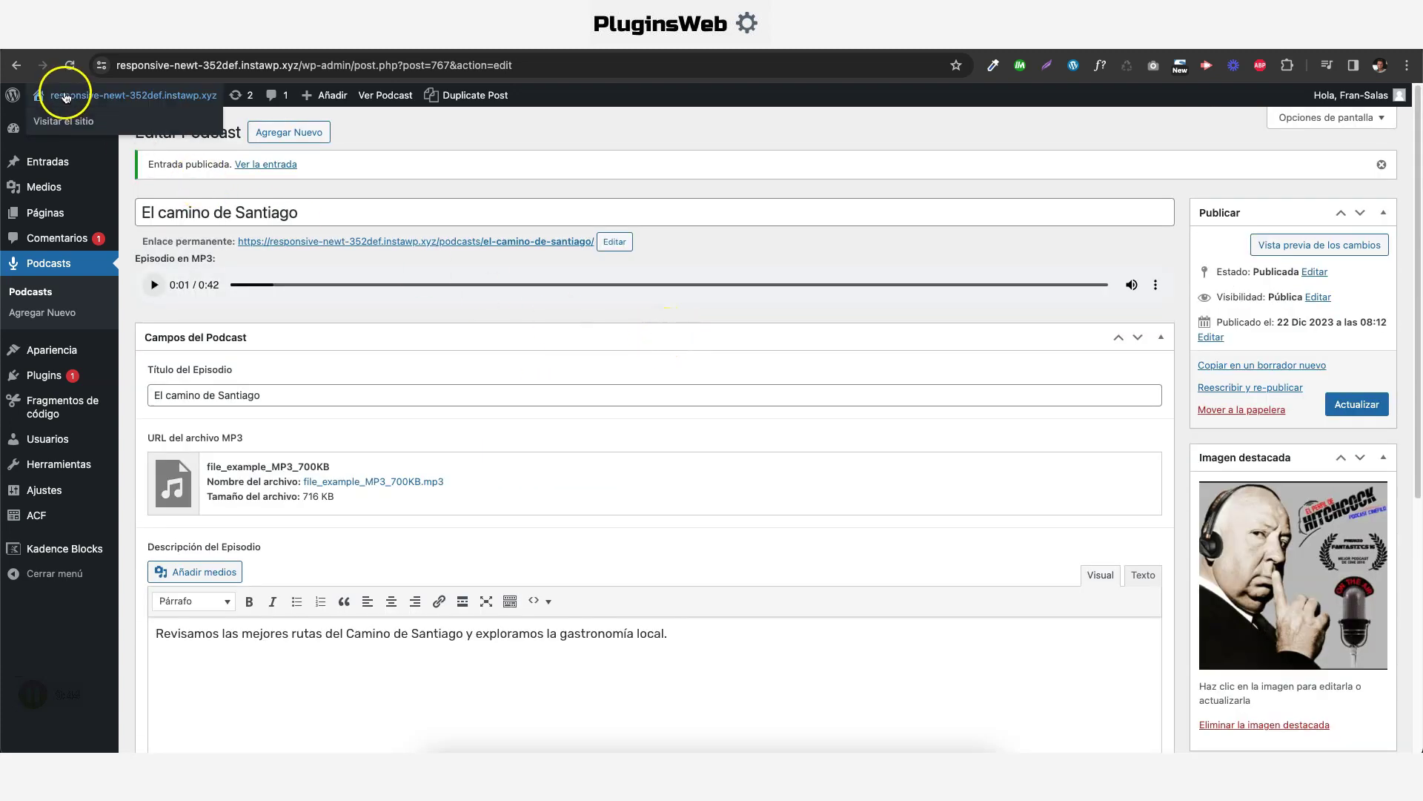
Visit the public site and open its Podcasts section.
mouse_move(61, 95)
left_click(57, 123)
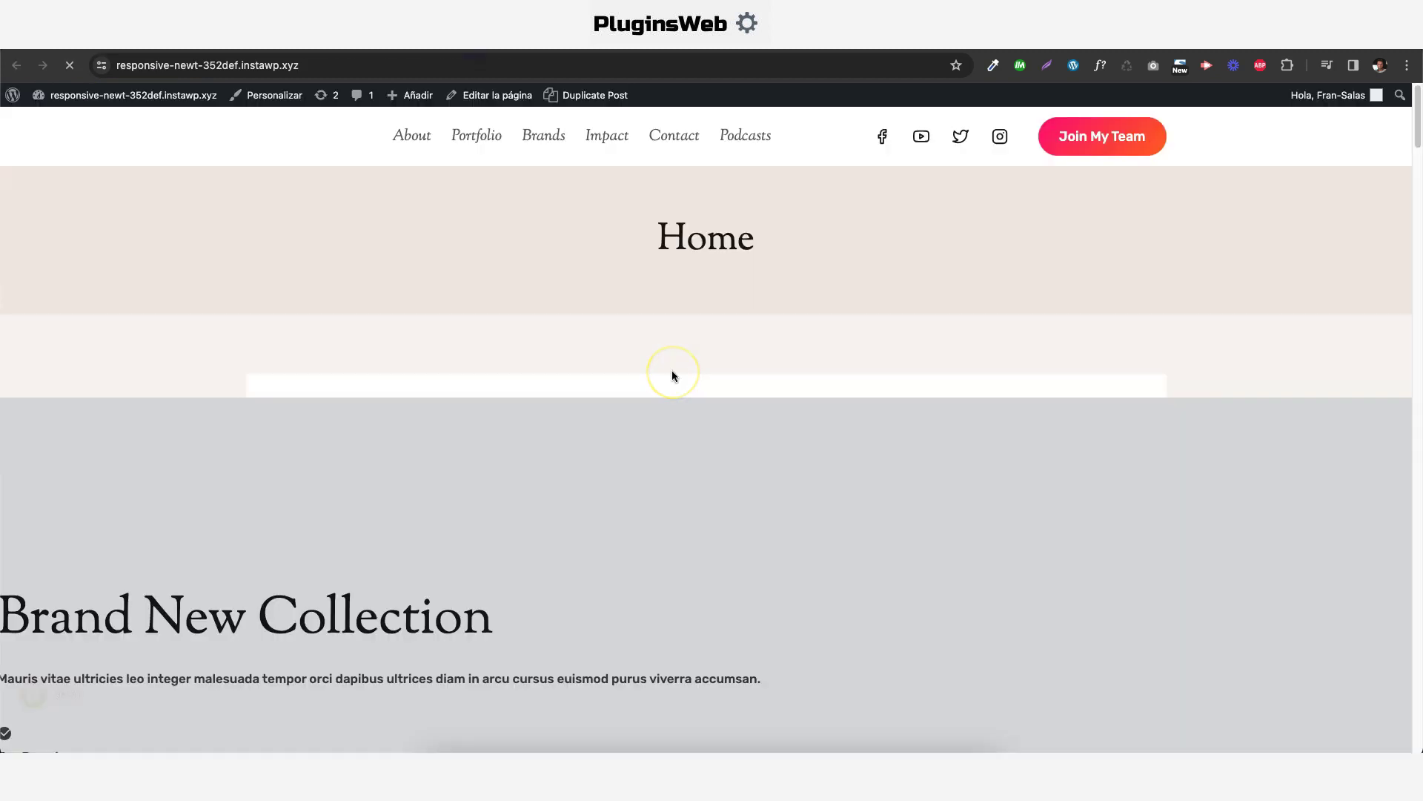
left_click(742, 139)
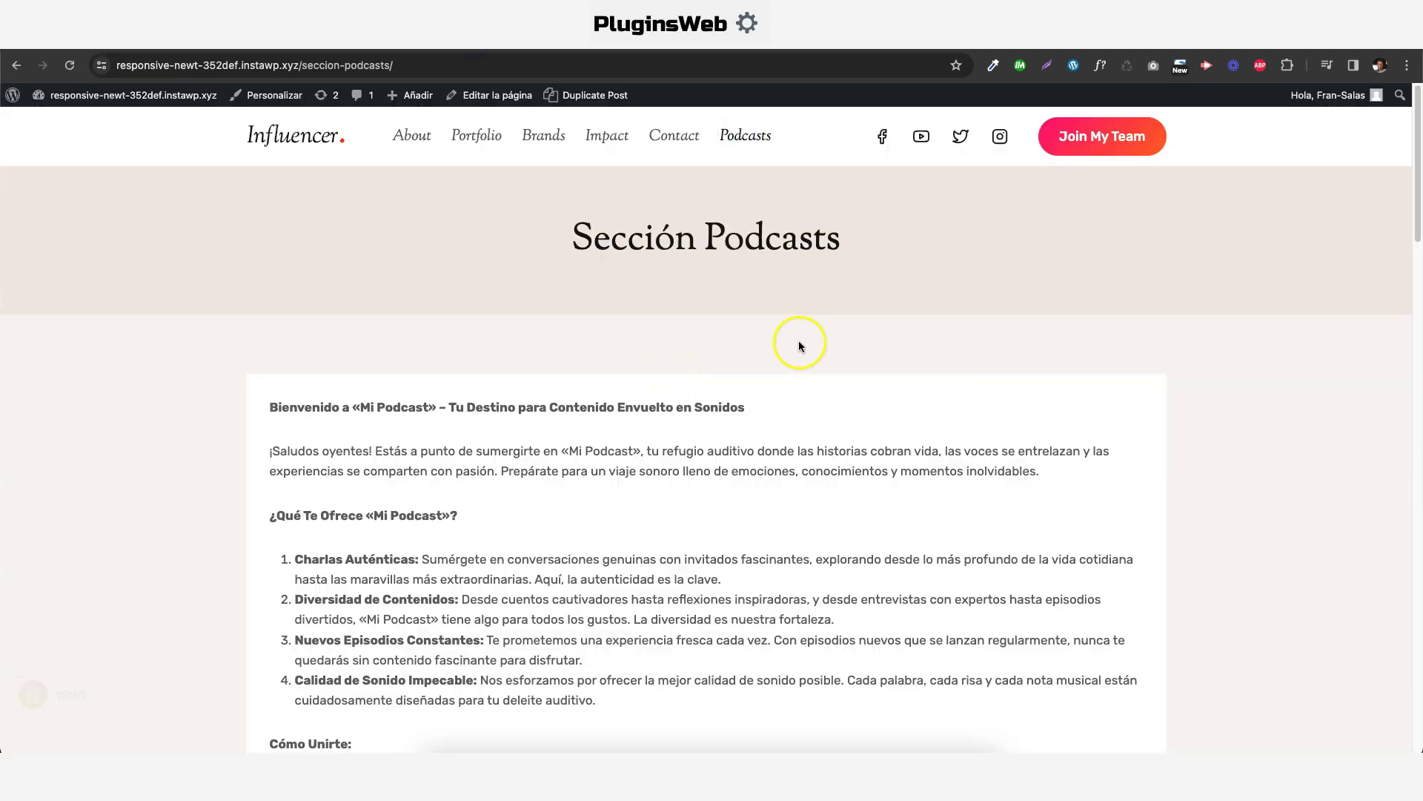
Examine the episode cards in the Sección Podcasts page, including the one for El camino de Santiago.
scroll(798, 340, "down", 10)
scroll(799, 343, "down", 5)
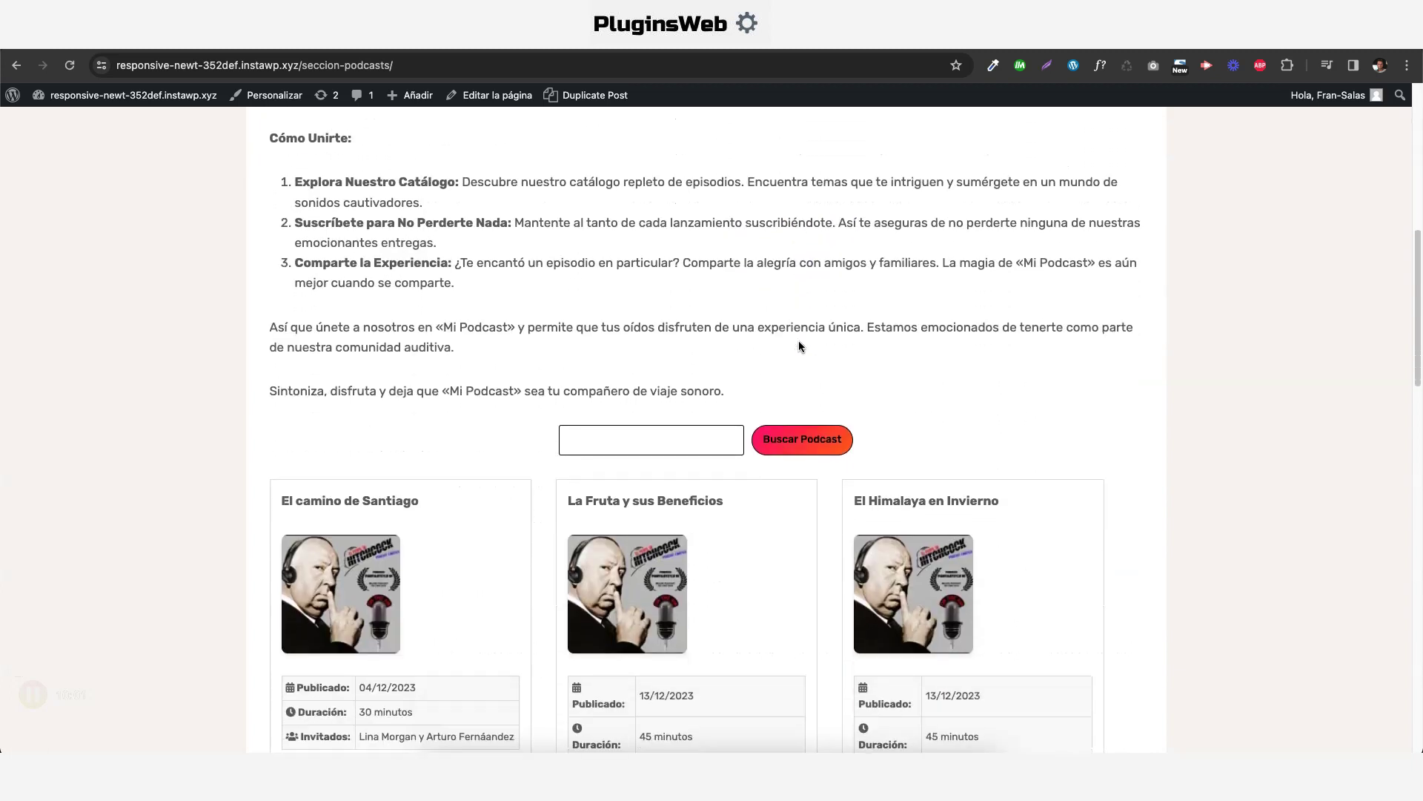
scroll(799, 346, "down", 1)
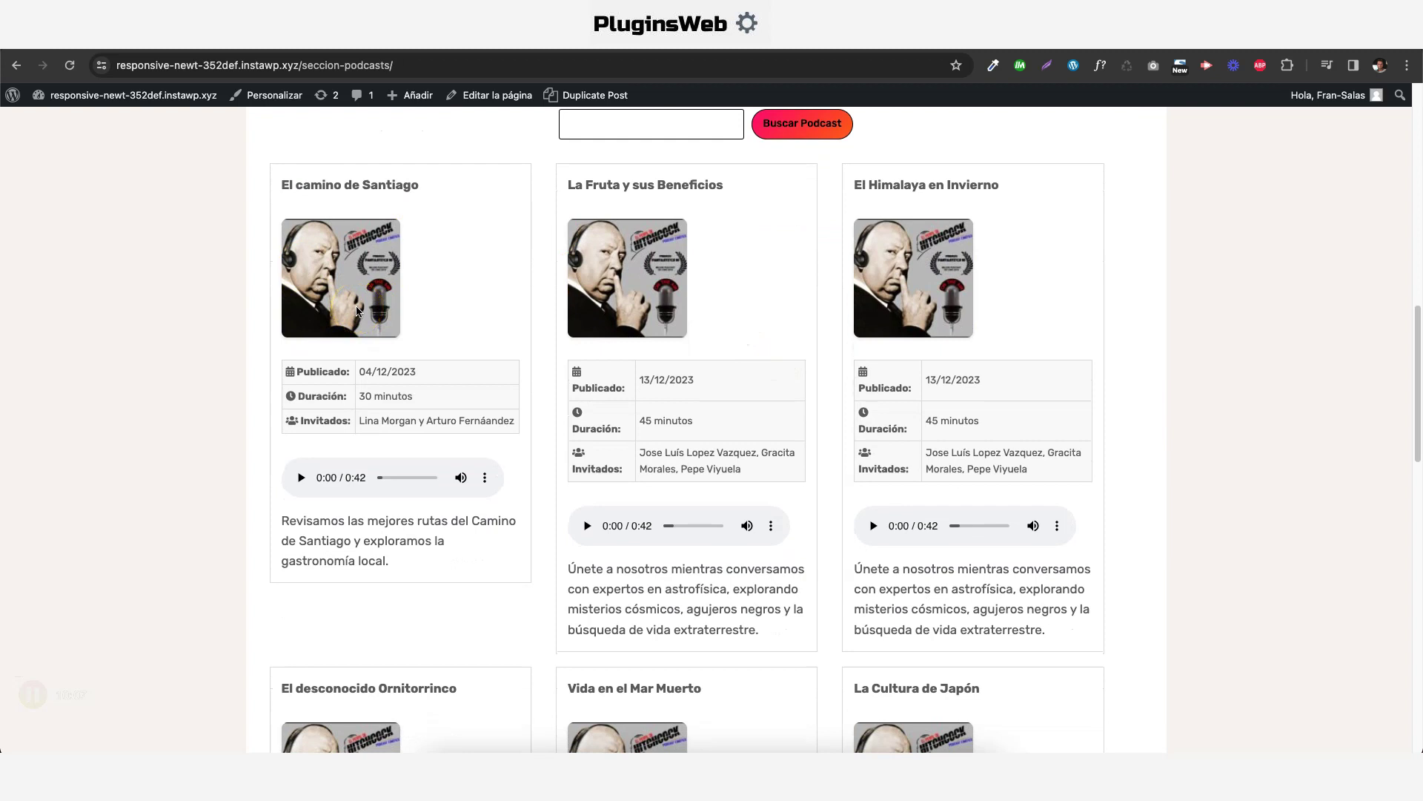
scroll(762, 359, "down", 5)
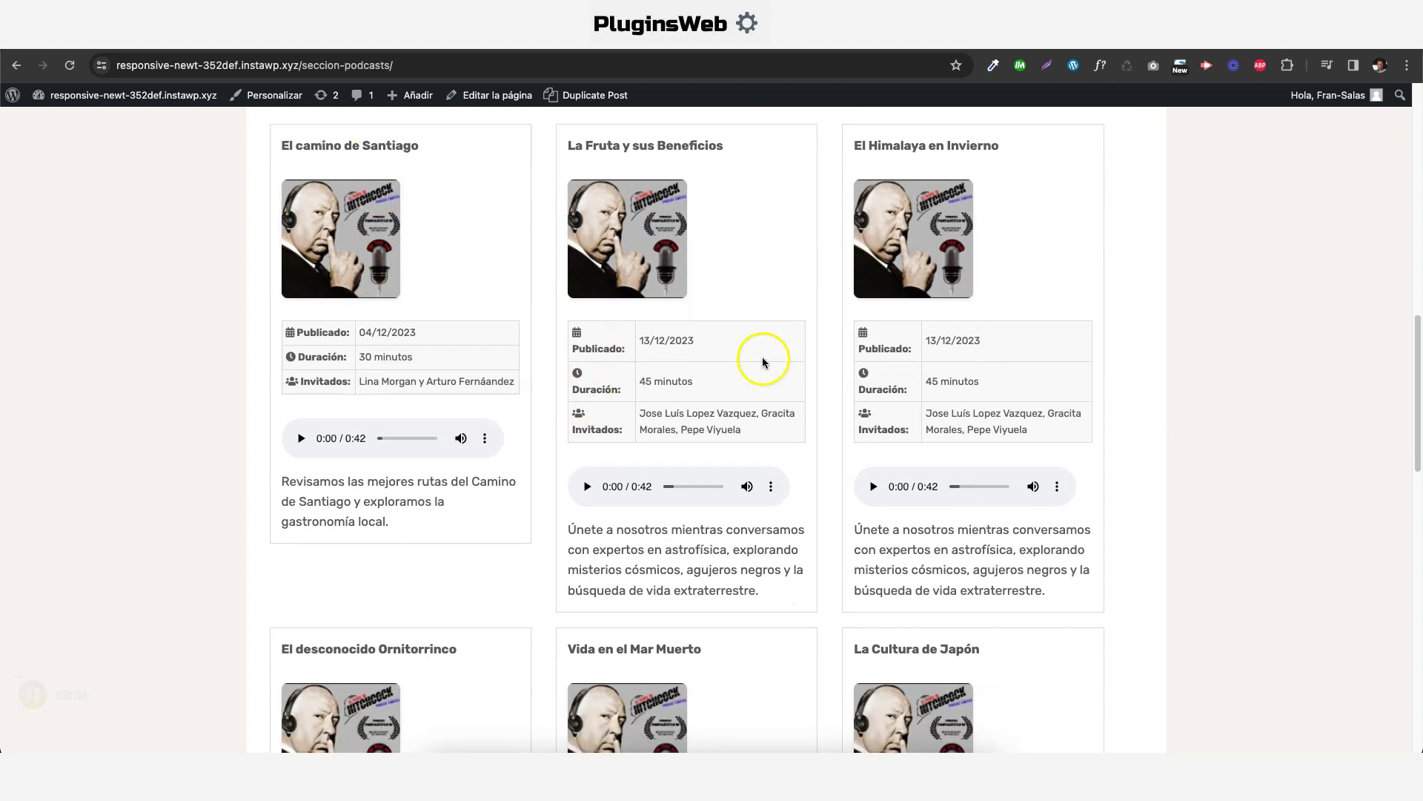
scroll(785, 375, "down", 2)
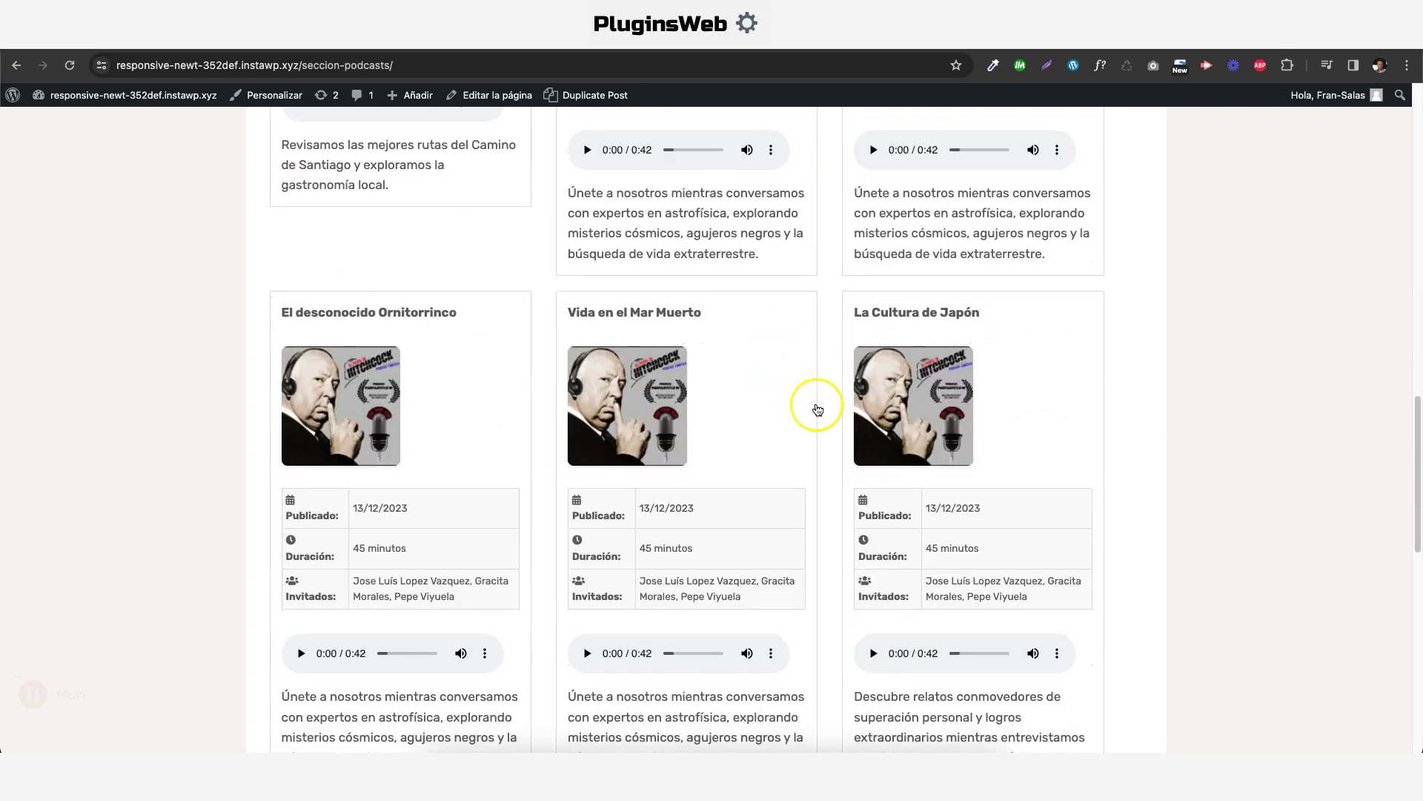
scroll(818, 410, "down", 6)
scroll(818, 409, "down", 3)
scroll(817, 409, "up", 20)
scroll(818, 409, "down", 4)
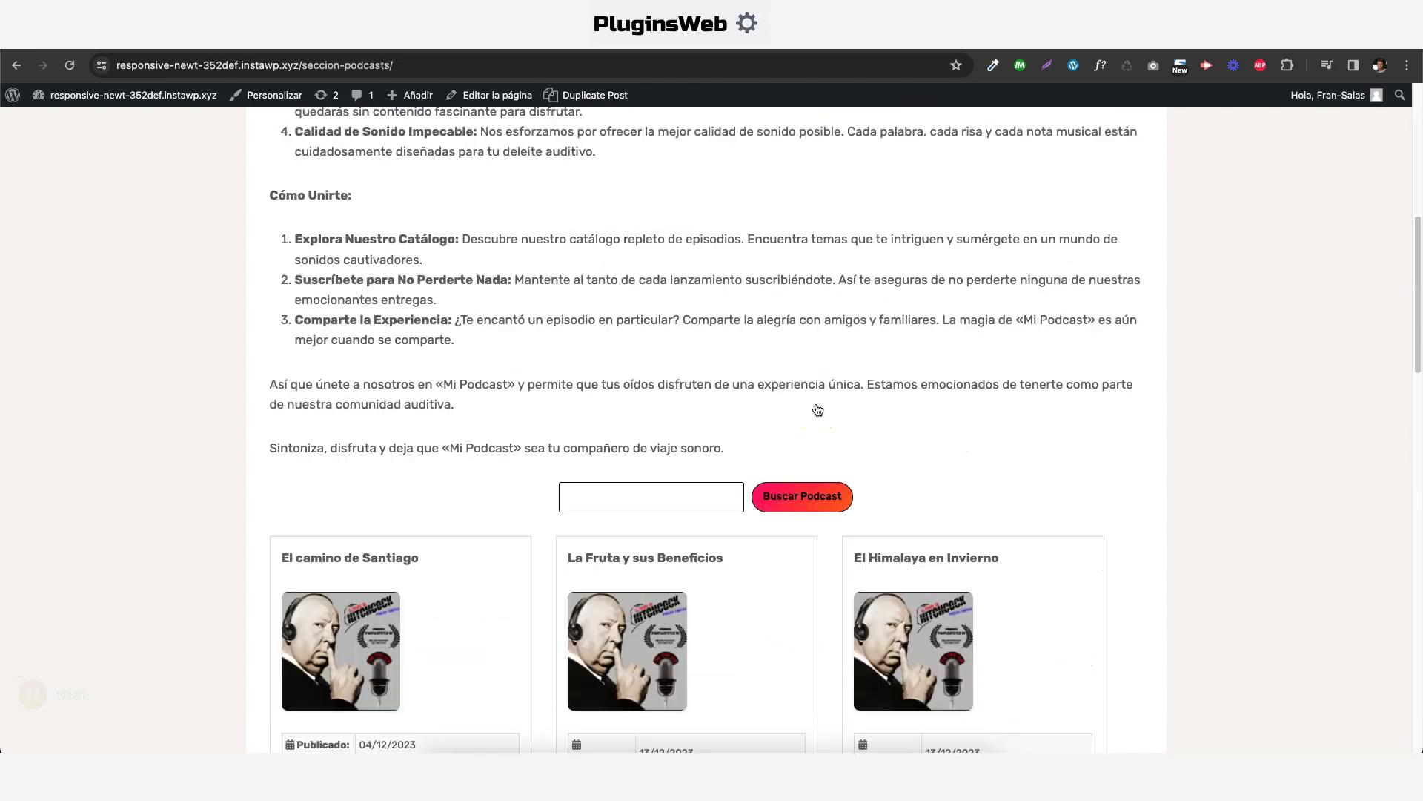
scroll(615, 374, "down", 2)
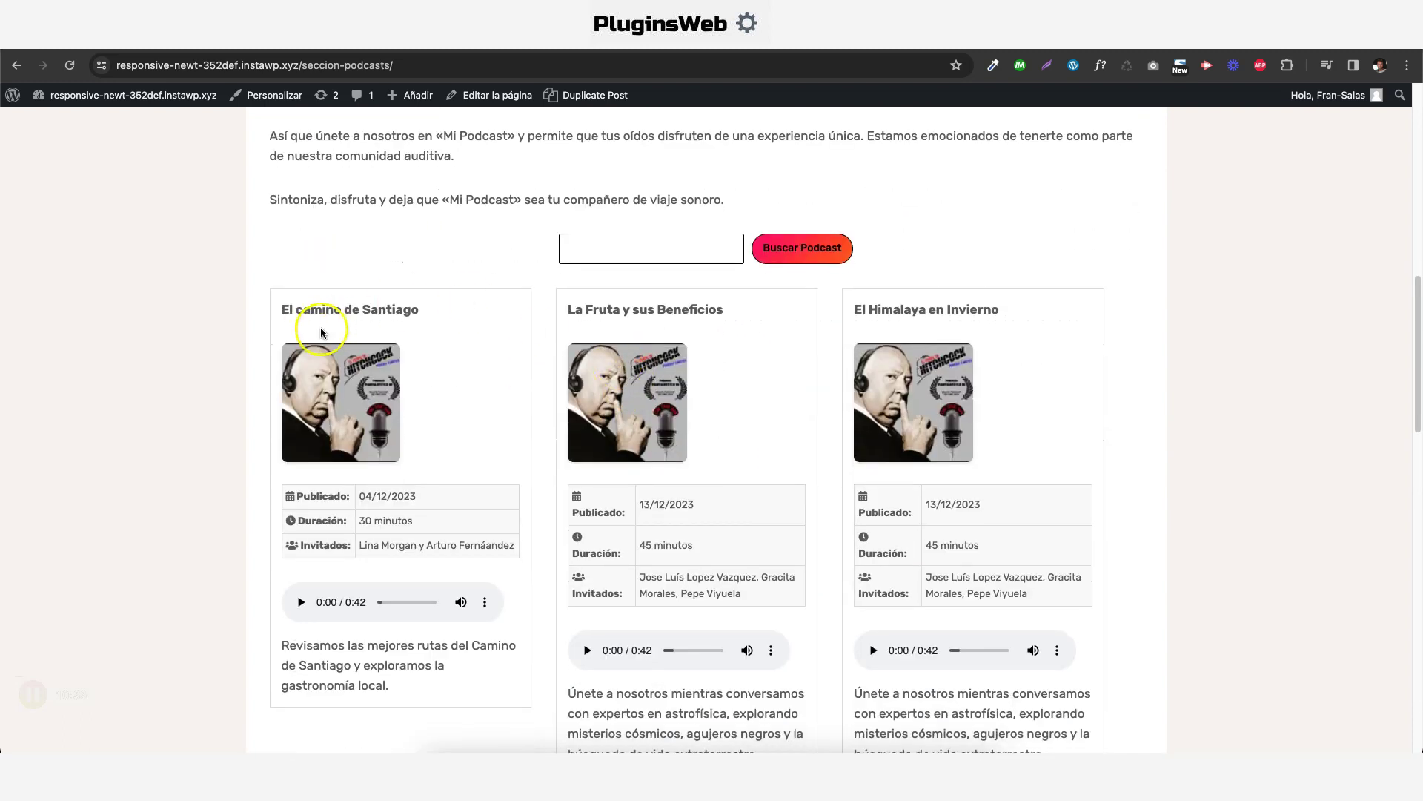
triple_click(344, 307)
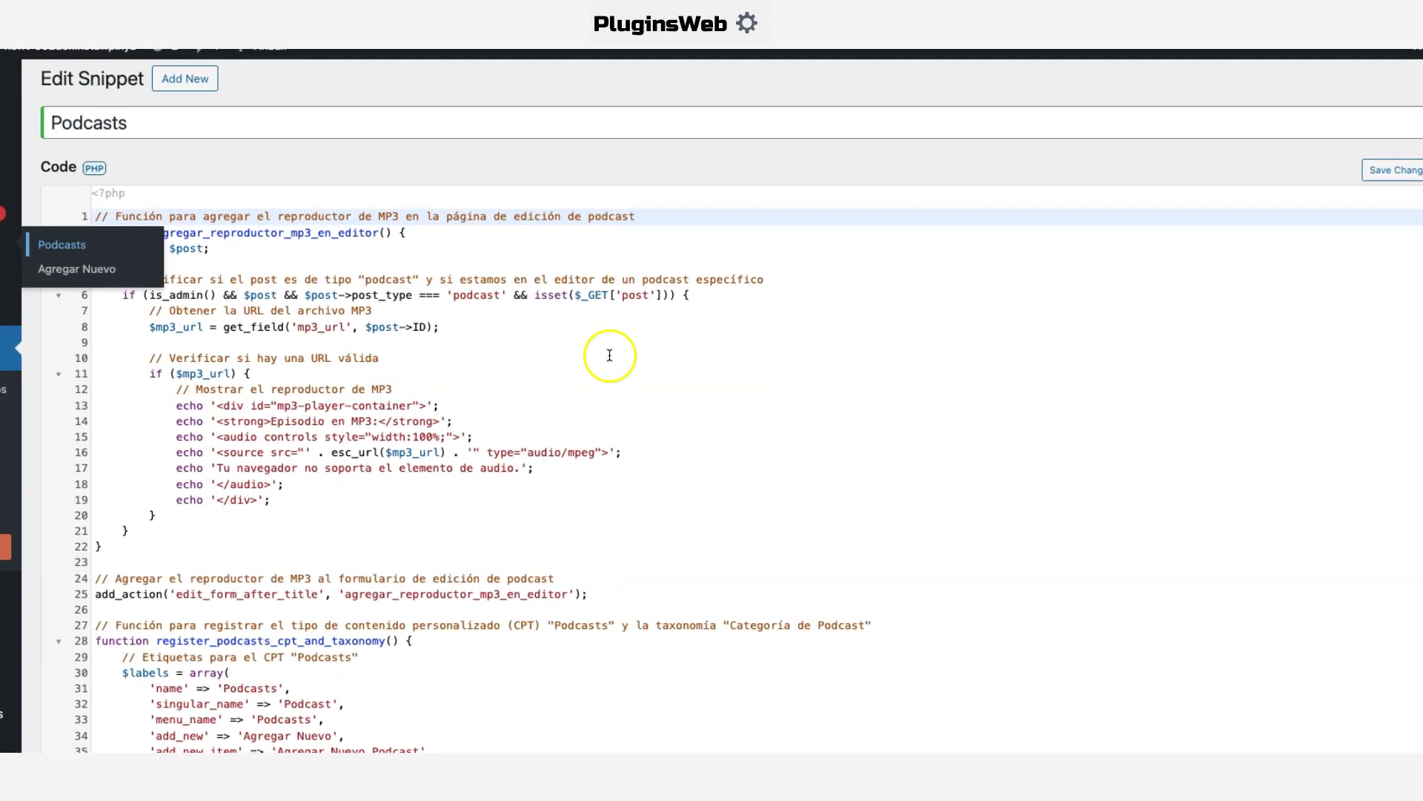
Examine the code in the Podcasts snippet that adds the MP3 player to the podcast edit page.
left_click(695, 403)
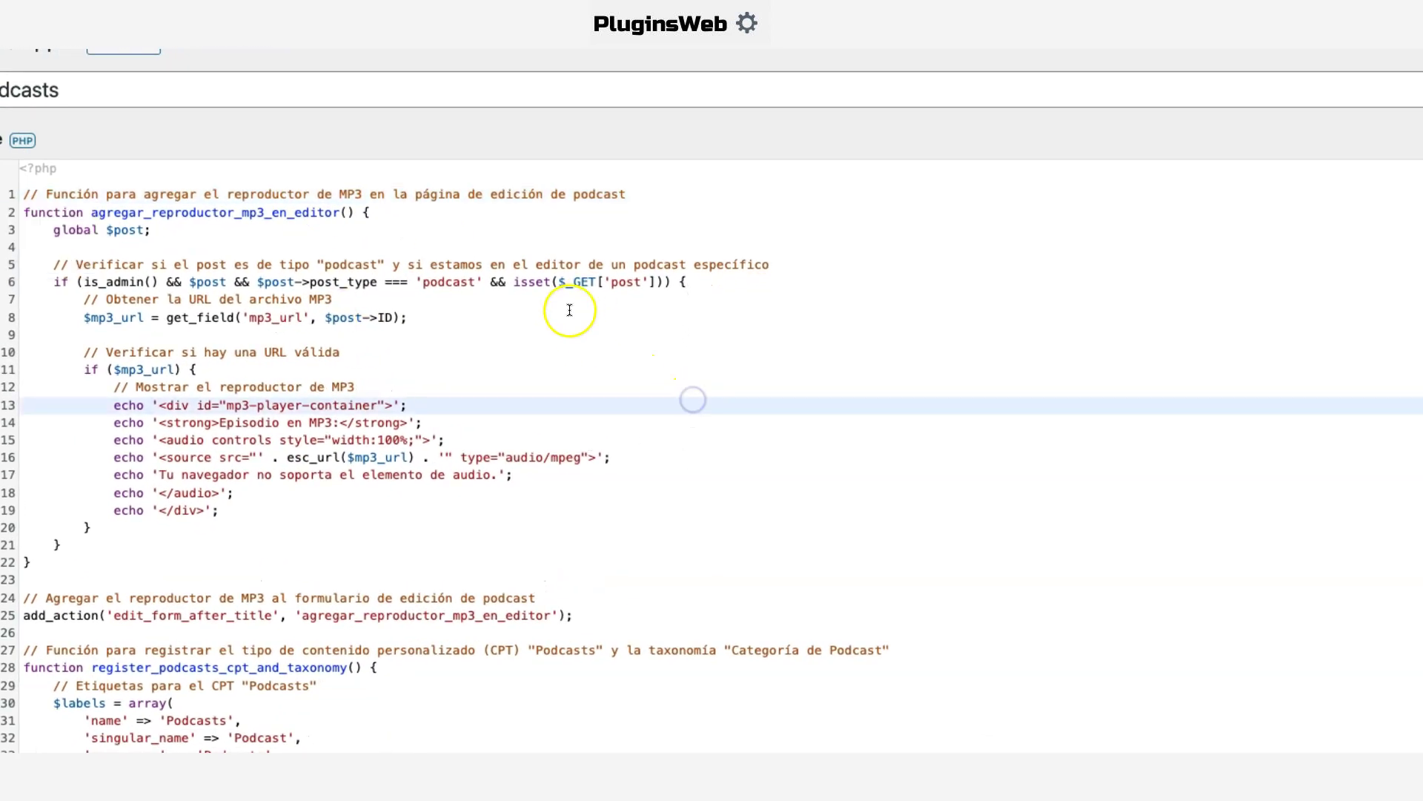
left_click(821, 383)
left_click_drag(24, 194, 939, 624)
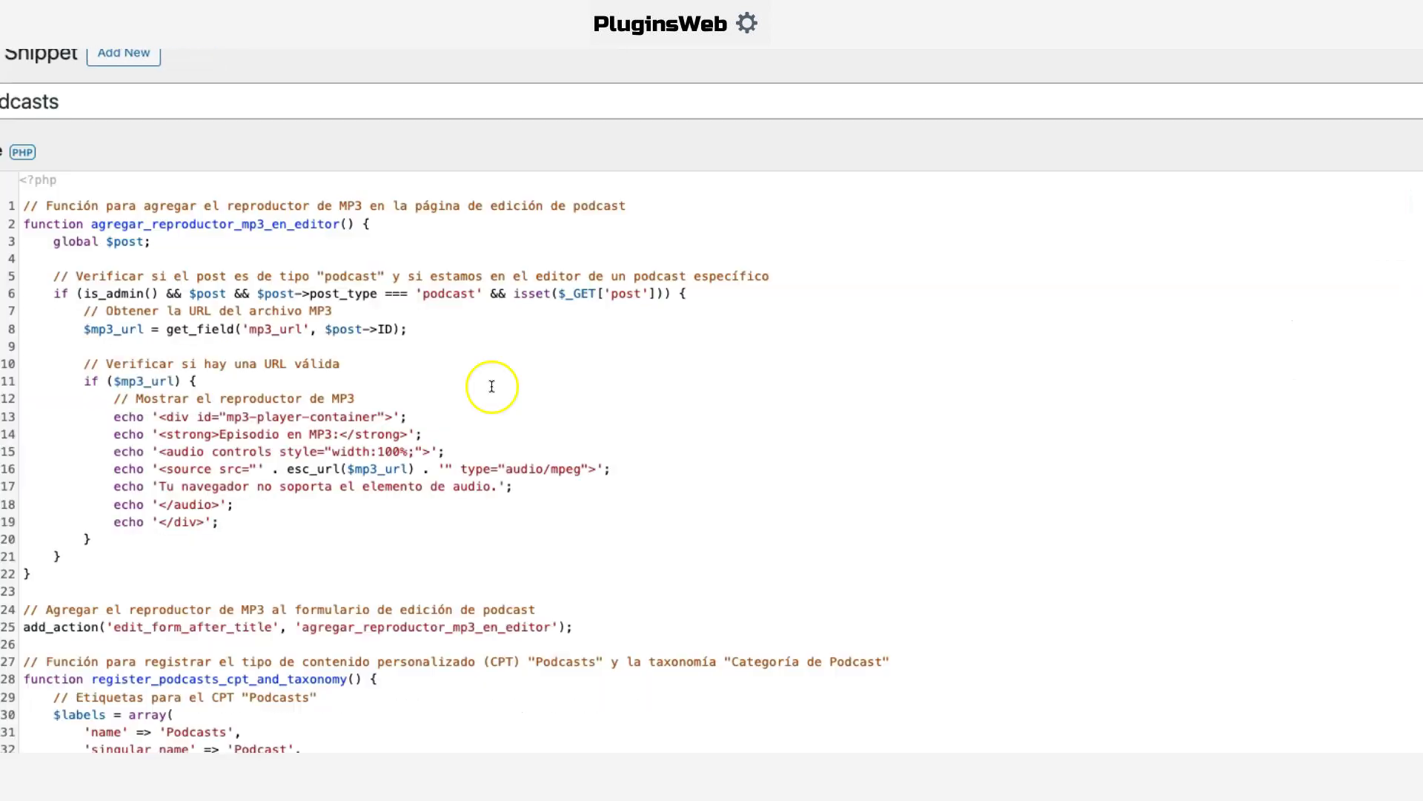
scroll(493, 384, "down", 3)
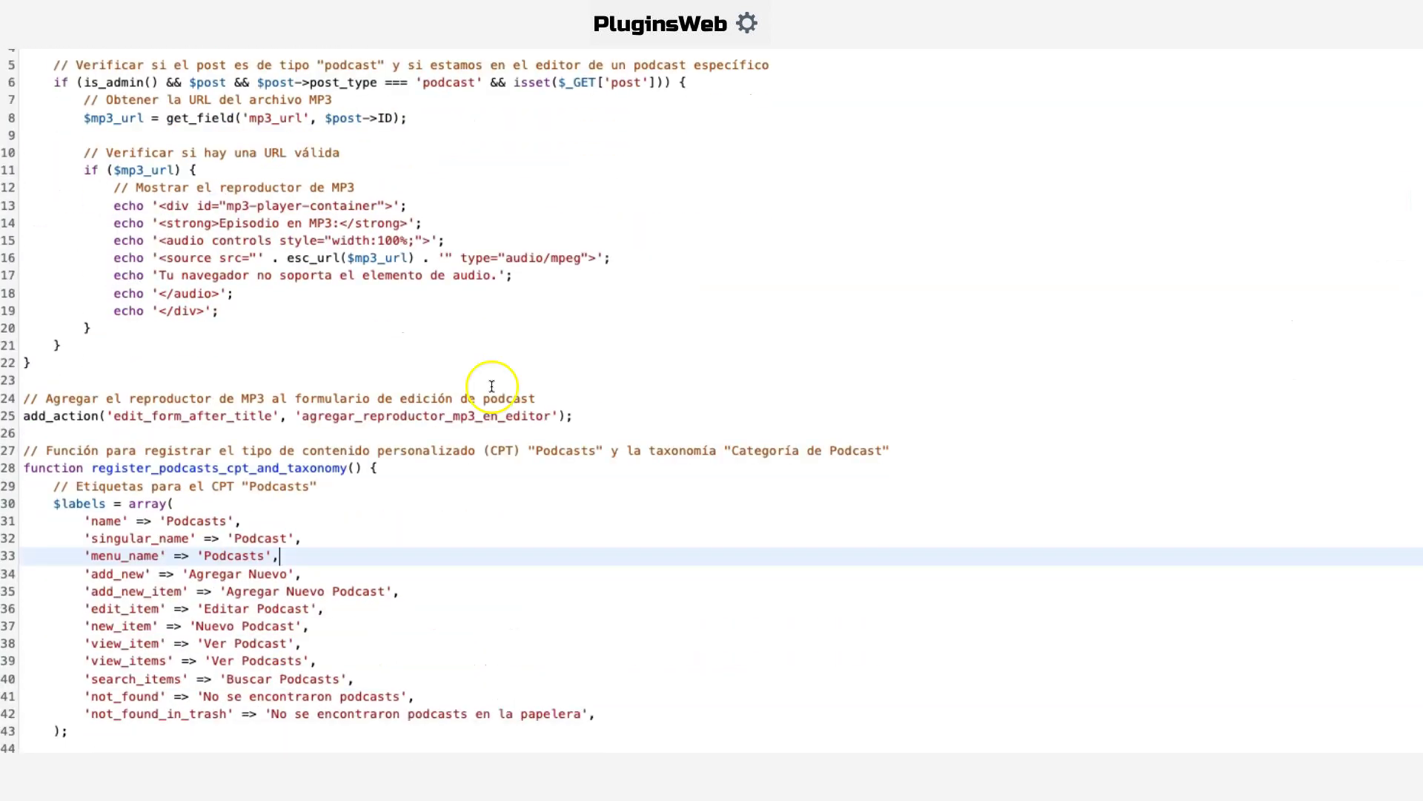
Examine the register_podcasts_cpt_and_taxonomy function, highlighting its labels and configuration code for the Podcasts post type.
left_click(105, 448)
scroll(77, 416, "down", 2)
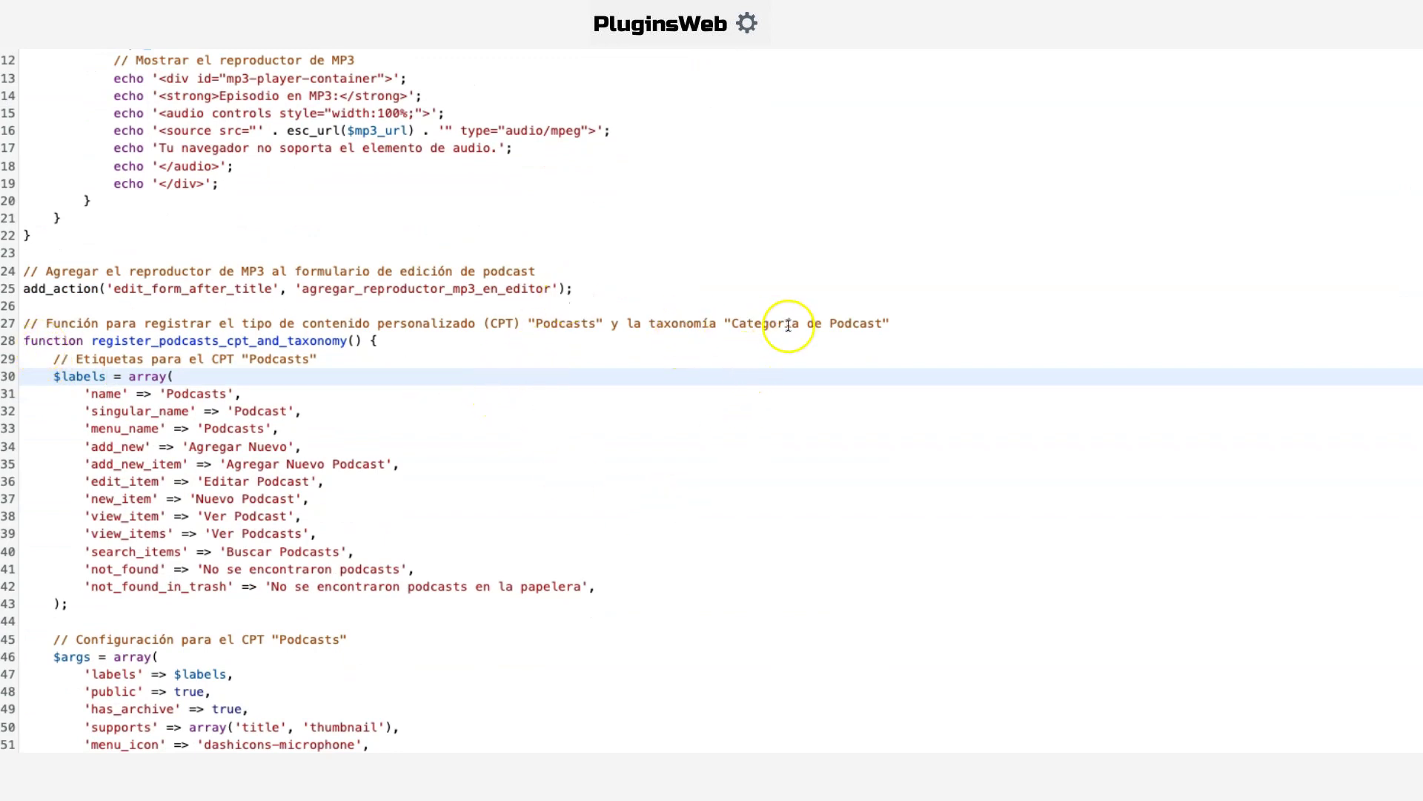
right_click(31, 225)
key("Escape")
left_click(22, 324)
scroll(248, 249, "down", 2)
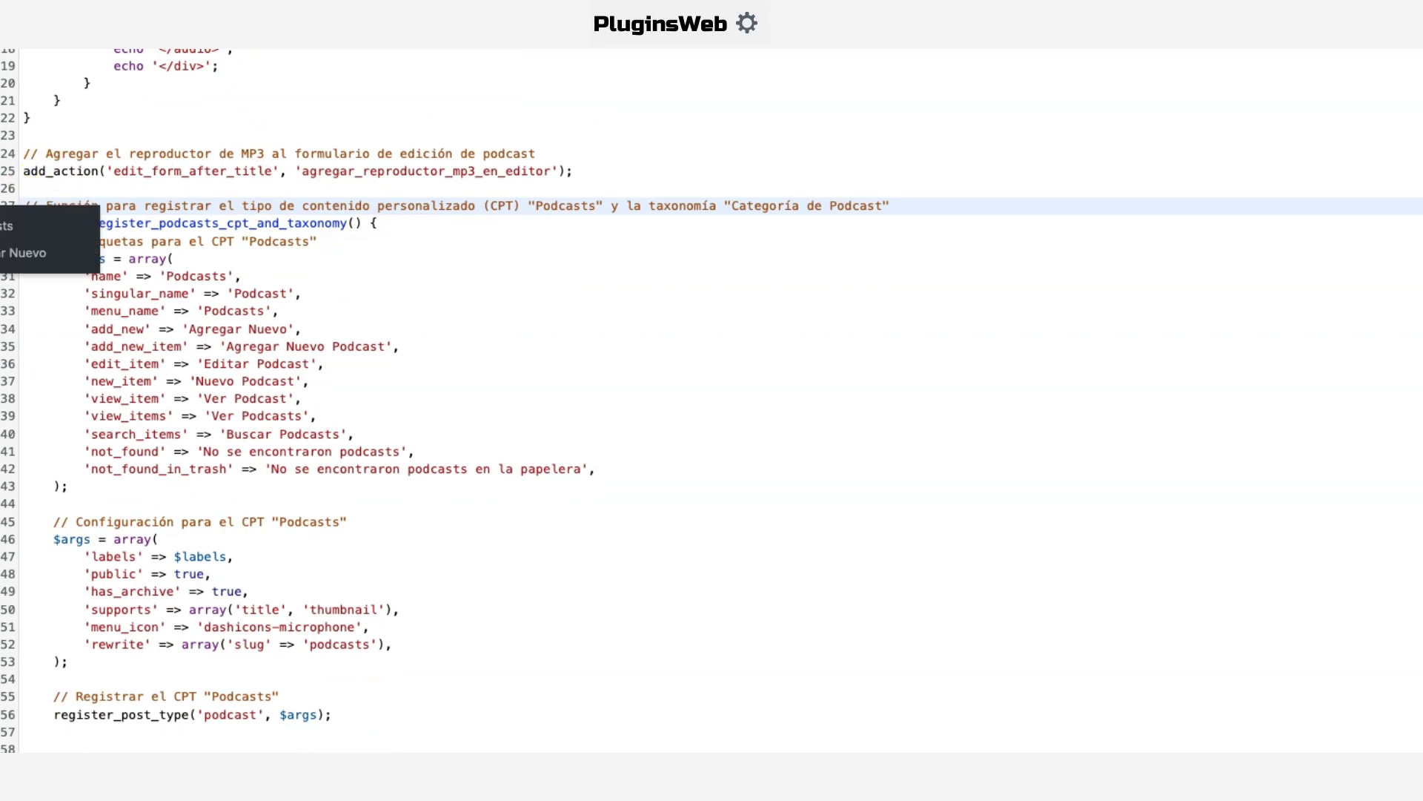
left_click_drag(24, 205, 551, 661)
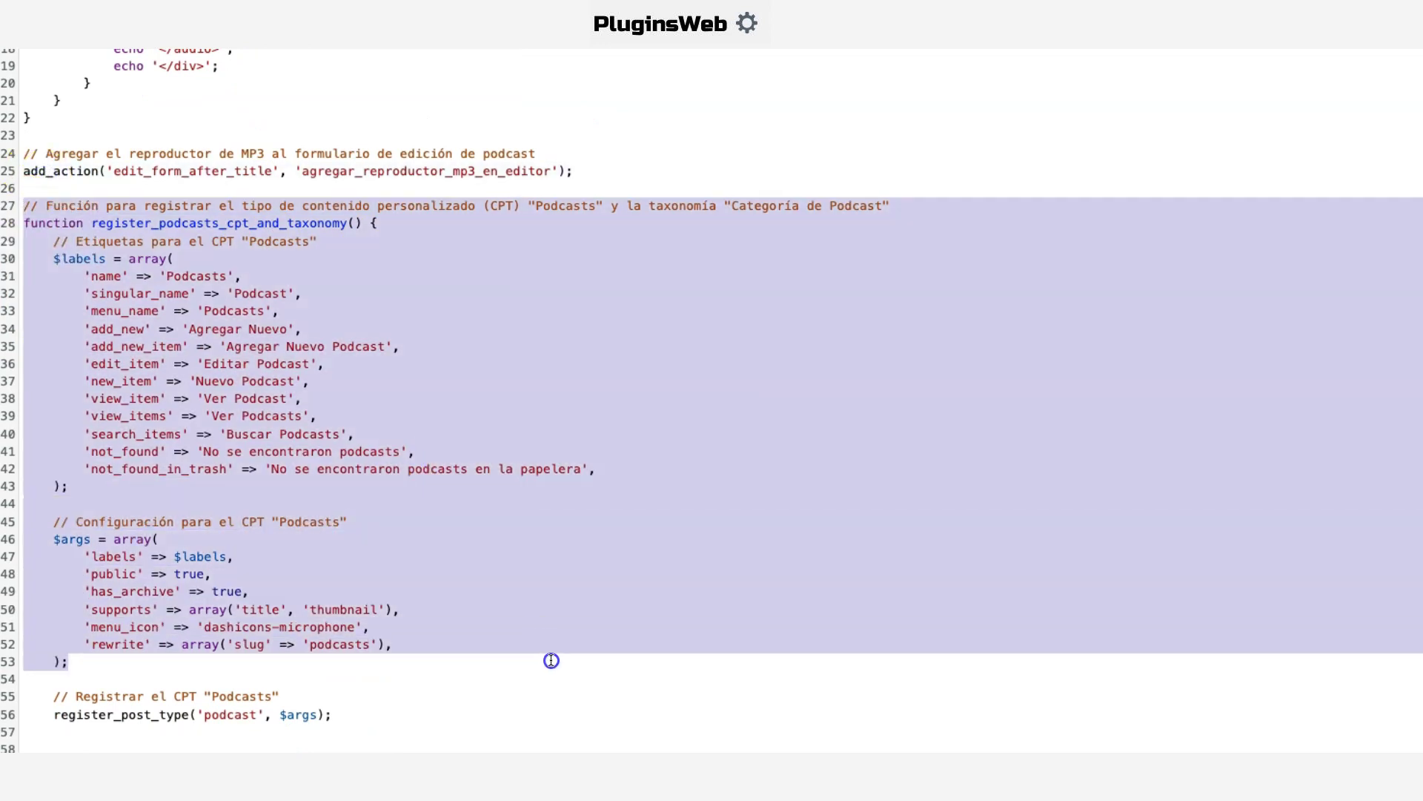
Examine the register_acf_fields function, marking the MP3 URL, episode description and publication date field definitions.
scroll(555, 664, "down", 10)
left_click(518, 577)
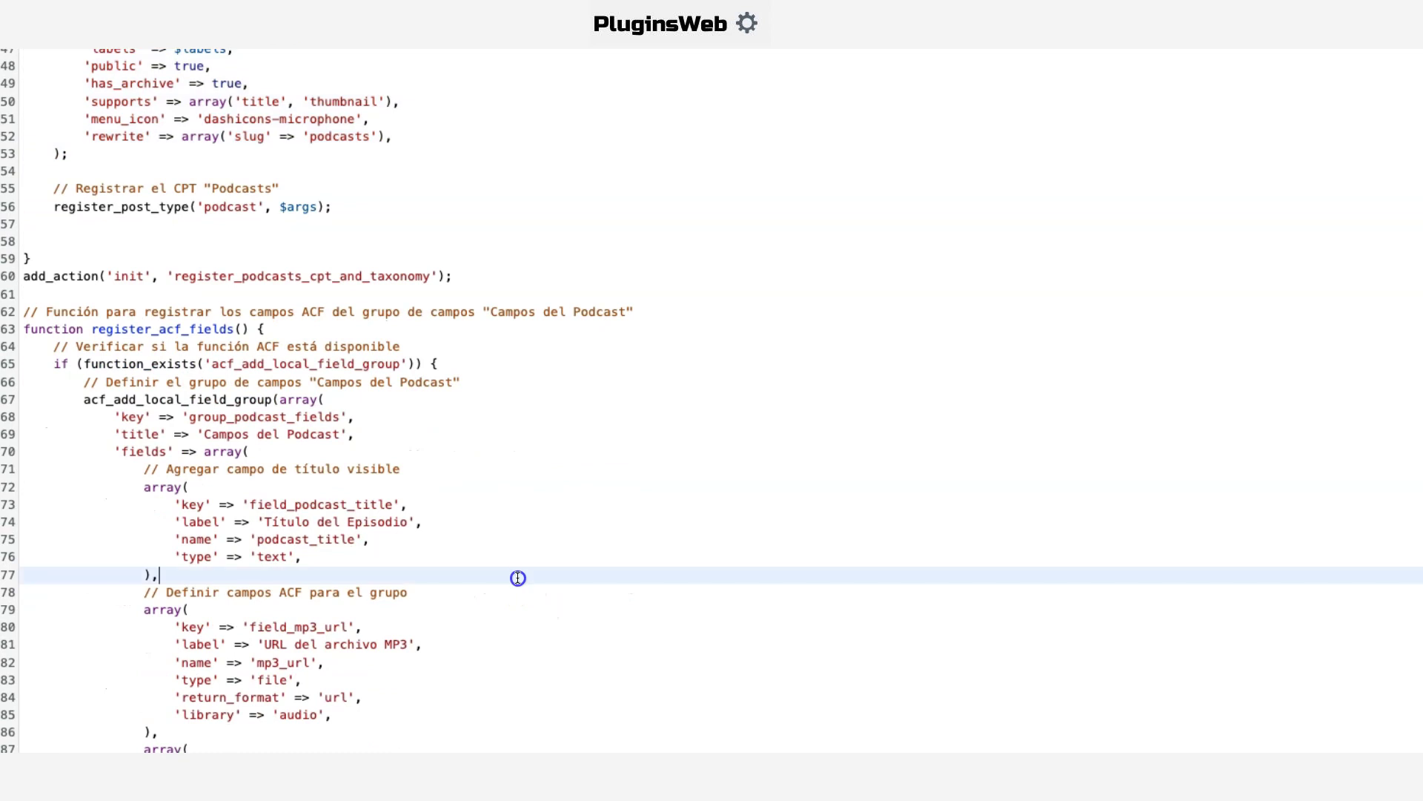
scroll(356, 445, "down", 3)
scroll(413, 404, "down", 5)
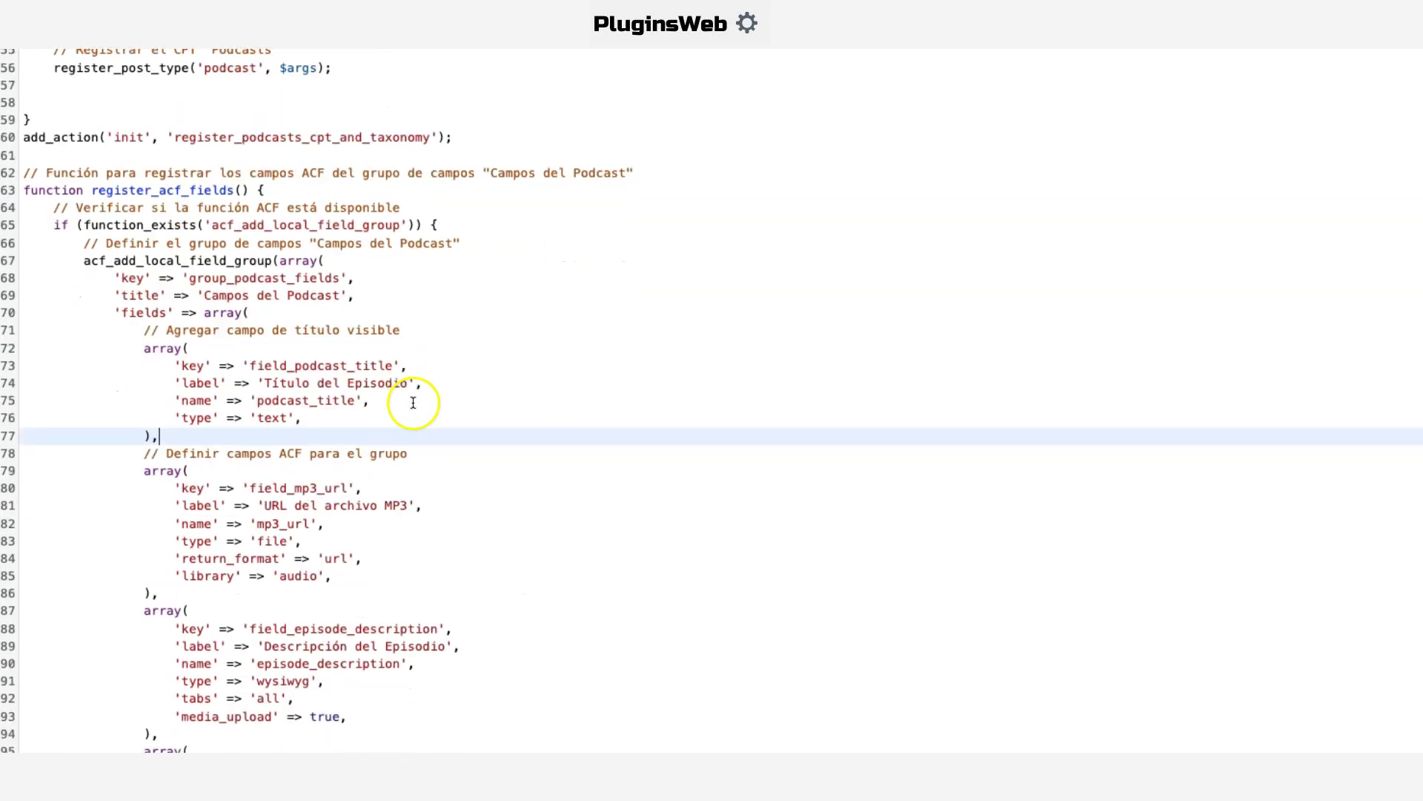
scroll(483, 433, "down", 1)
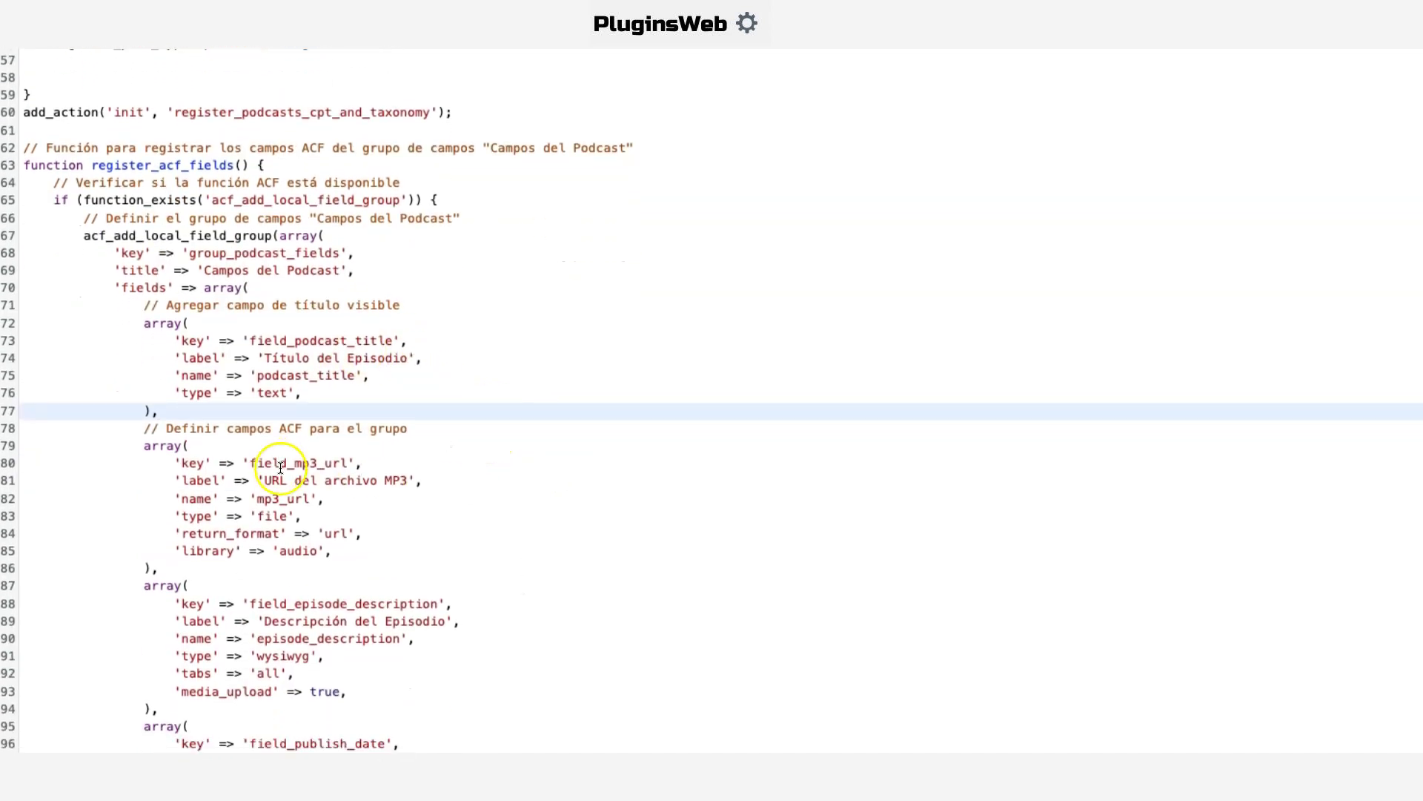
left_click(298, 463)
double_click(297, 463)
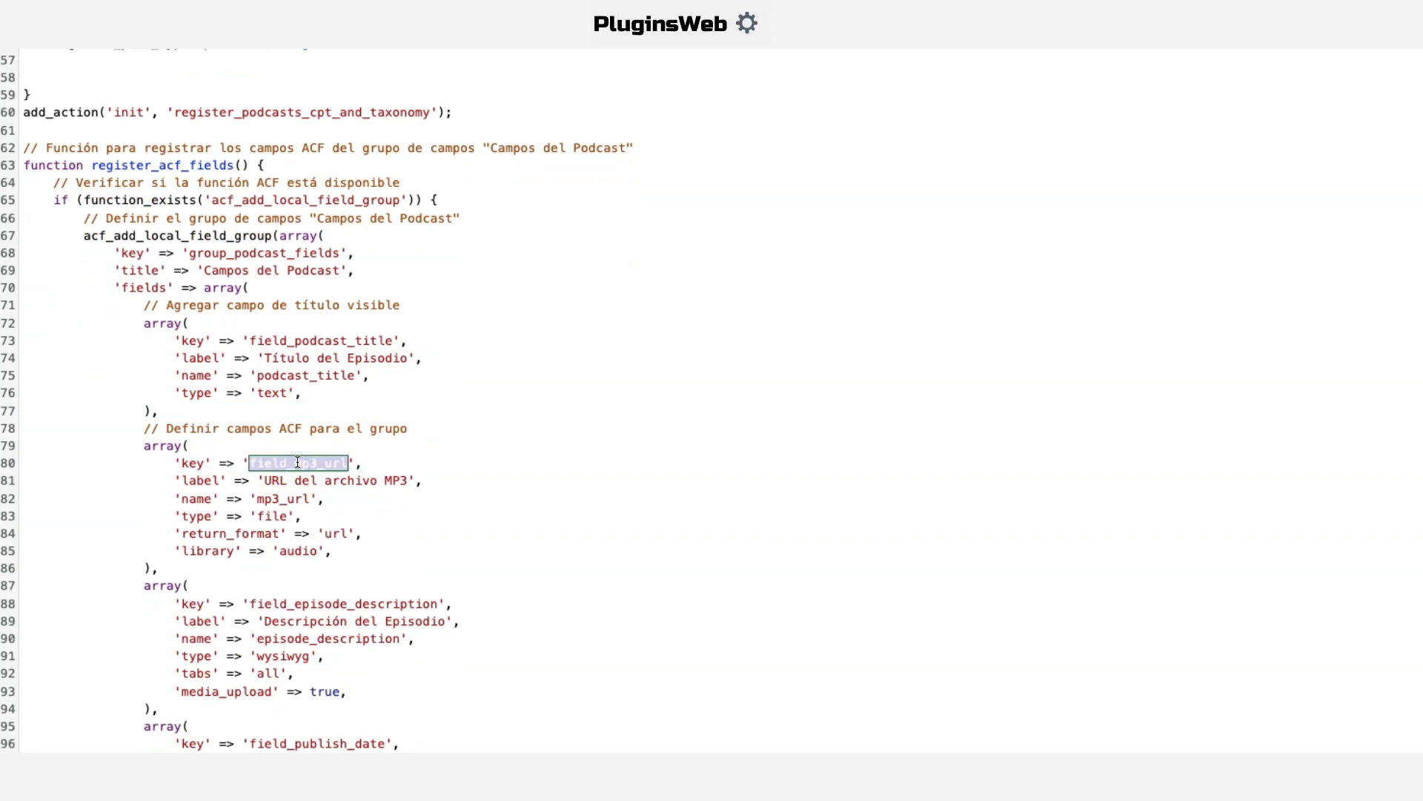
double_click(341, 625)
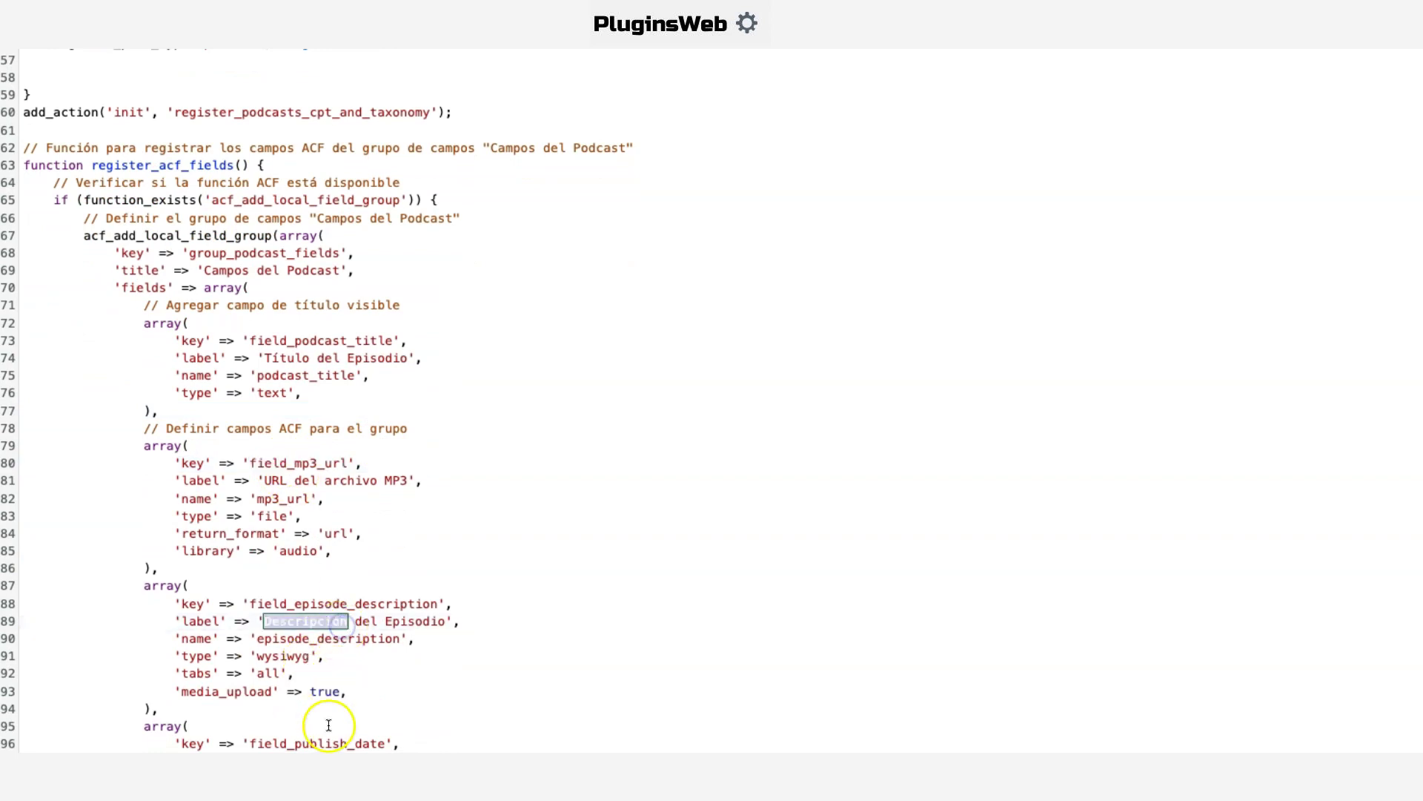
scroll(329, 725, "down", 2)
left_click(338, 700)
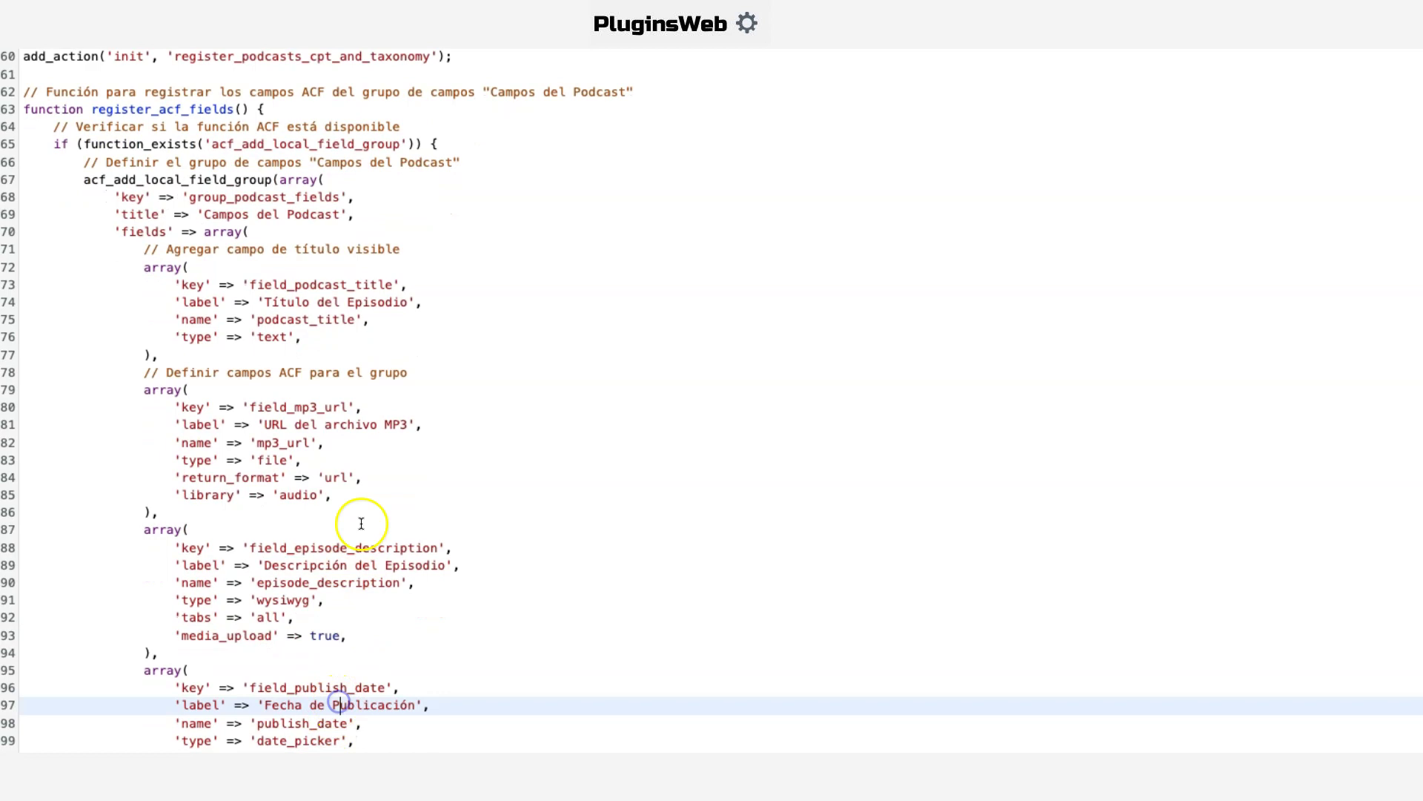
Open the ACF field groups page and check which groups are listed there.
scroll(369, 518, "down", 1)
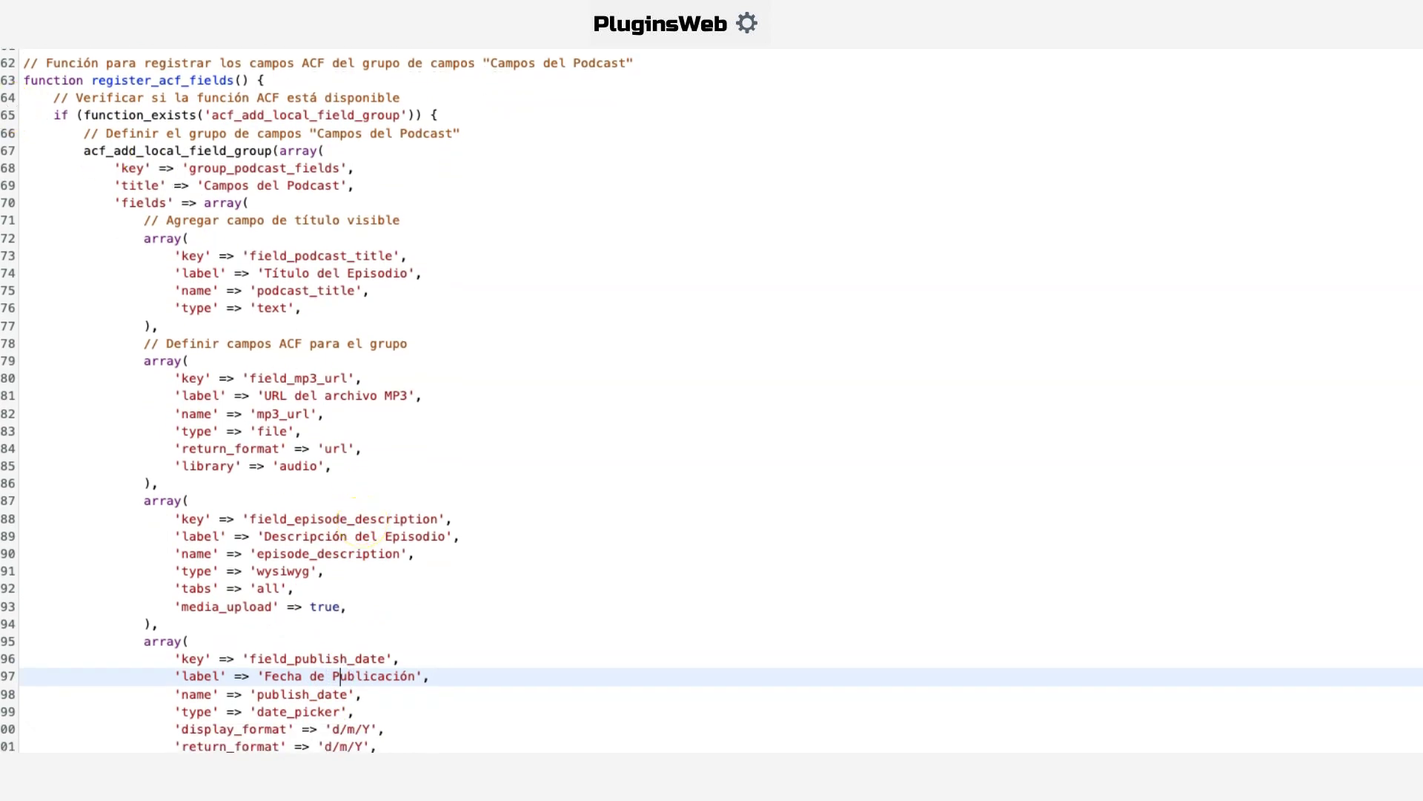
left_click(20, 700)
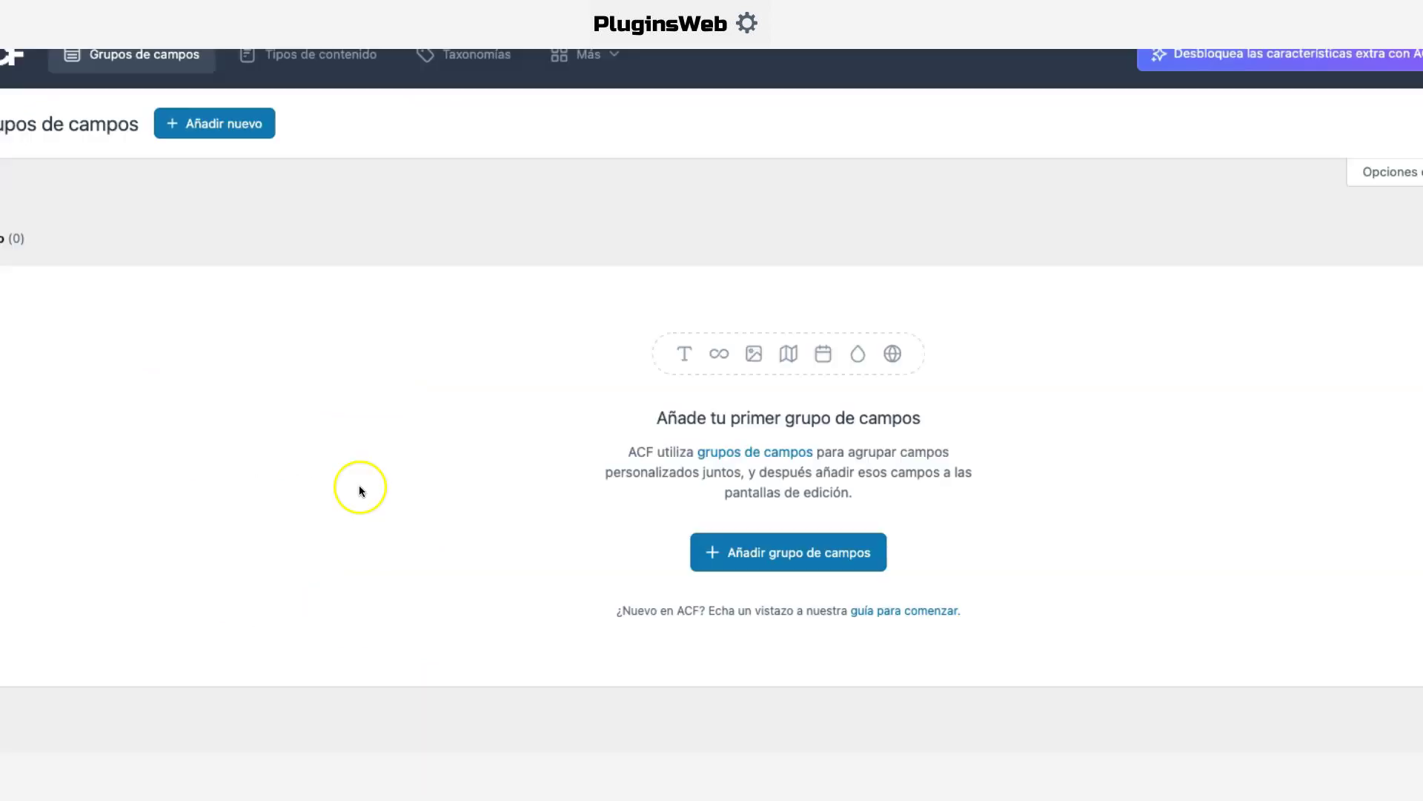
scroll(697, 563, "down", 2)
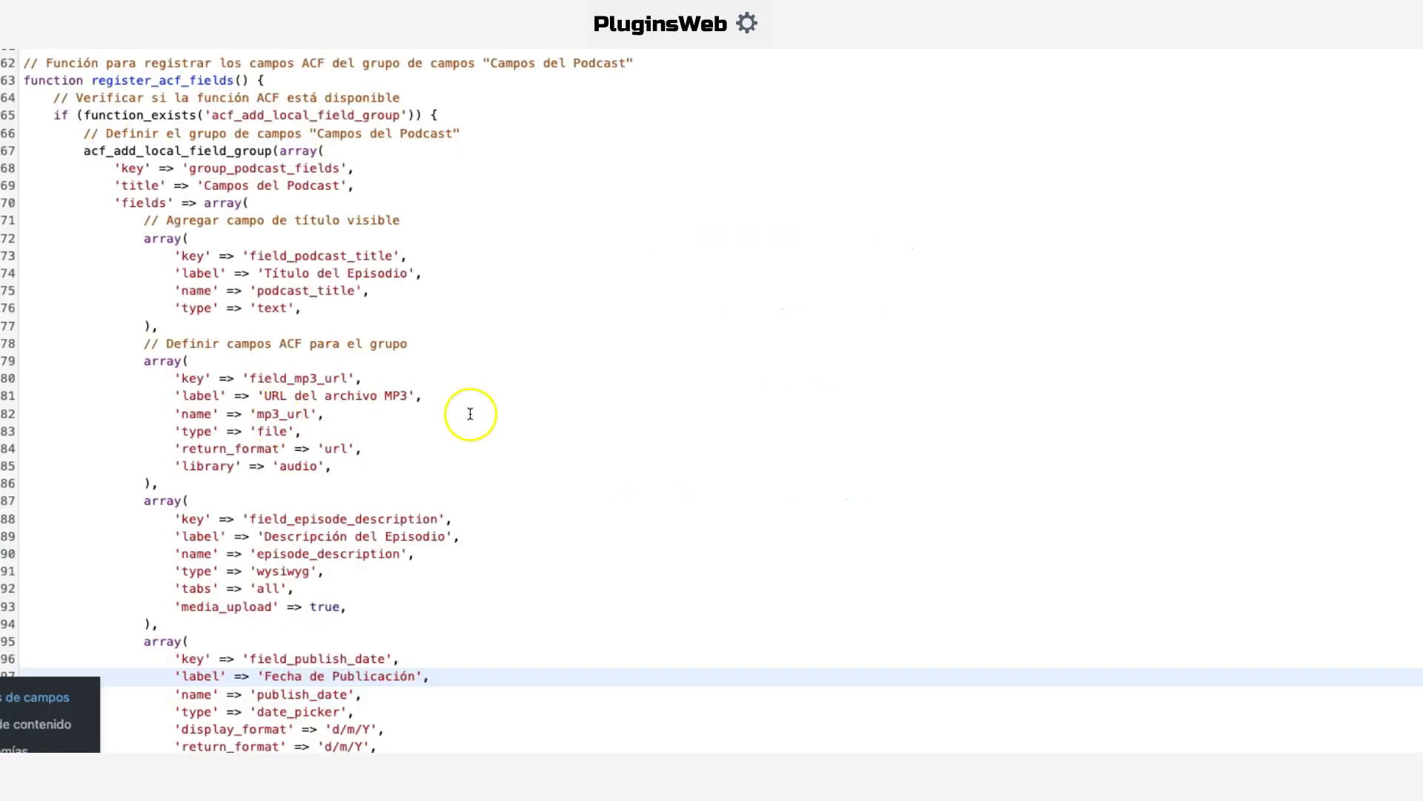
Inspect the key, label, name and type of the episode title field in the snippet's Campos del Podcast group.
scroll(517, 413, "down", 1)
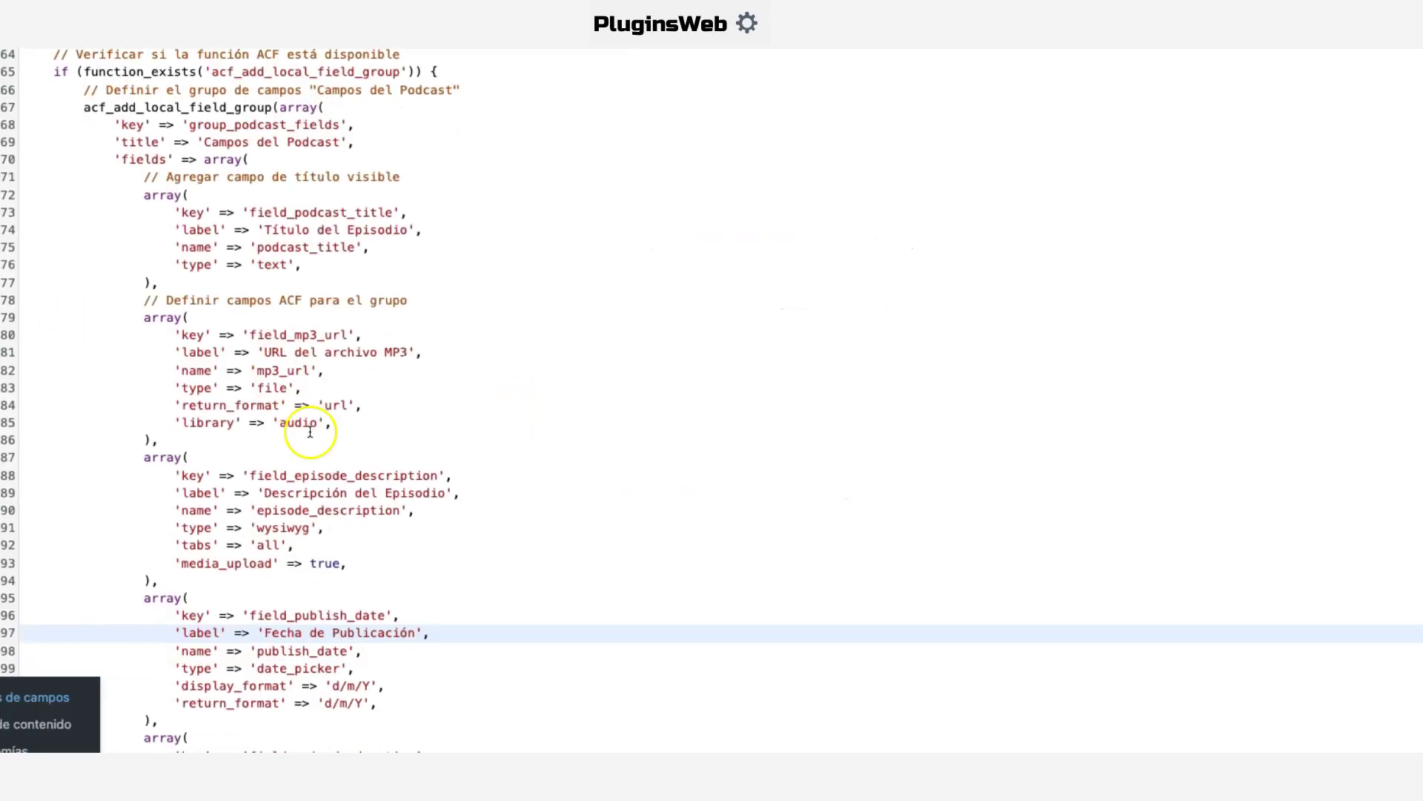
left_click(141, 174)
left_click(416, 270, "shift")
left_click(446, 302)
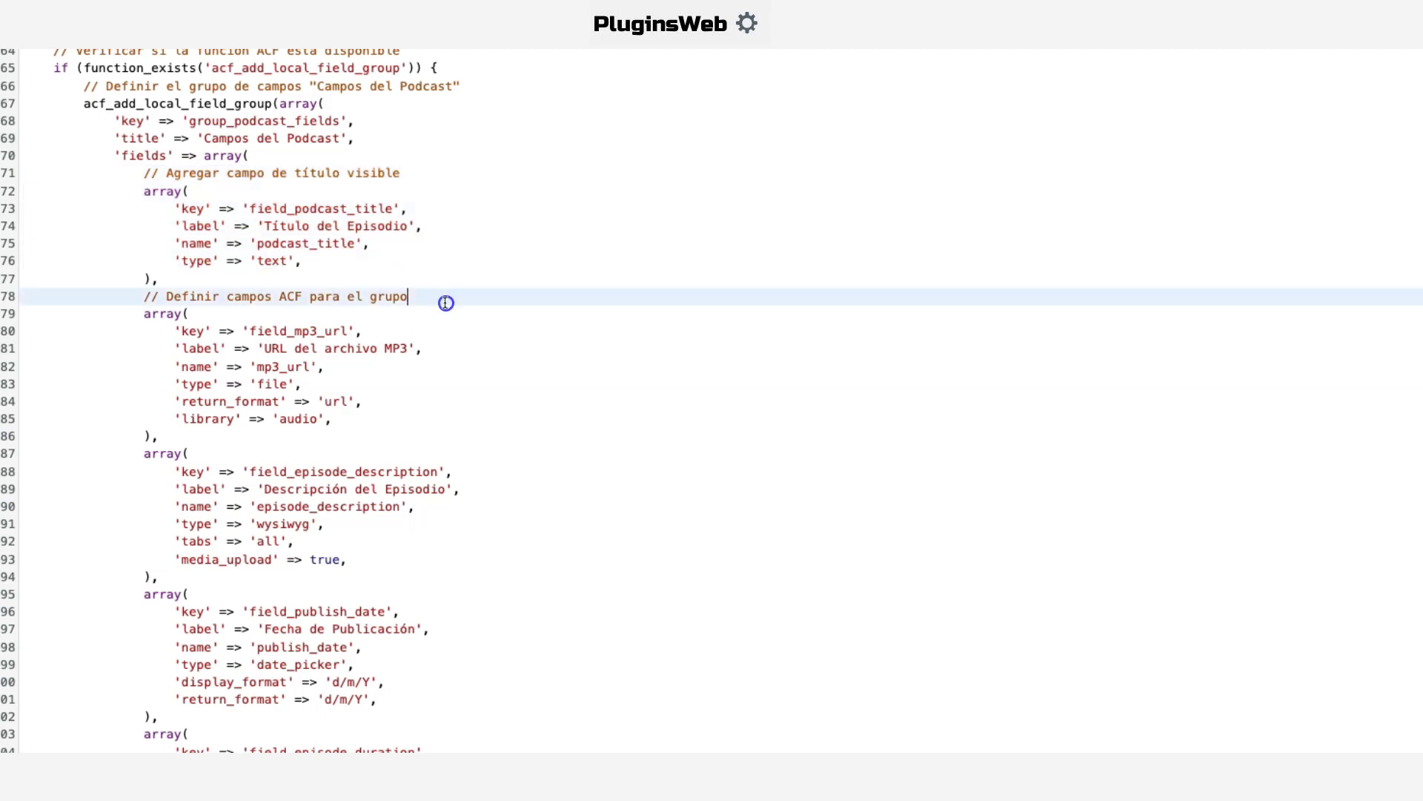
left_click(270, 262)
left_click(331, 245)
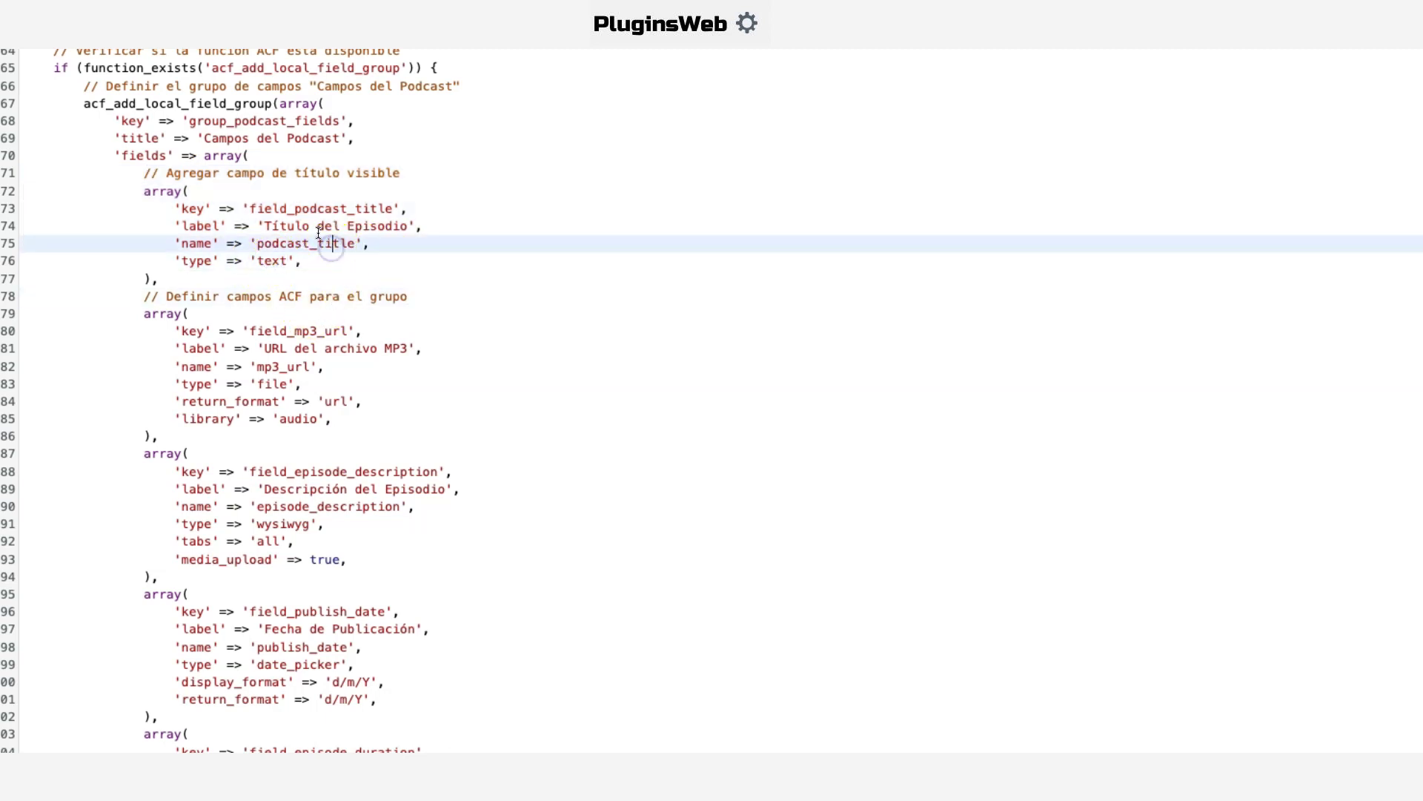
left_click(318, 227)
left_click(355, 207)
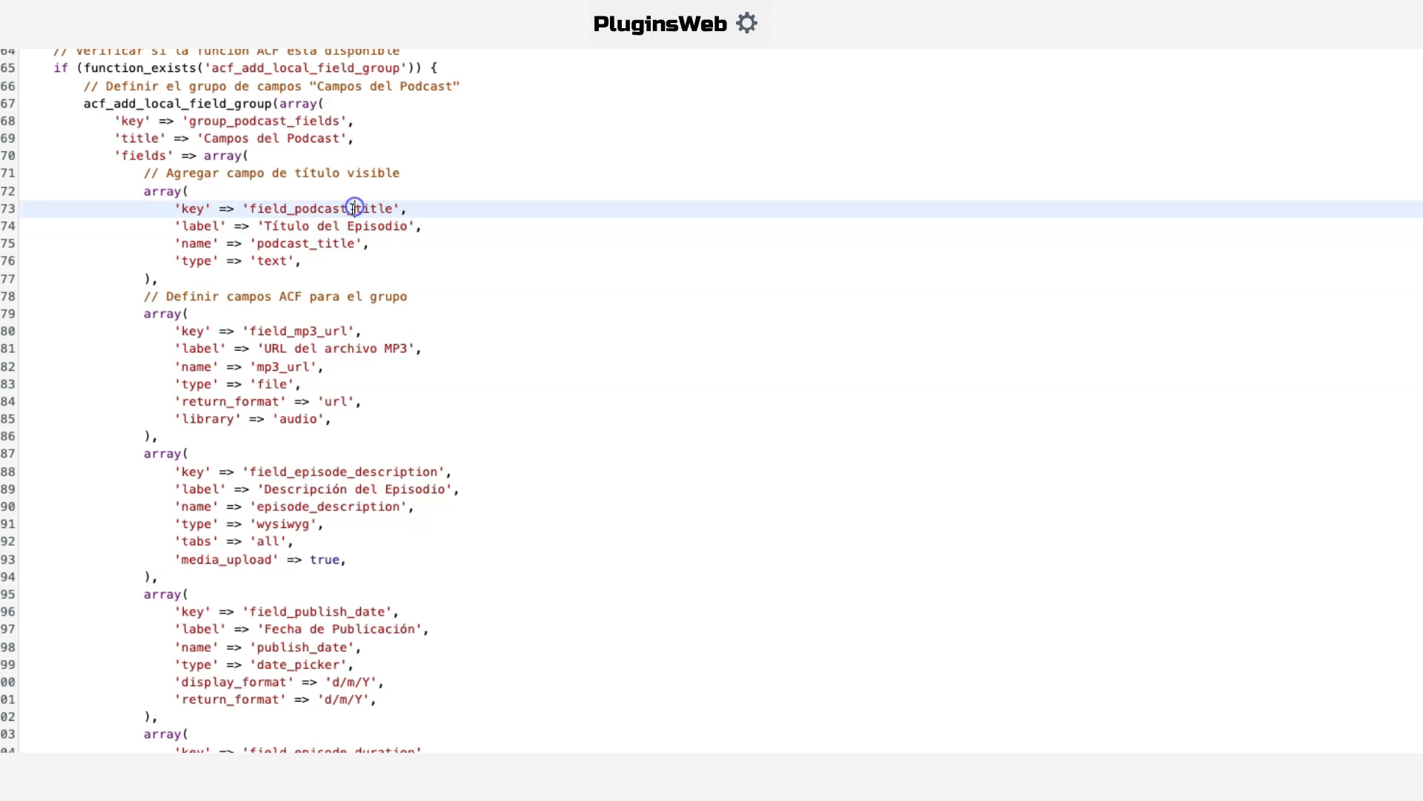
Review the remaining ACF field definitions and highlight the location rule that assigns the group to the podcast post type.
scroll(461, 344, "down", 5)
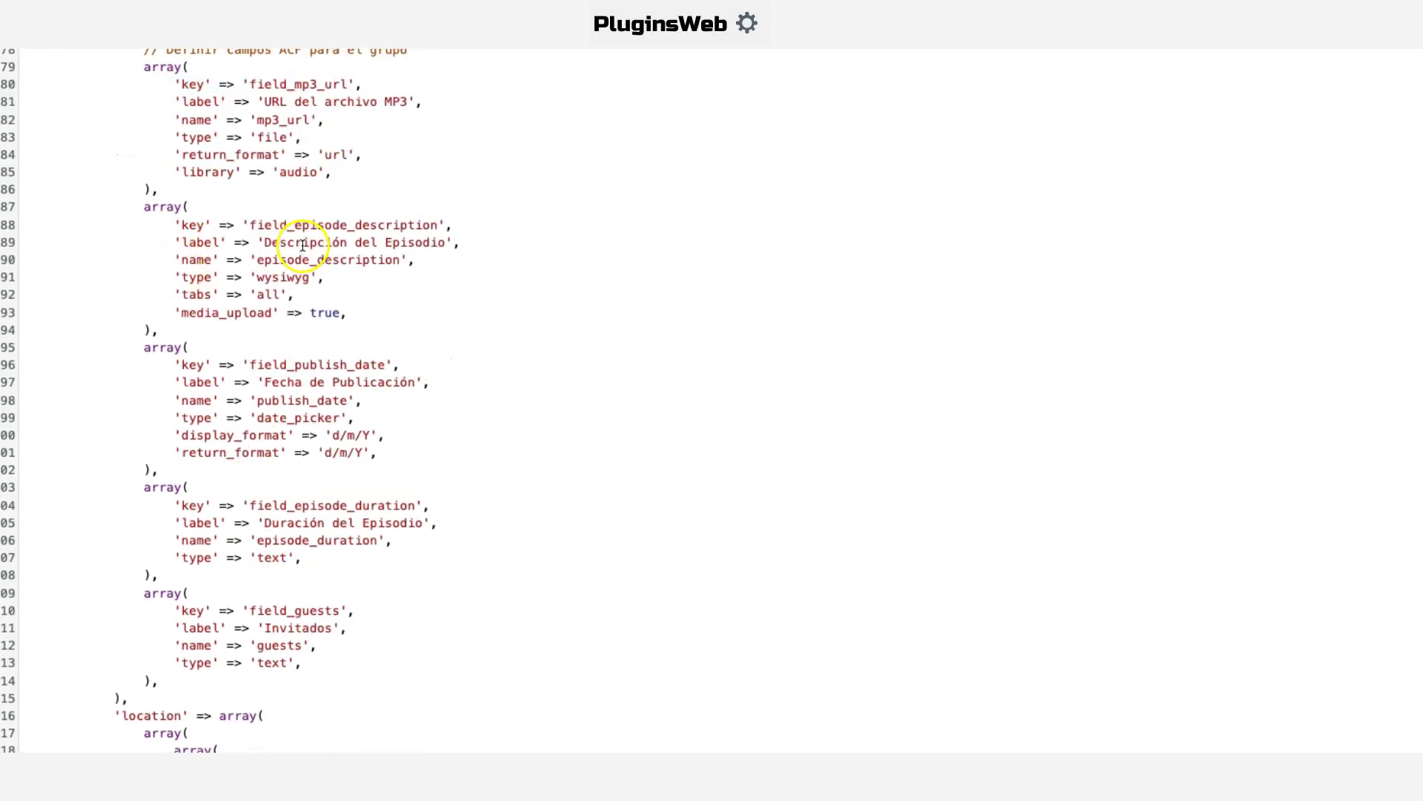
scroll(319, 241, "down", 6)
scroll(404, 144, "down", 1)
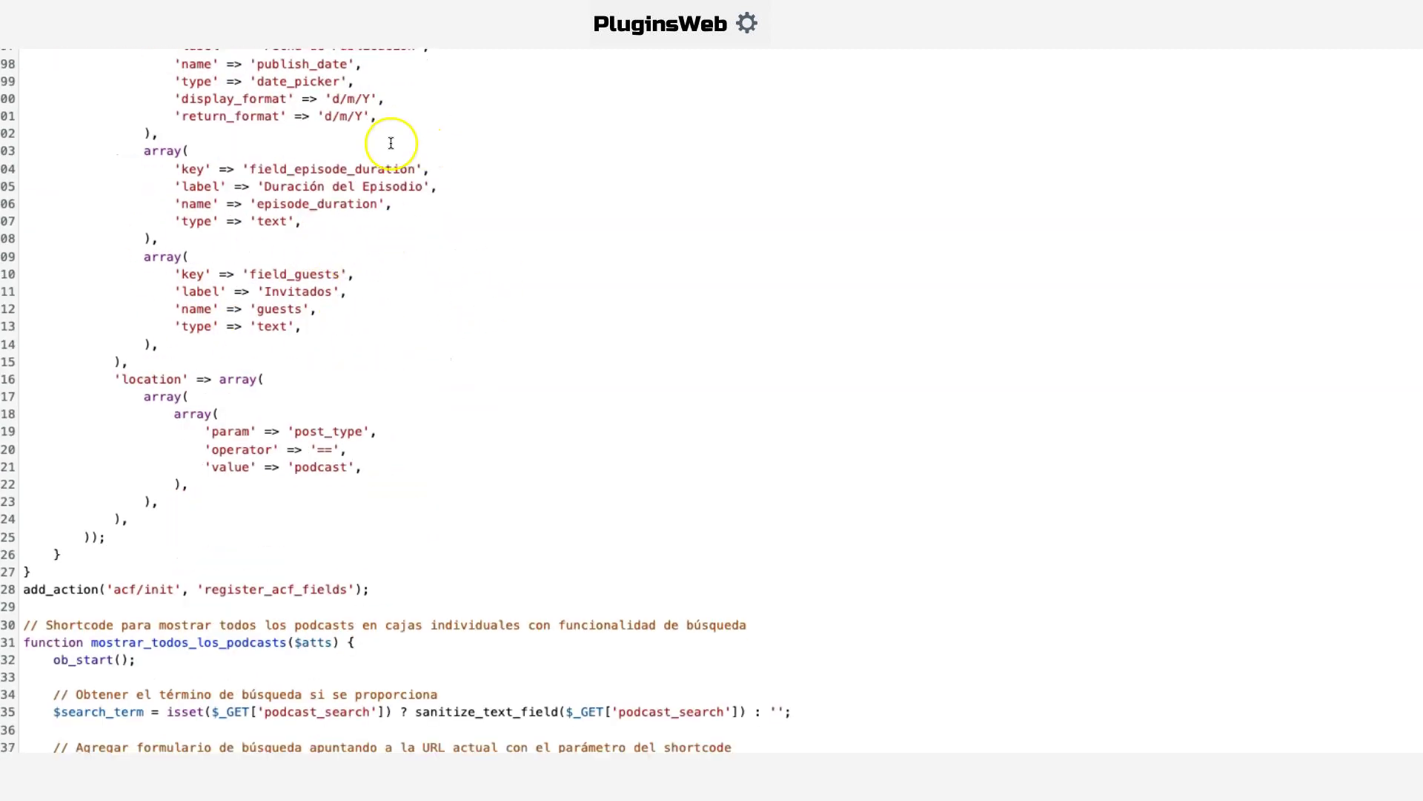
left_click_drag(99, 314, 427, 426)
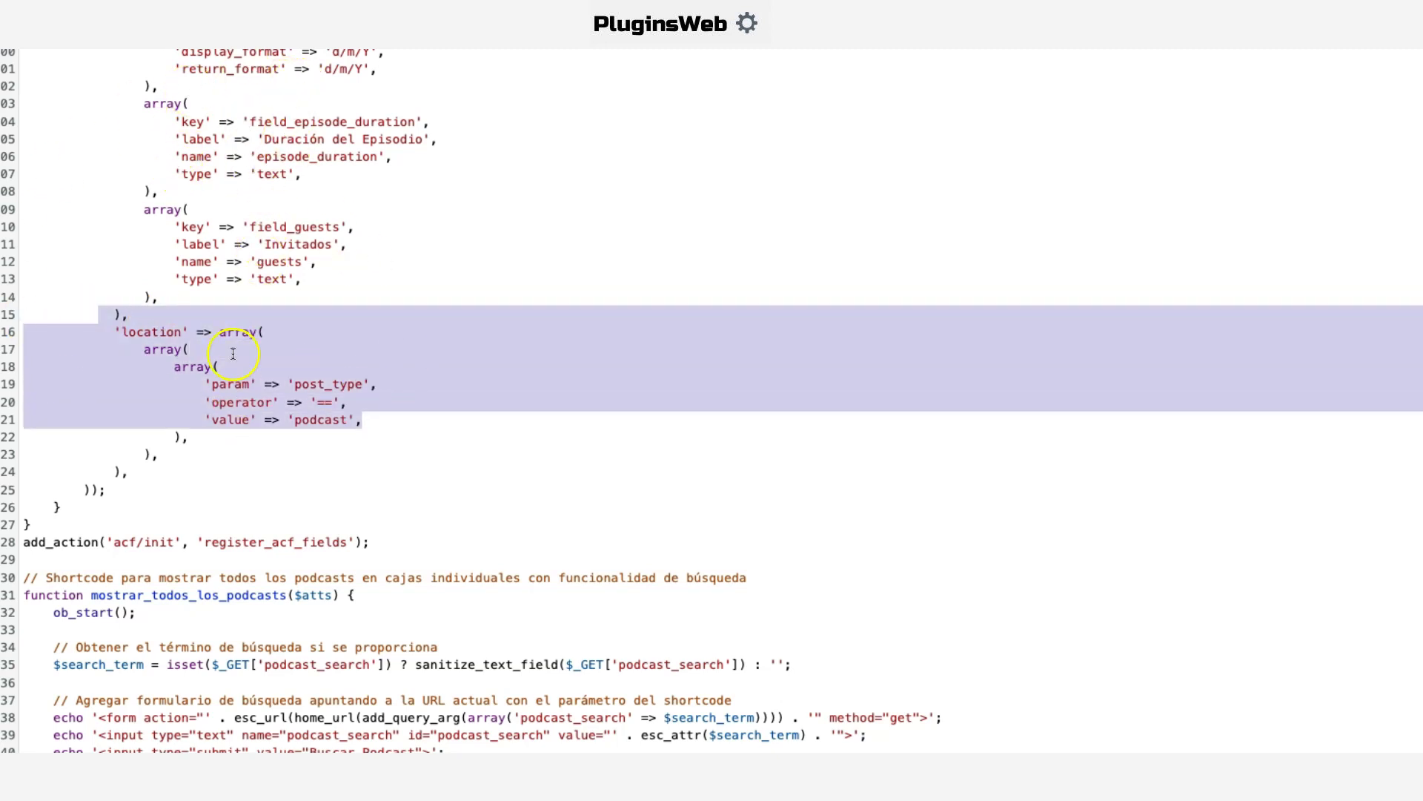
left_click(311, 432)
Locate the mostrar_todos_los_podcasts shortcode function and examine its comment about individual boxes with search.
scroll(582, 213, "down", 2)
scroll(581, 212, "down", 5)
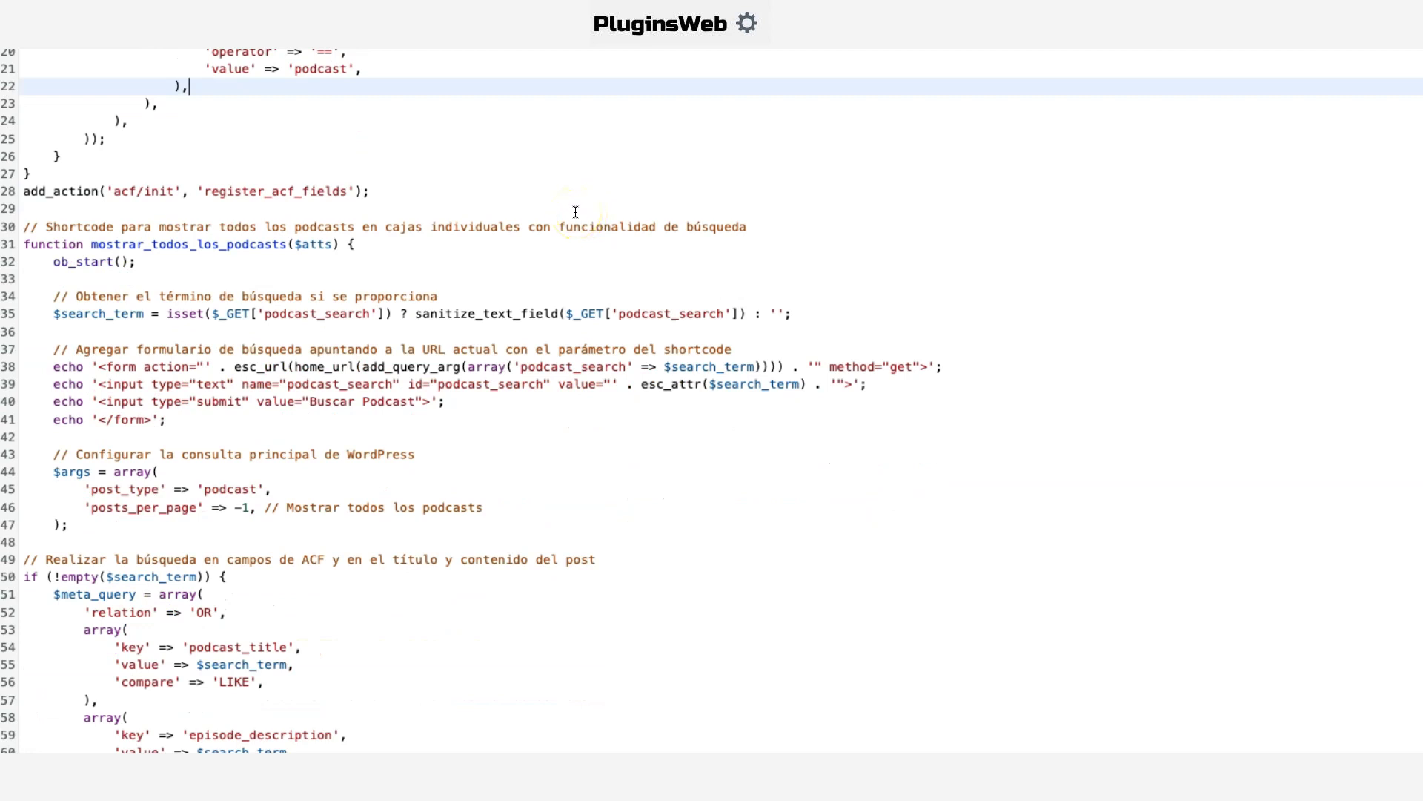
double_click(365, 224)
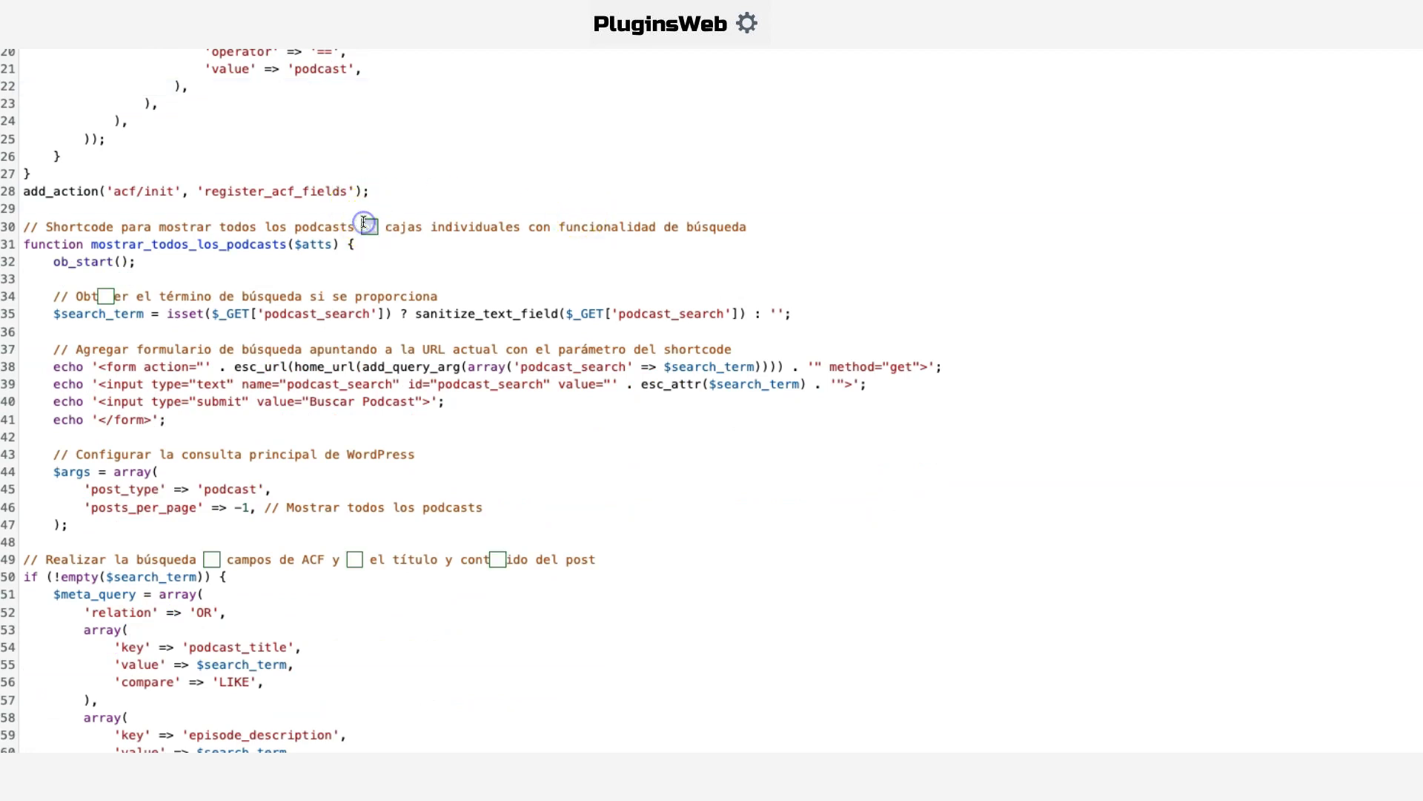
Review the search-term and search-form code in the podcast shortcode, and locate the matching search box on the public podcast page.
left_click(341, 296)
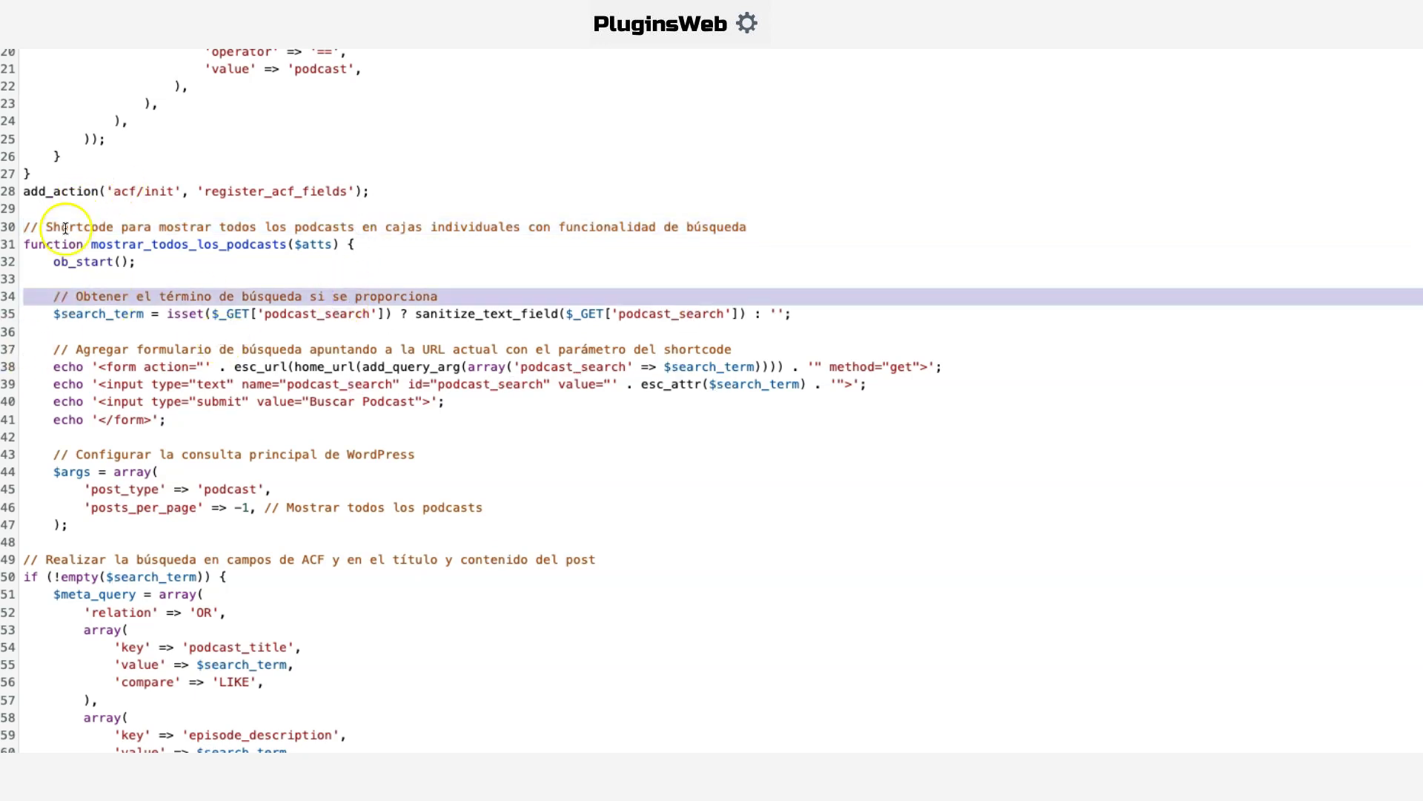
scroll(464, 218, "down", 2)
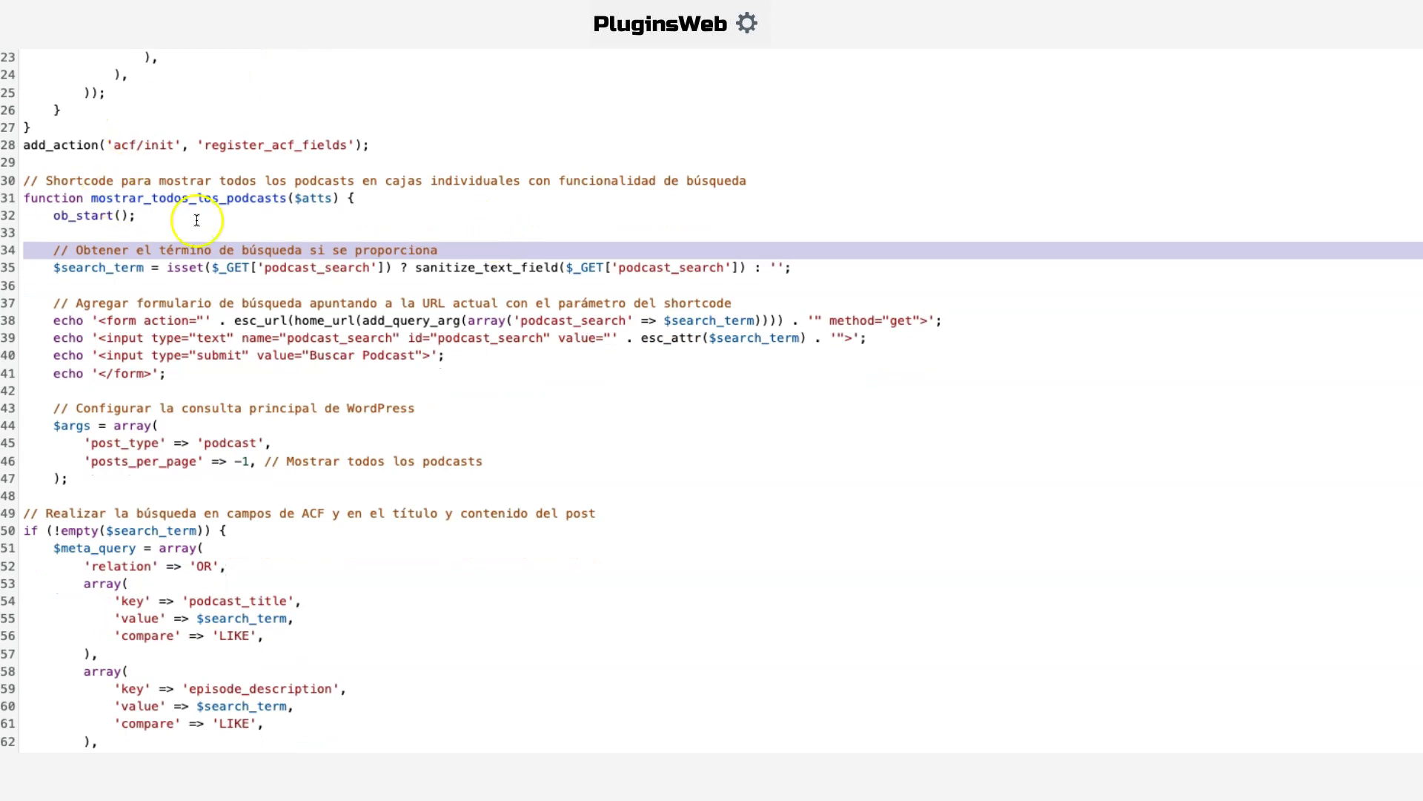
scroll(278, 233, "down", 1)
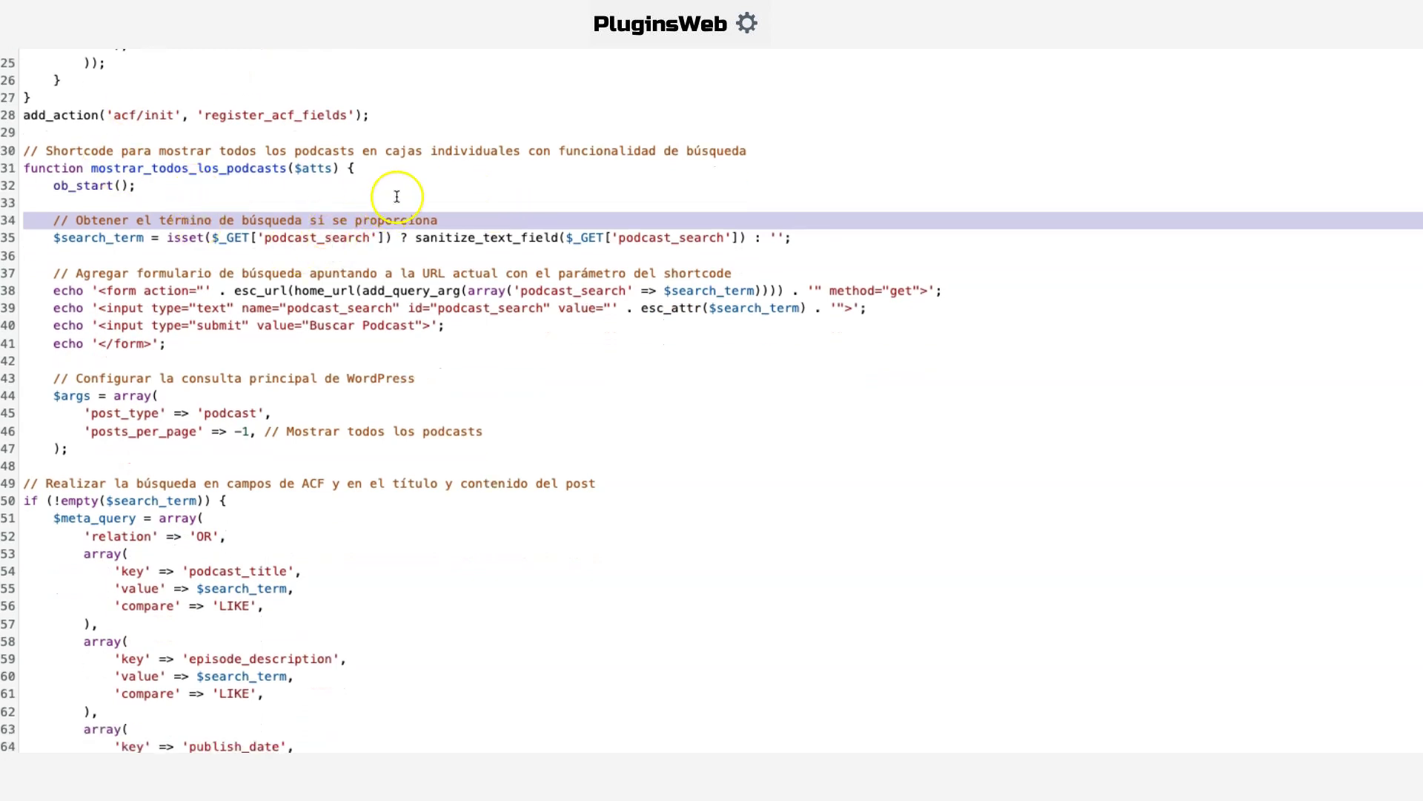
scroll(394, 193, "down", 1)
scroll(397, 196, "down", 2)
left_click_drag(48, 214, 664, 282)
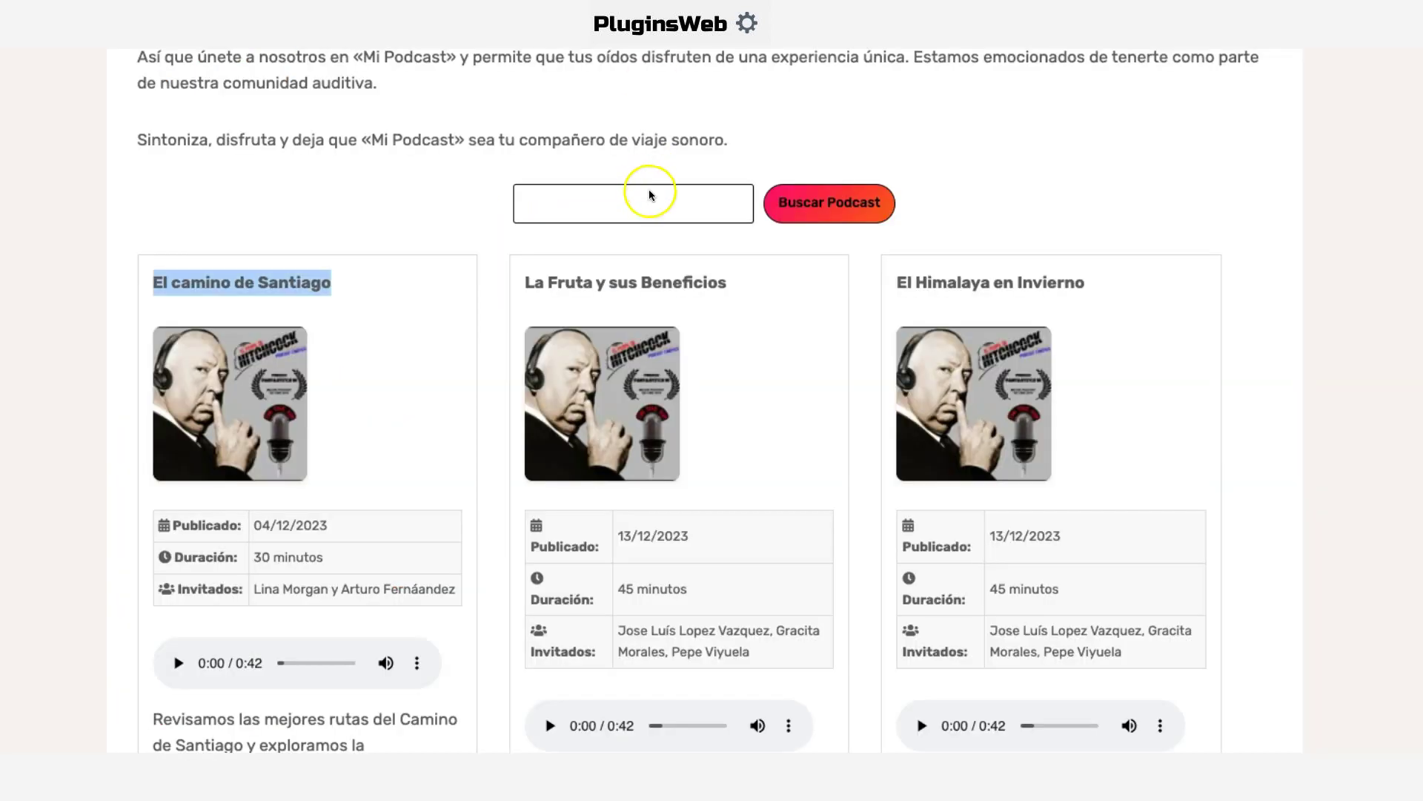
left_click(651, 201)
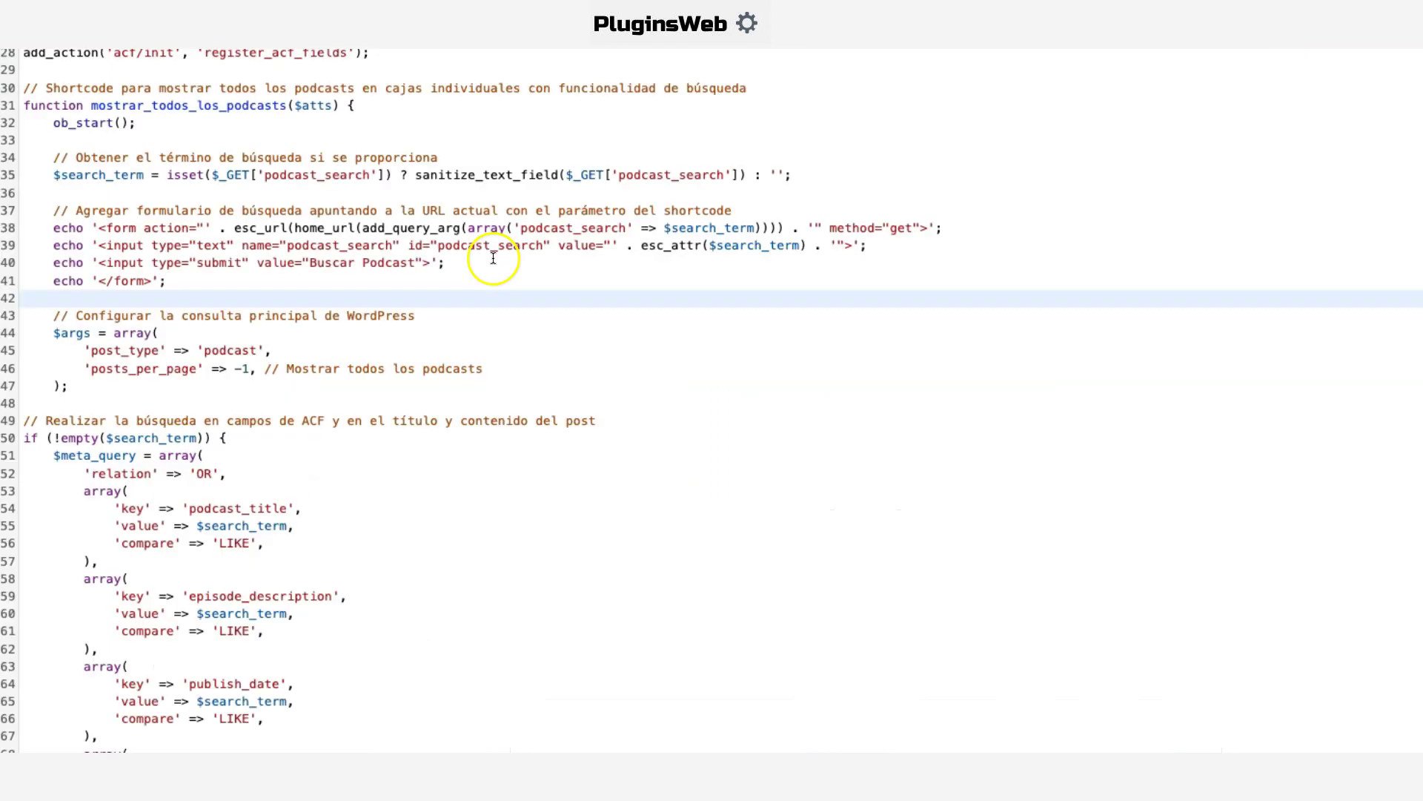
Examine the main WordPress query arguments, highlighting the posts_per_page value and its comment about showing all podcasts.
scroll(492, 264, "down", 1)
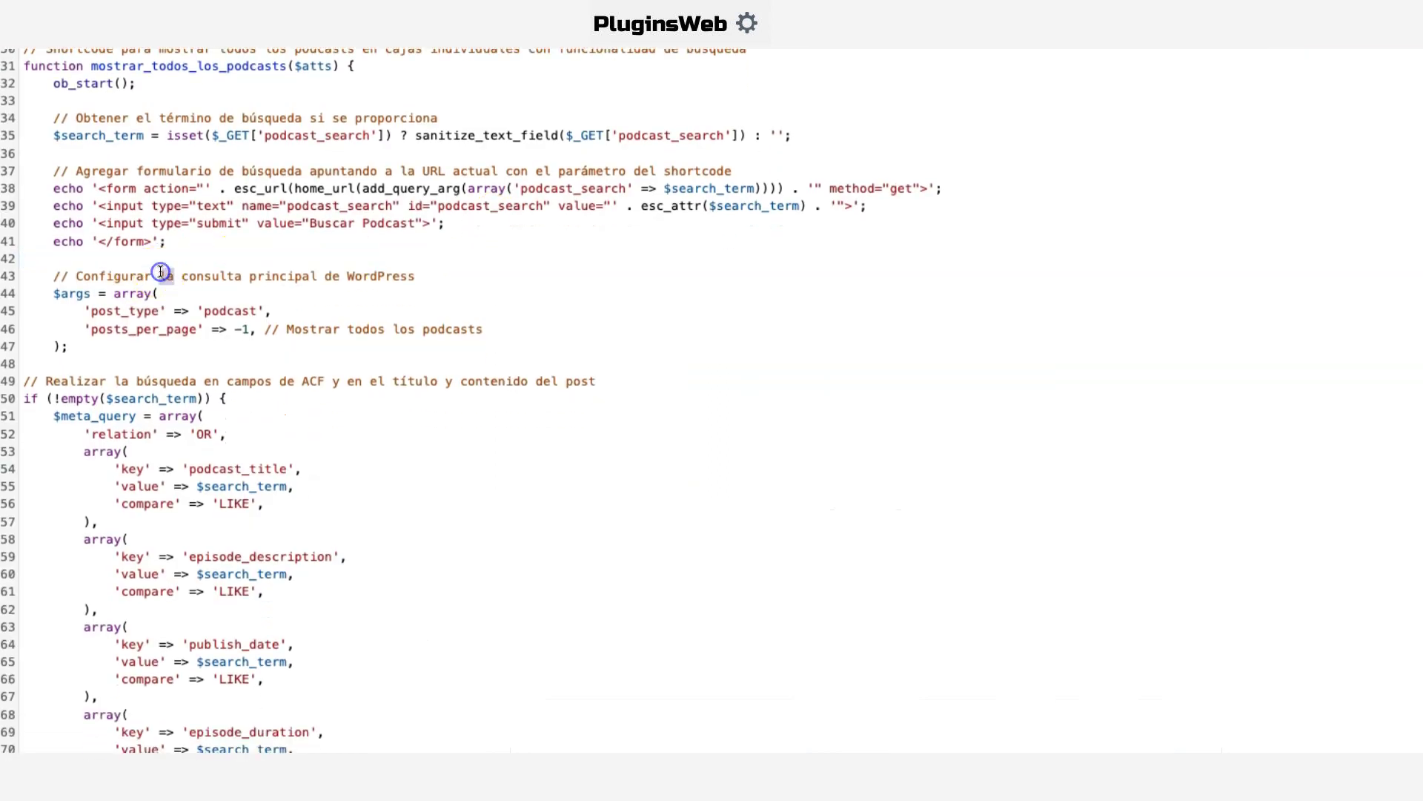
left_click_drag(295, 328, 479, 344)
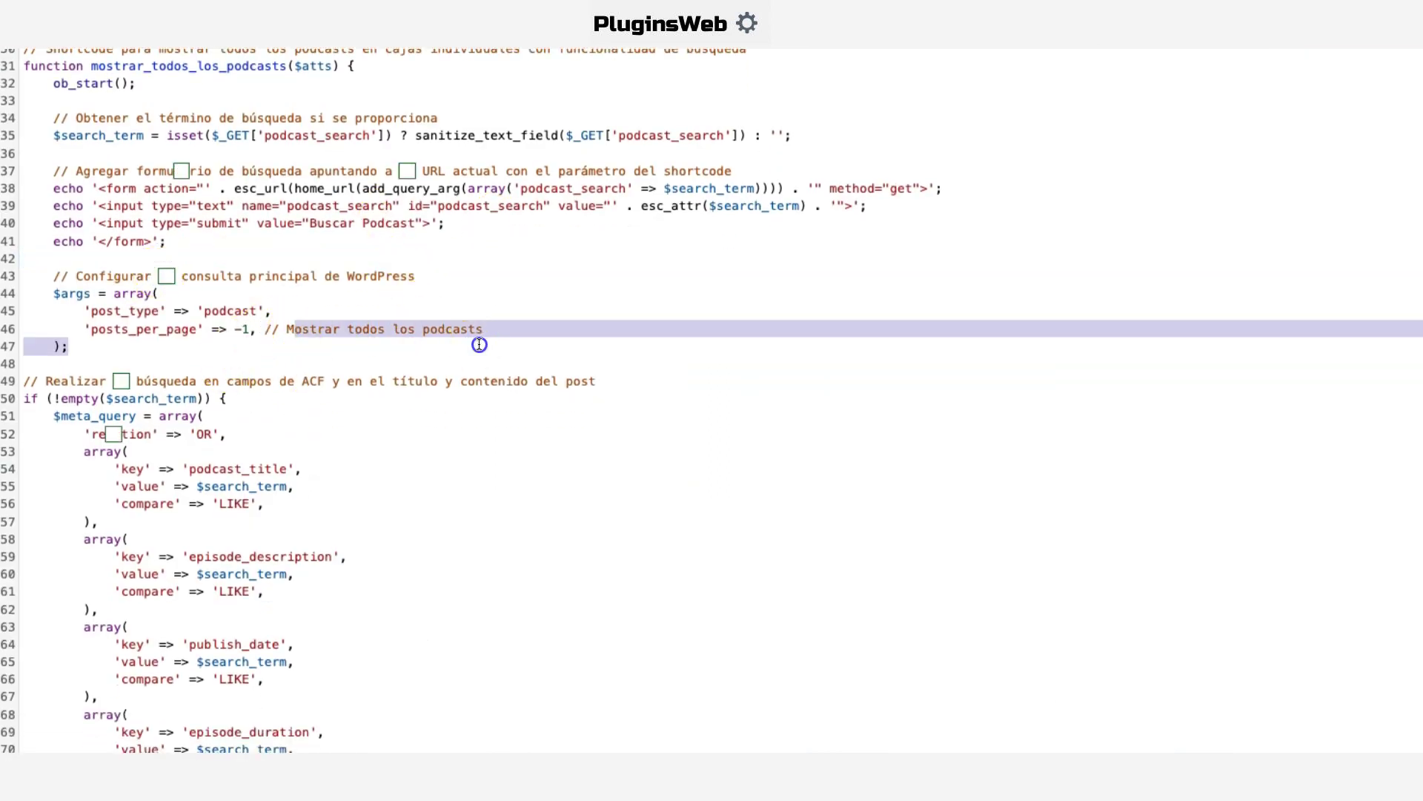
left_click(237, 329)
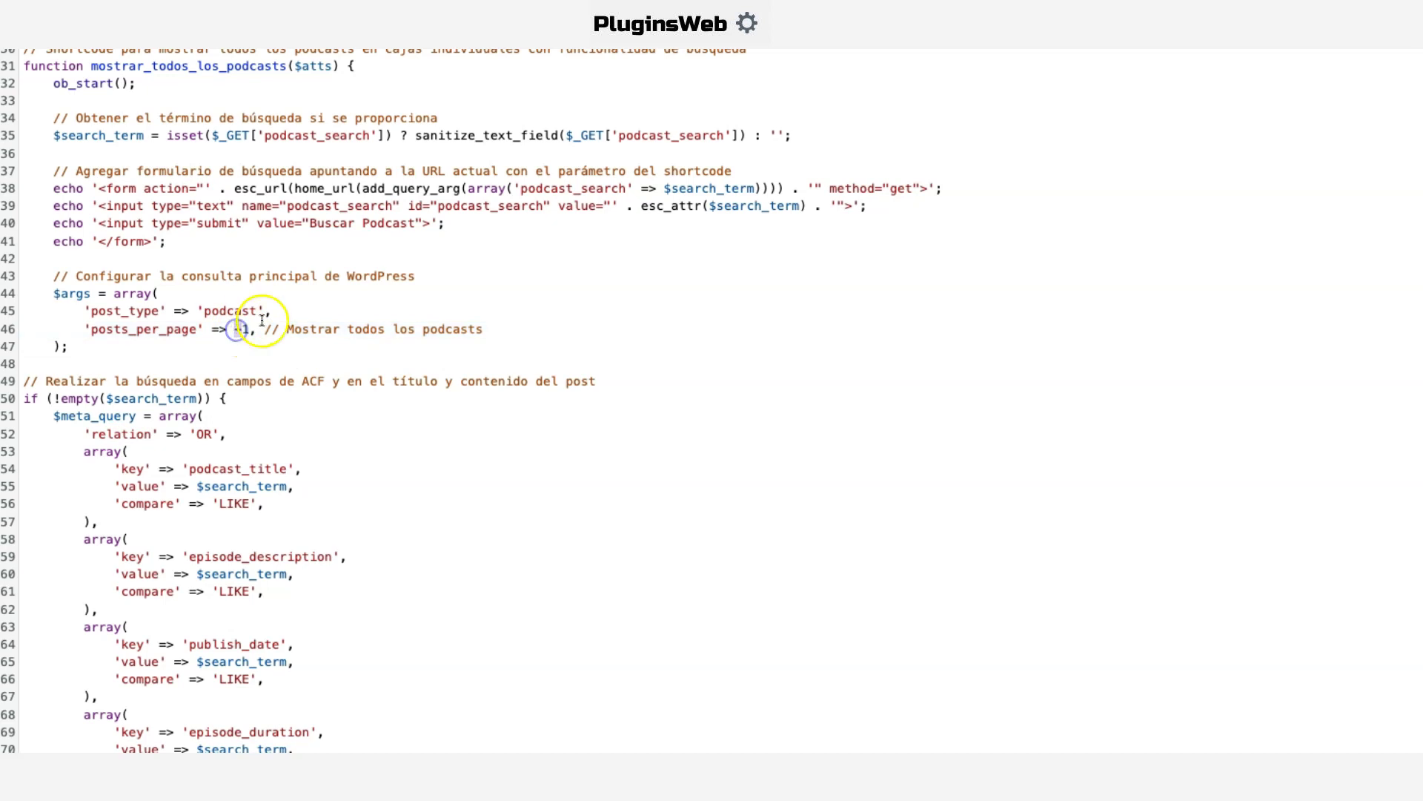
Remove "y en el título y contenido del post" from the comment above the search condition, leaving only the ACF fields mentioned.
scroll(280, 293, "down", 3)
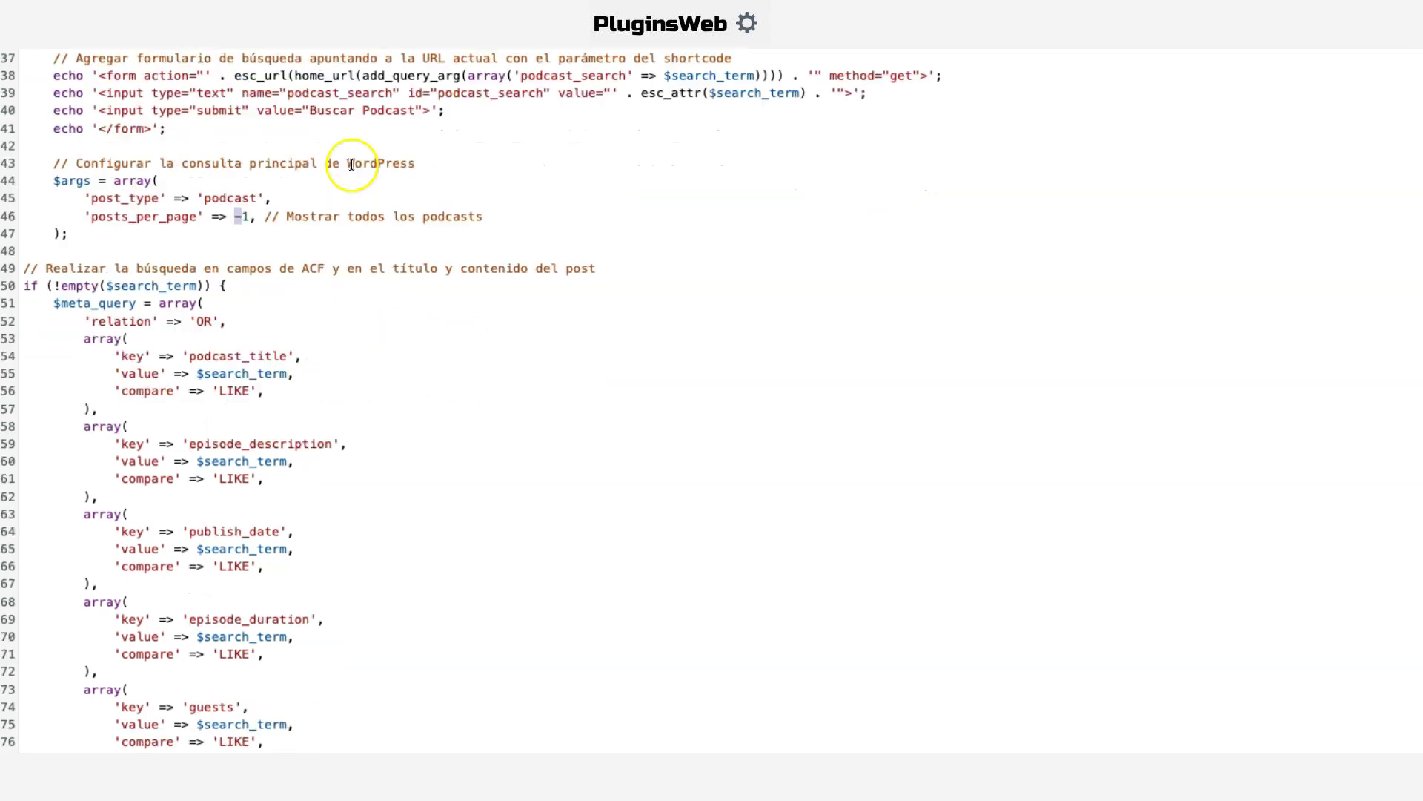
left_click_drag(22, 233, 611, 241)
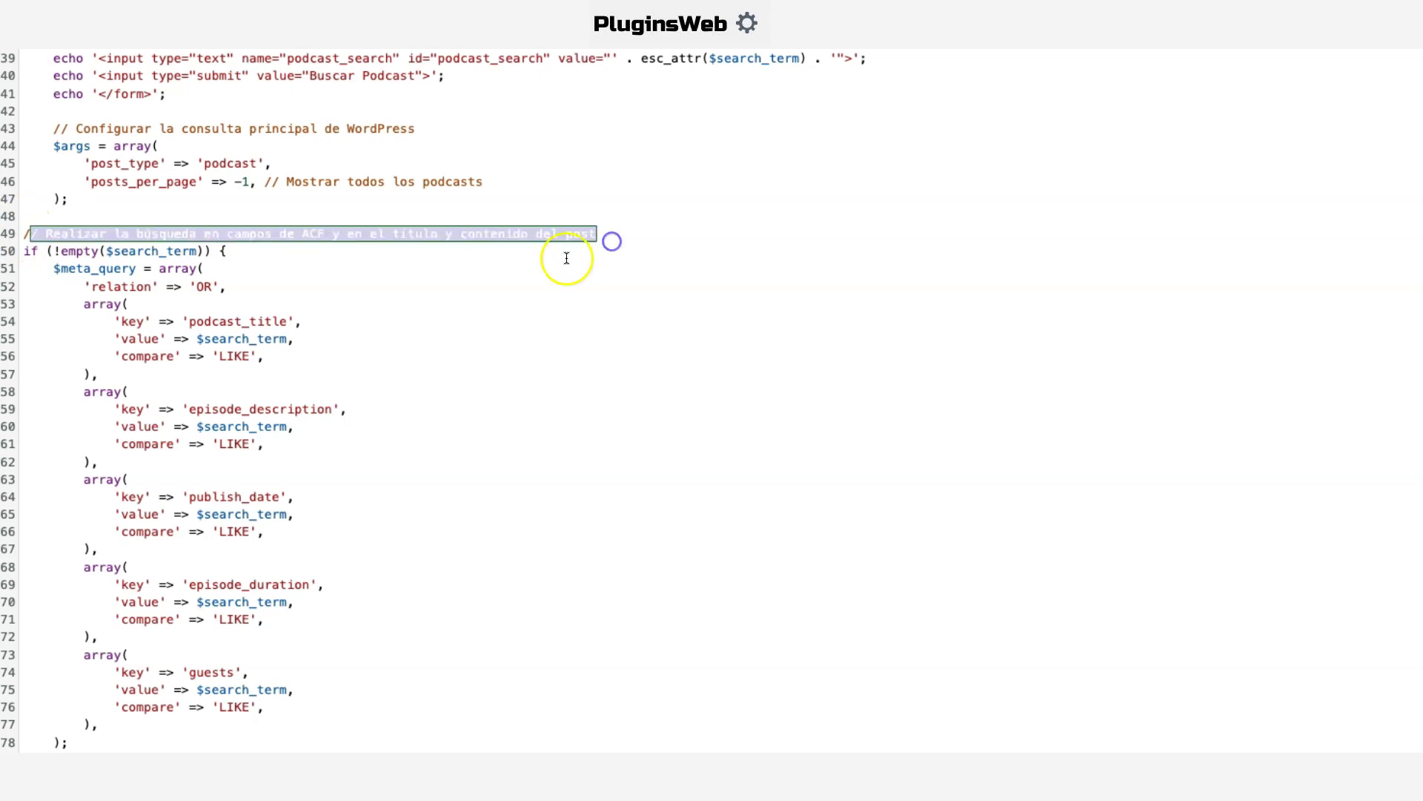
scroll(312, 239, "down", 2)
left_click(315, 237)
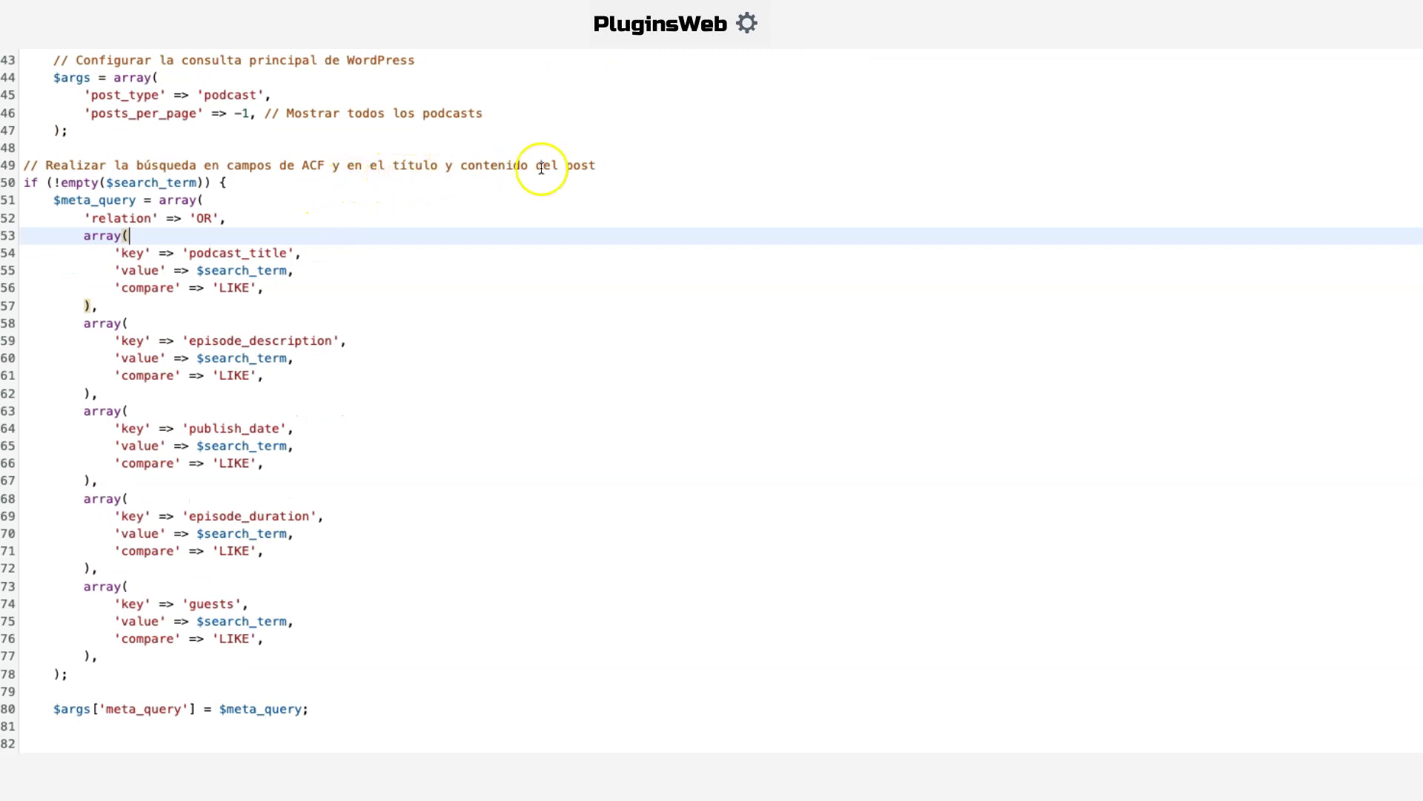
left_click_drag(331, 168, 847, 187)
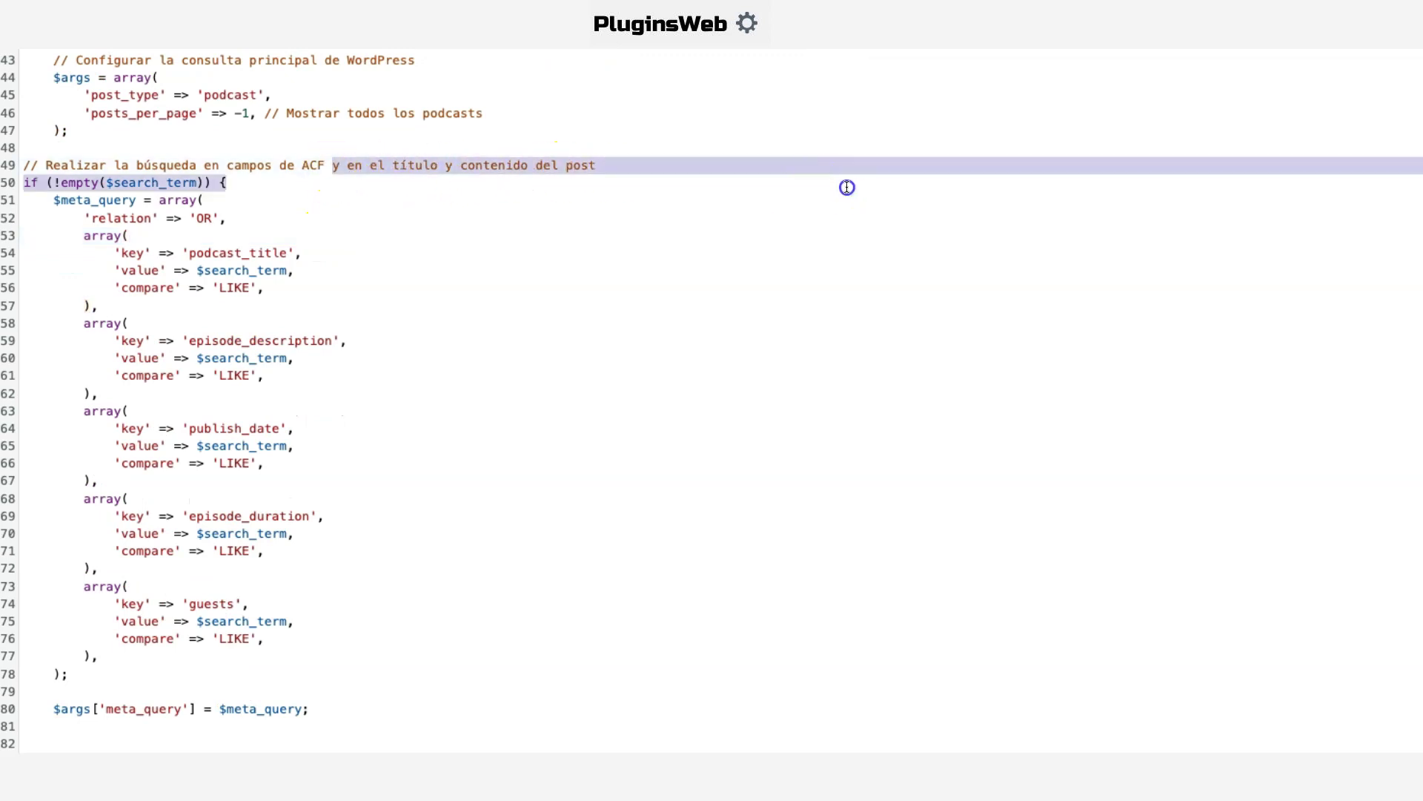
left_click(768, 229)
left_click_drag(331, 165, 634, 163)
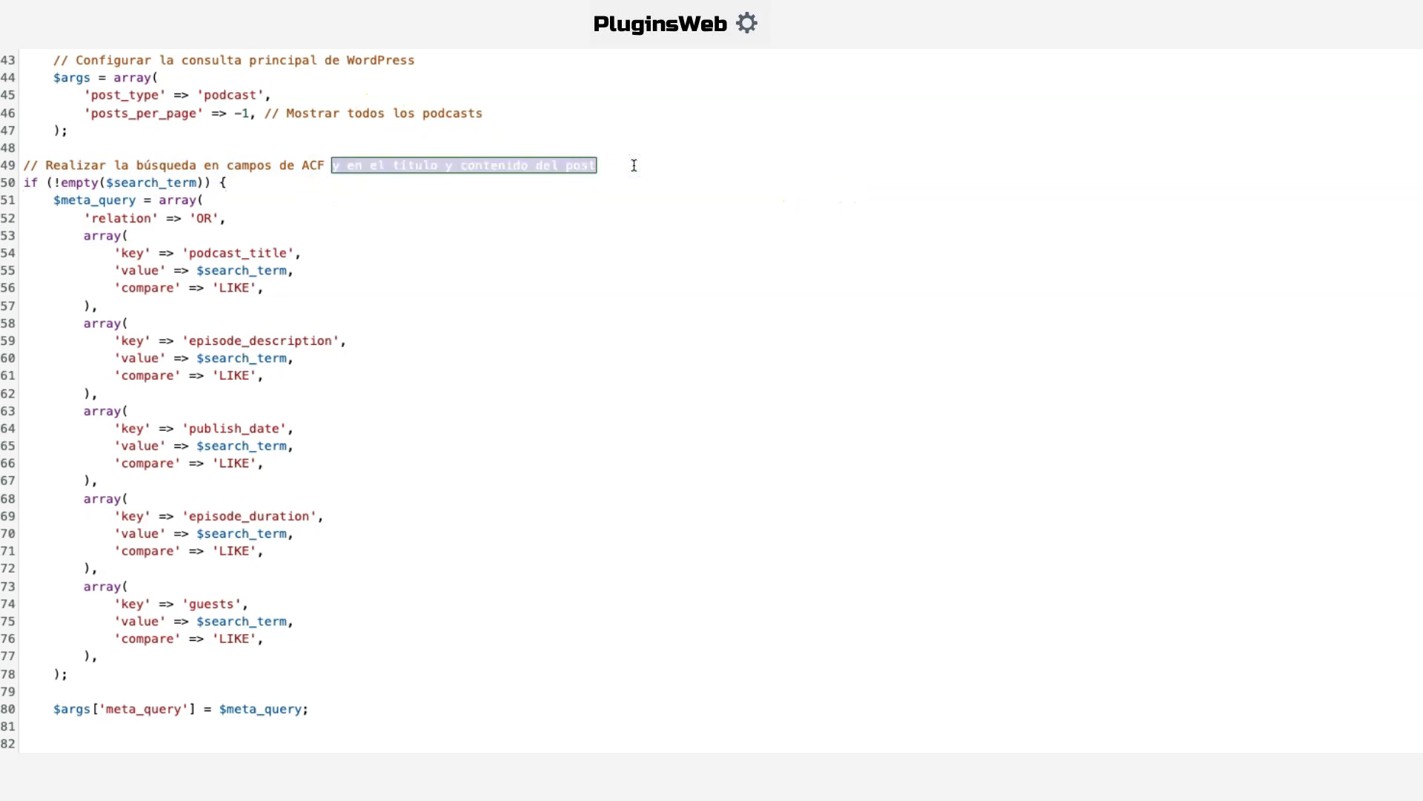
key("BackSpace")
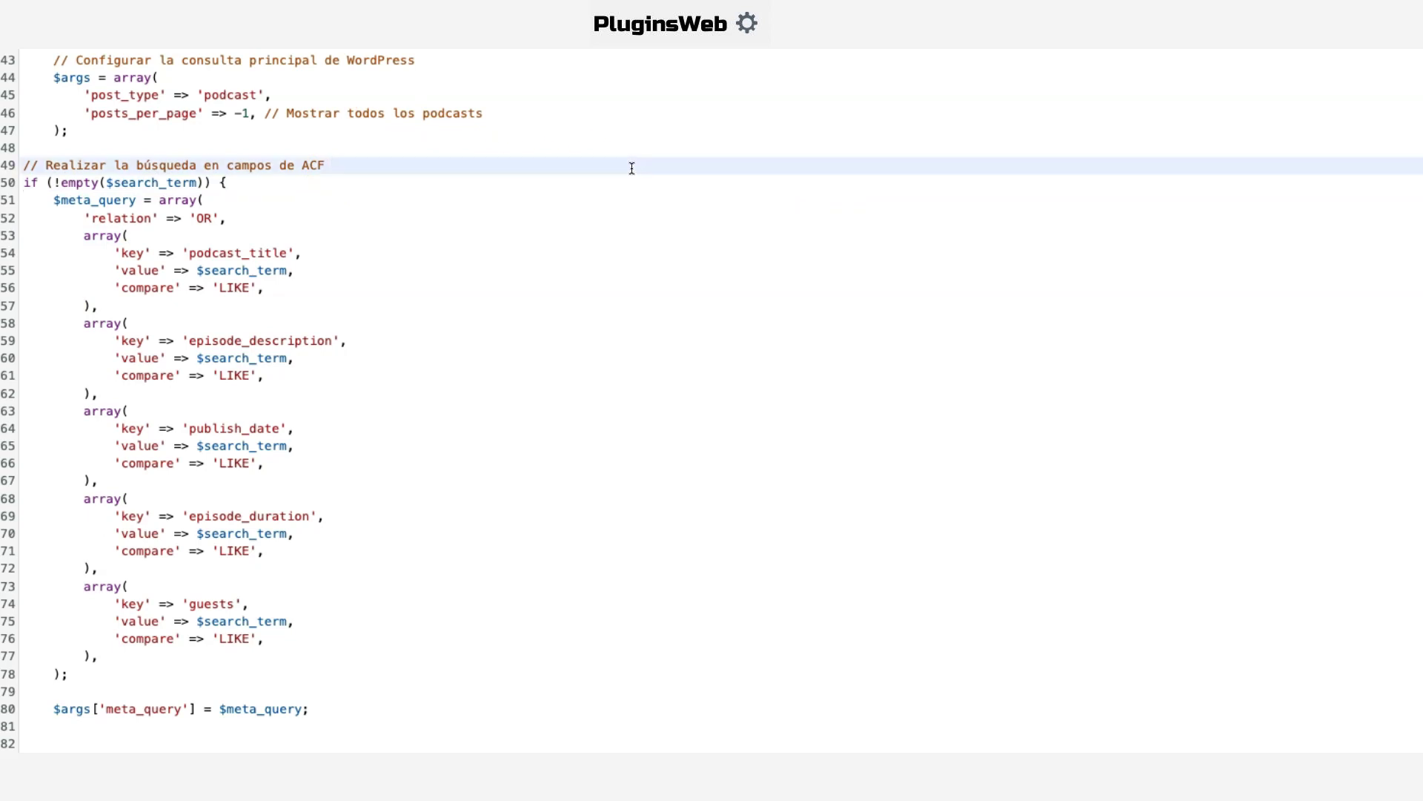